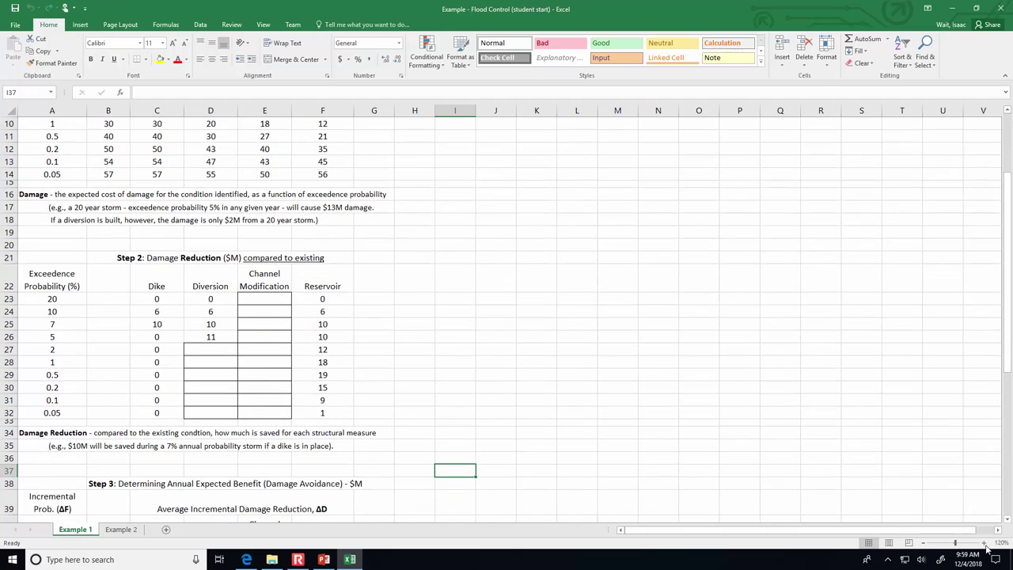
# - Examine how the Dike damage reductions in Step 2 follow from the Existing and Dike damages in Step 1 at 10% and 7% probability
pyautogui.click(983, 543)
pyautogui.click(983, 543)
pyautogui.click(983, 543)
pyautogui.click(983, 543)
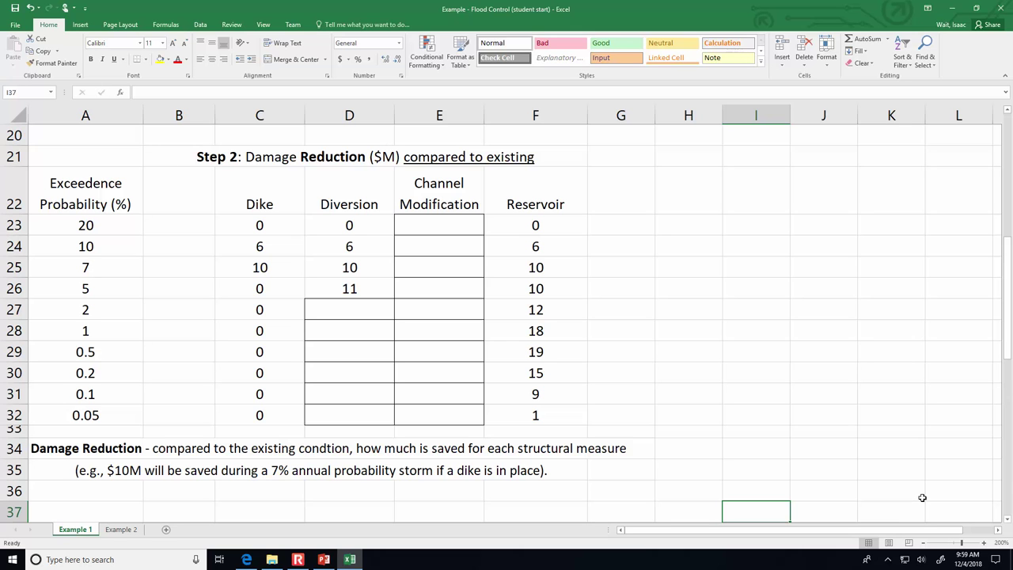
pyautogui.scroll(6, 922, 497)
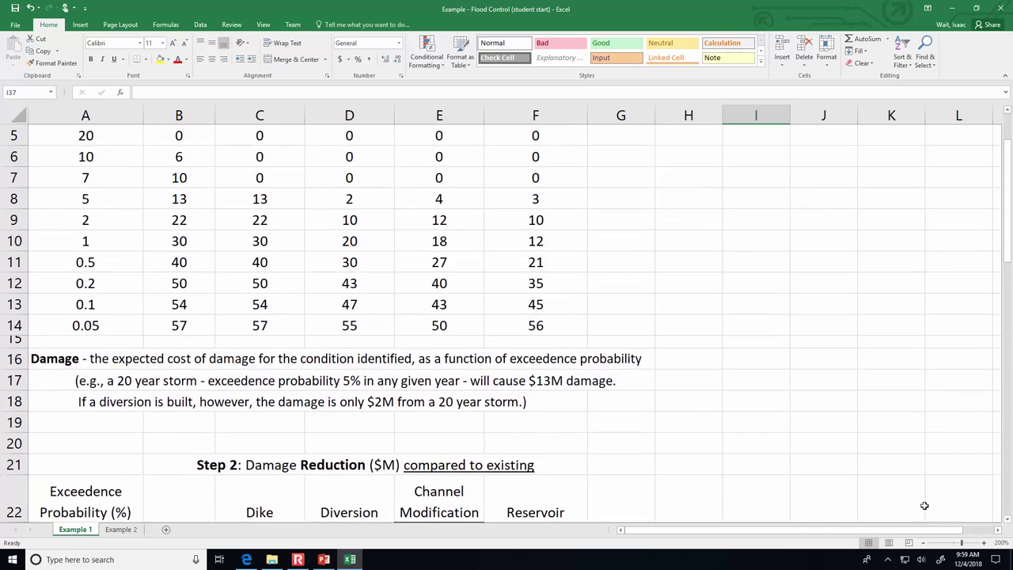
pyautogui.scroll(-6, 175, 233)
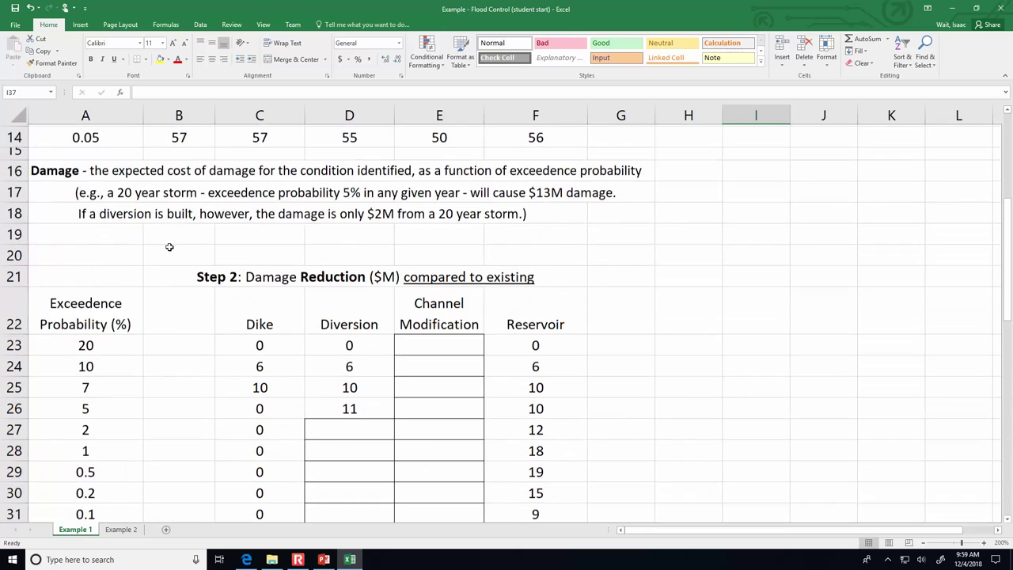
pyautogui.click(177, 214)
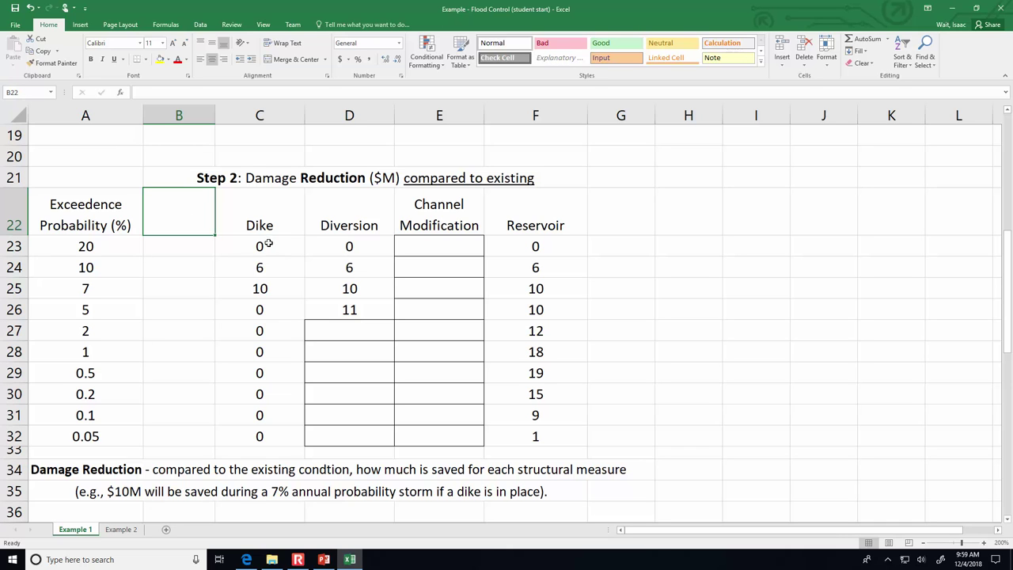
pyautogui.click(266, 218)
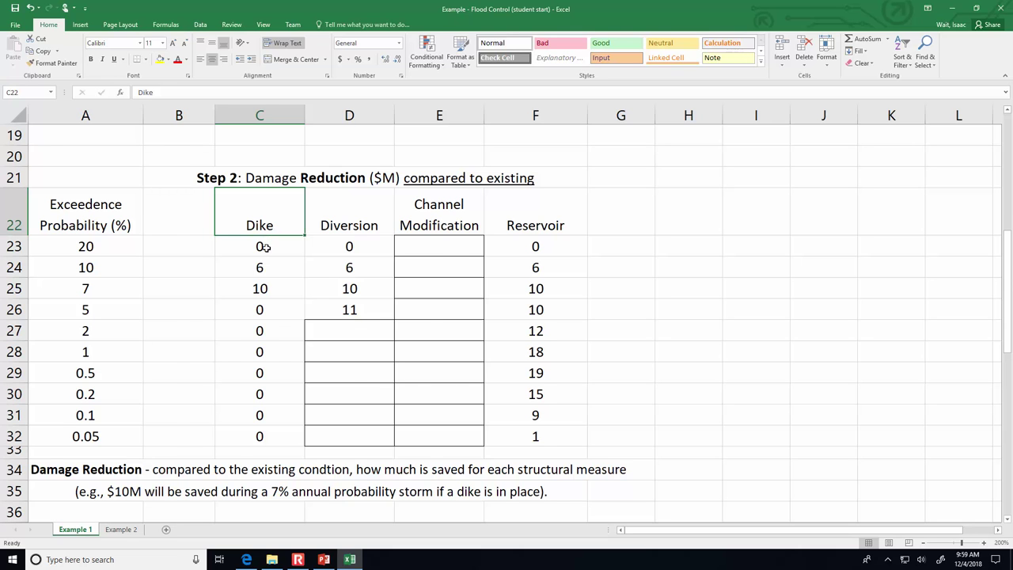
pyautogui.scroll(6, 268, 249)
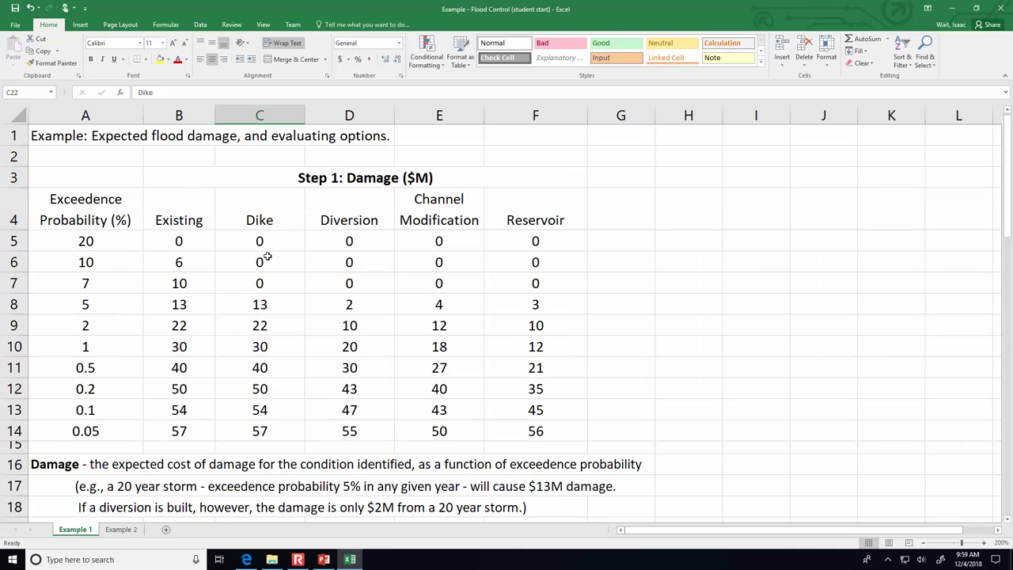
pyautogui.click(190, 264)
pyautogui.click(250, 261)
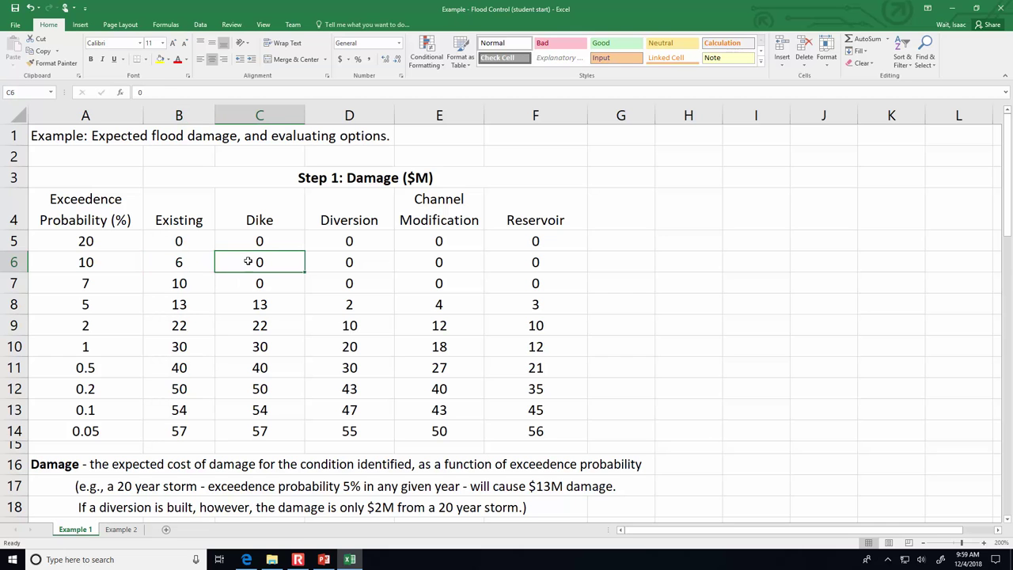
pyautogui.click(194, 283)
pyautogui.scroll(-4, 248, 315)
pyautogui.scroll(-2, 248, 315)
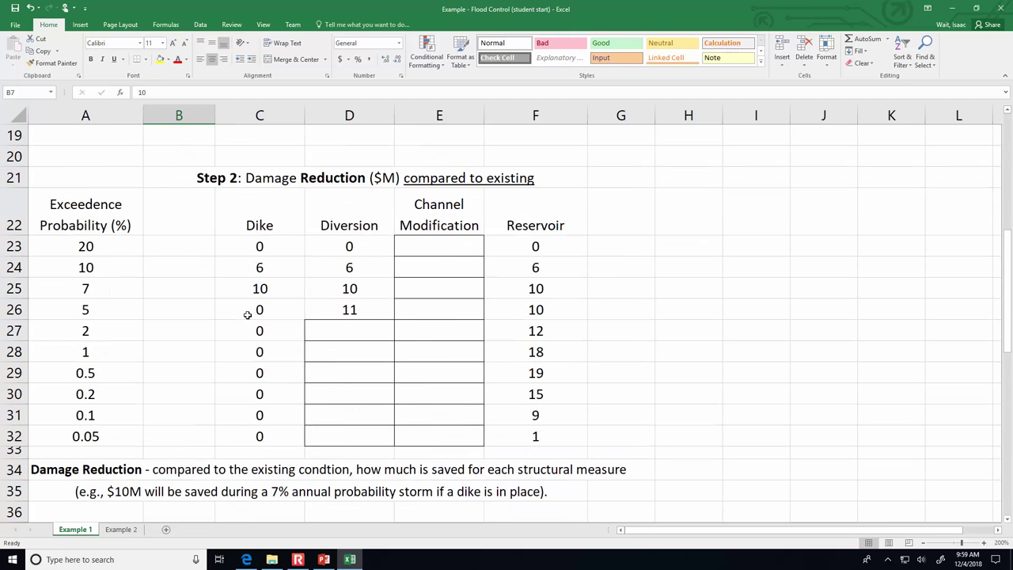
pyautogui.click(260, 269)
pyautogui.click(260, 289)
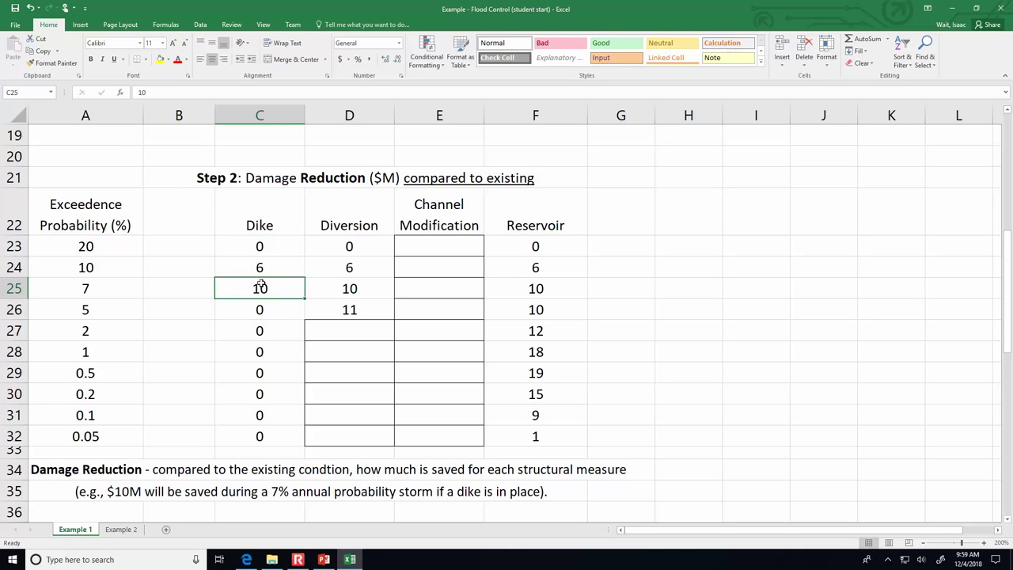
# - Check the blank Diversion and Channel Modification cells in Step 2 against the Step 1 damages for the 5% storm
pyautogui.click(360, 324)
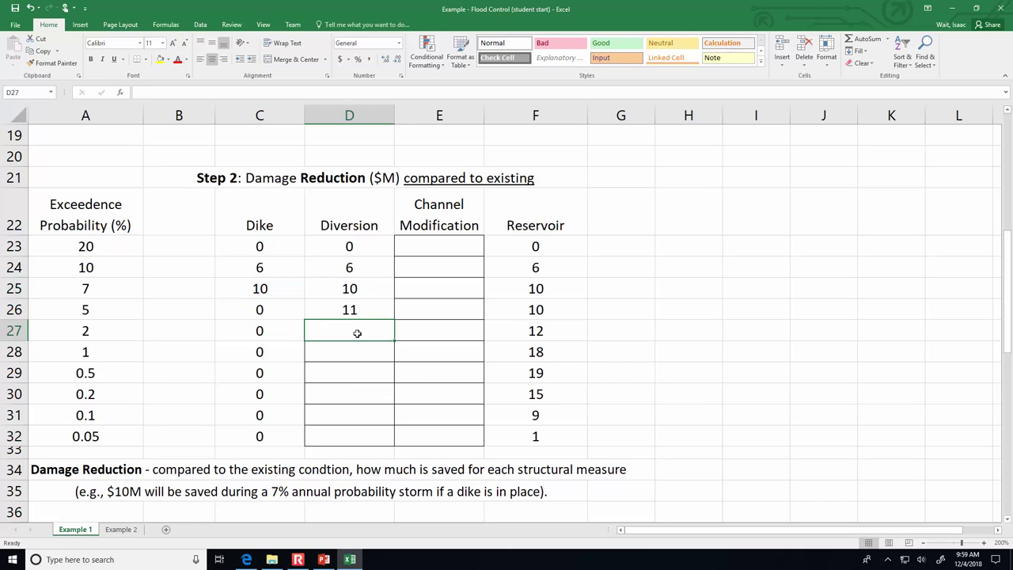
pyautogui.click(433, 241)
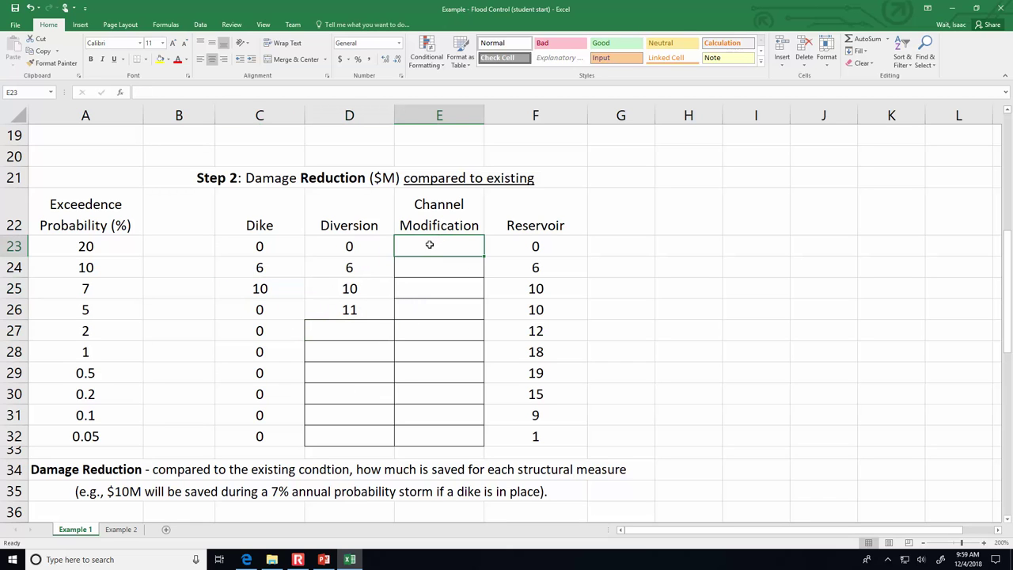
pyautogui.scroll(5, 429, 247)
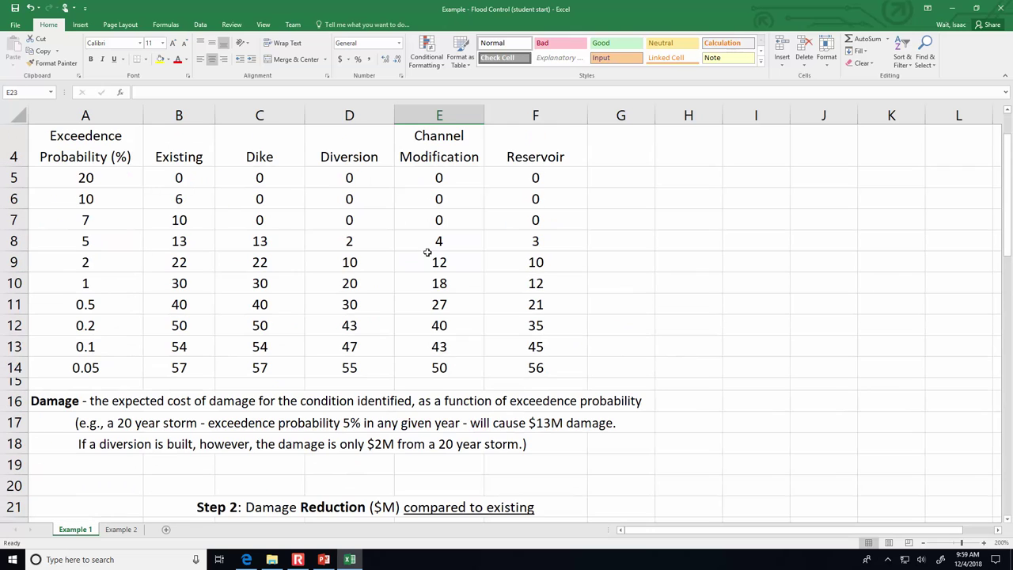
pyautogui.click(187, 243)
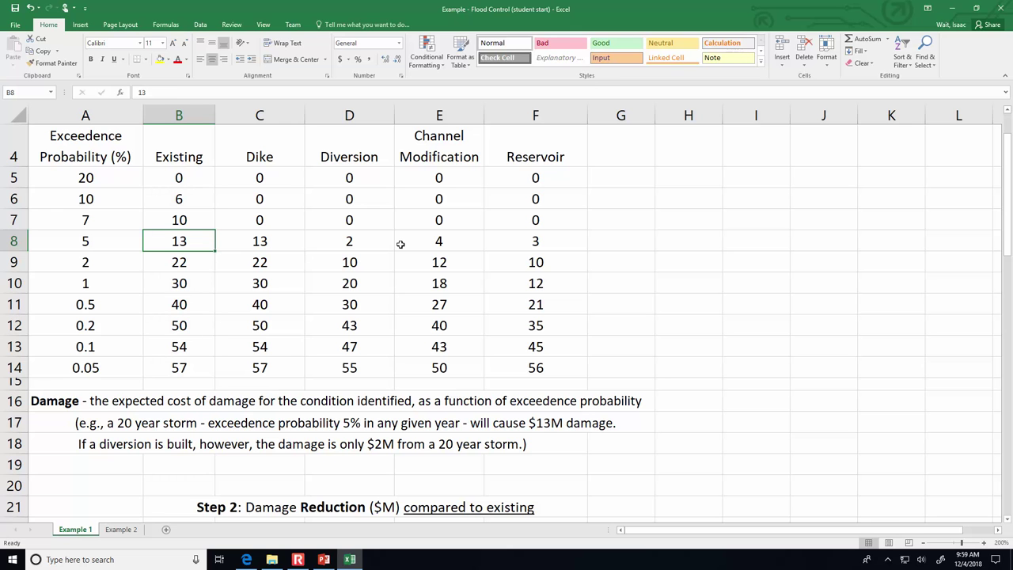
pyautogui.scroll(-5, 400, 243)
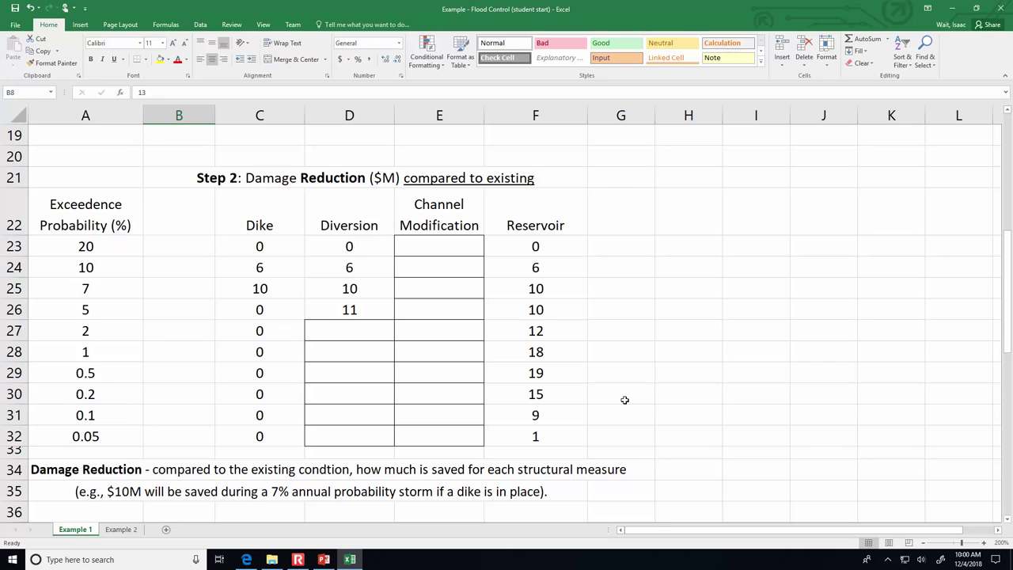
# - Enter the formula =B5-D5 in D23 for the Diversion damage reduction at 20% exceedence probability
pyautogui.click(357, 246)
pyautogui.write('=')
pyautogui.scroll(6, 376, 341)
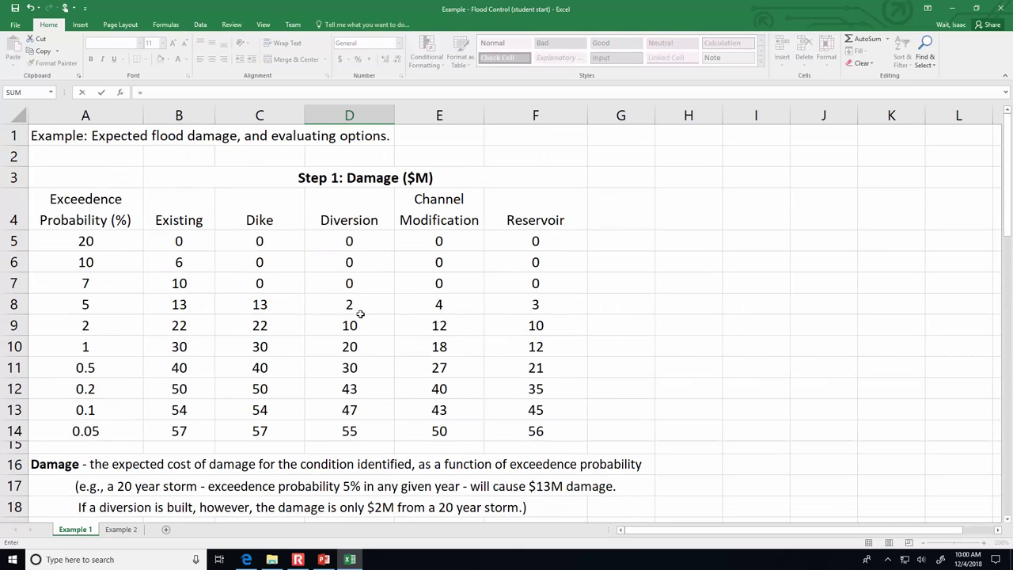
pyautogui.click(182, 244)
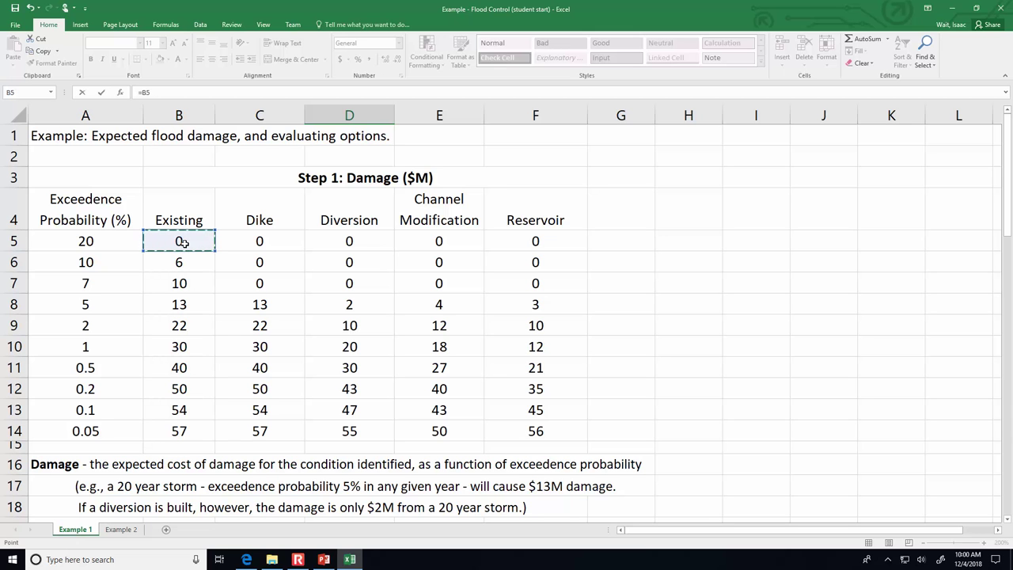
pyautogui.write('-')
pyautogui.click(312, 242)
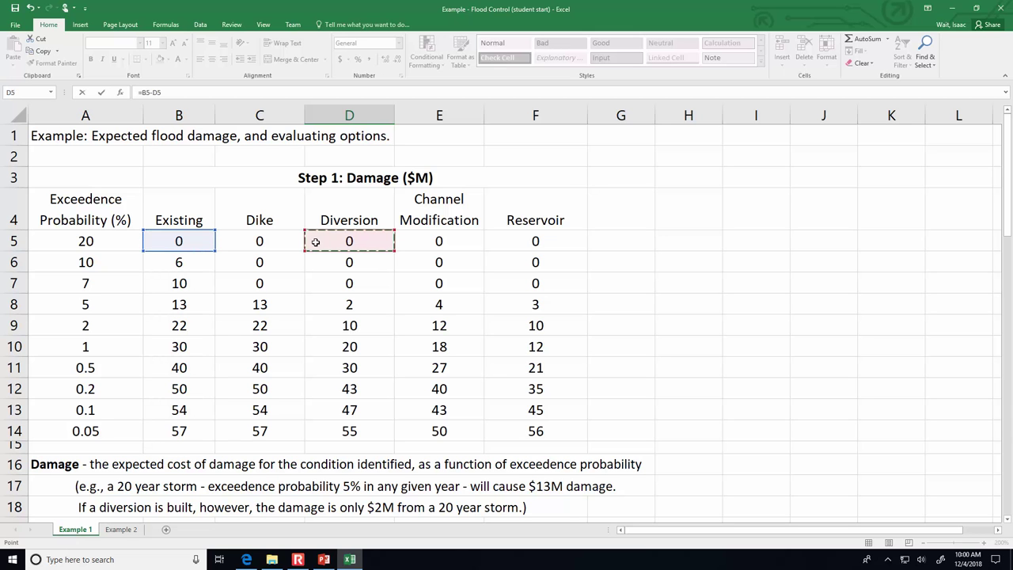
pyautogui.press('Return')
# - Fill the Diversion reduction formula from D23 down through D32
pyautogui.scroll(-2, 412, 448)
pyautogui.click(354, 358)
pyautogui.scroll(-2, 385, 398)
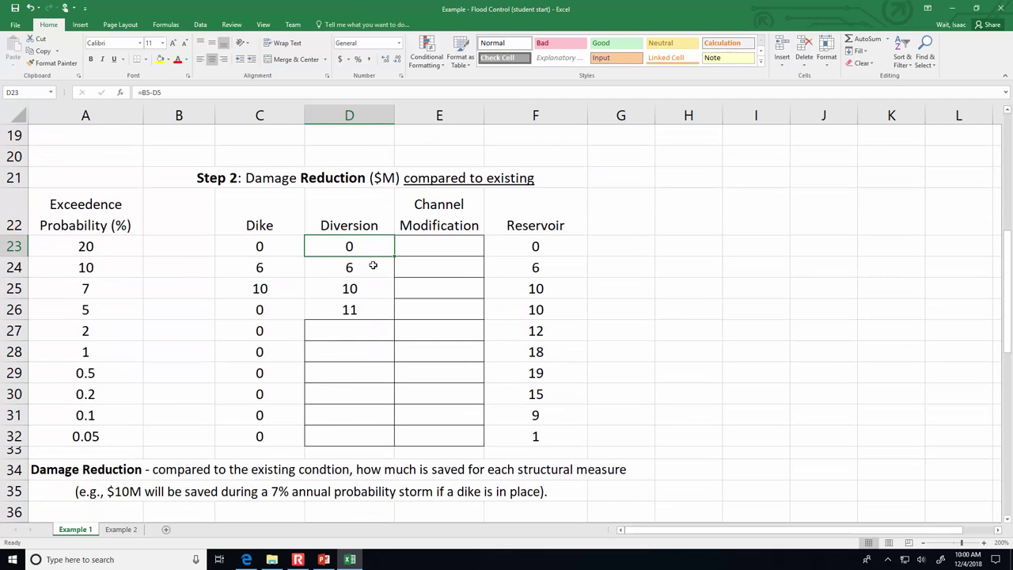
pyautogui.moveTo(395, 256); pyautogui.dragTo(399, 443)
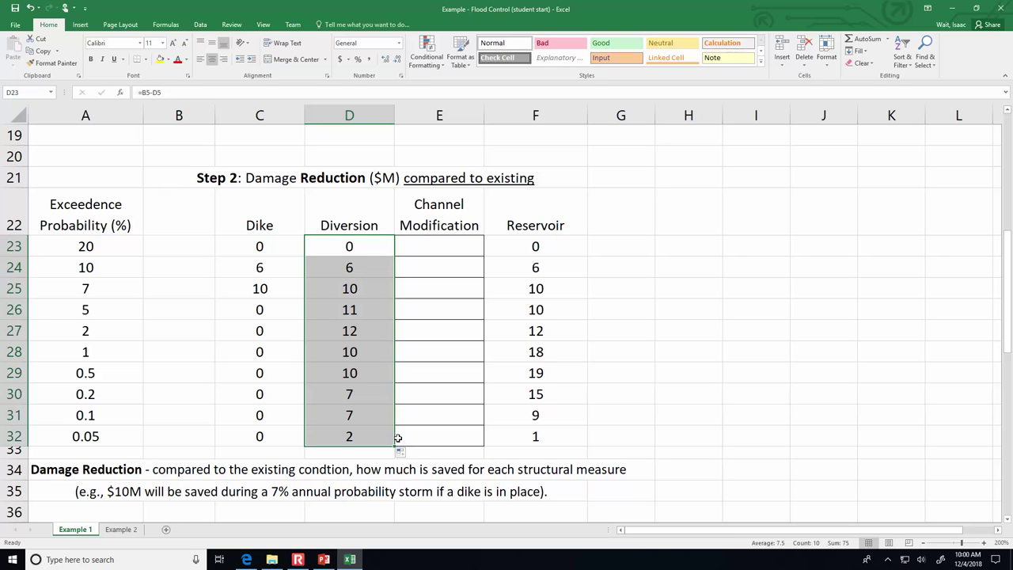
# - Enter the formula =B5-E5 in E23 for the Channel Modification damage reduction at 20% exceedence probability
pyautogui.click(454, 255)
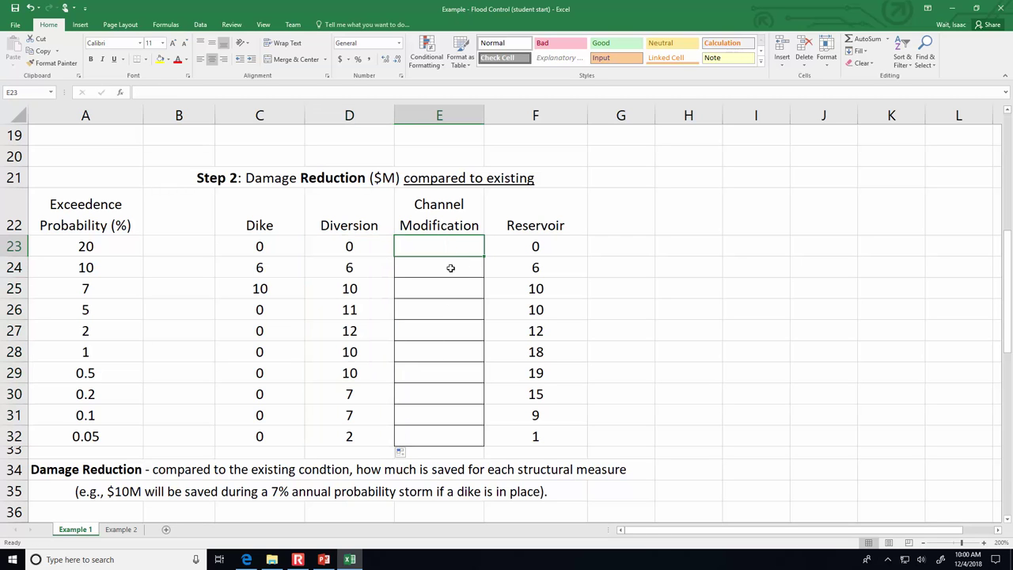
pyautogui.write('=')
pyautogui.scroll(5, 409, 379)
pyautogui.scroll(1, 409, 379)
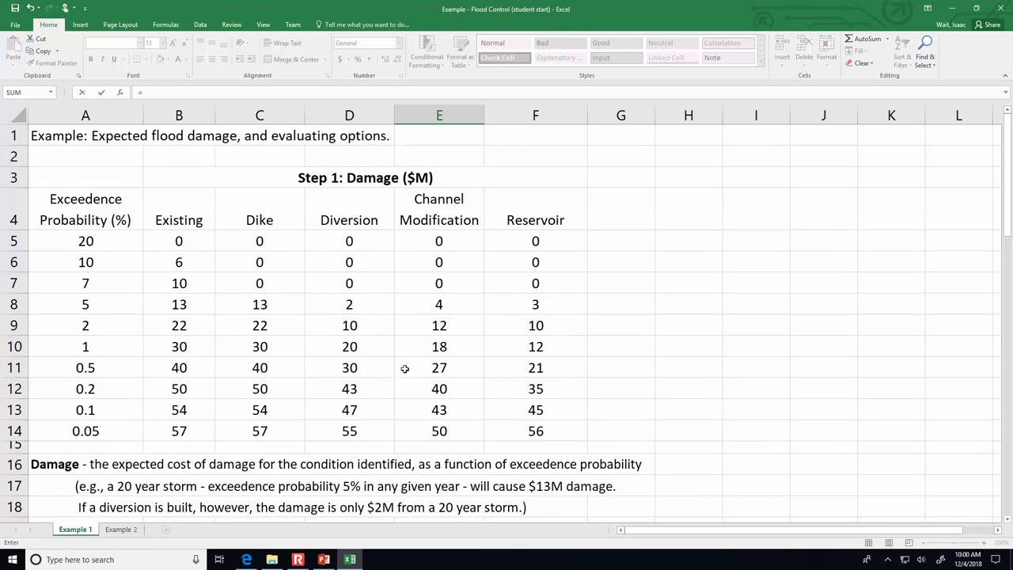
pyautogui.click(190, 242)
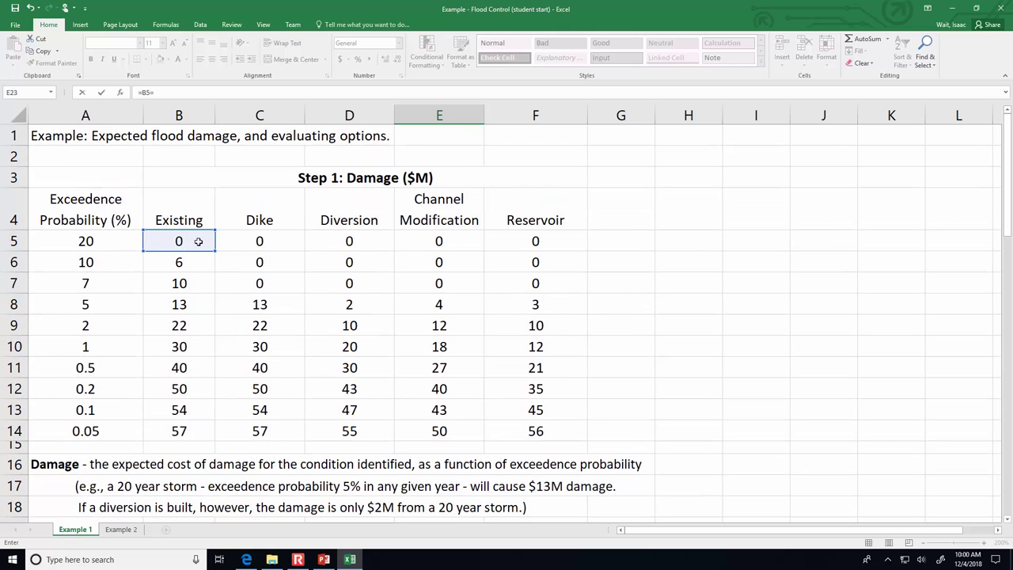
pyautogui.write('=')
pyautogui.click(228, 92)
pyautogui.write('-')
pyautogui.click(414, 241)
pyautogui.press('Return')
# - Fill the Channel Modification reduction formula from E23 down through E32
pyautogui.scroll(-3, 414, 239)
pyautogui.click(460, 308)
pyautogui.moveTo(479, 318); pyautogui.dragTo(470, 506)
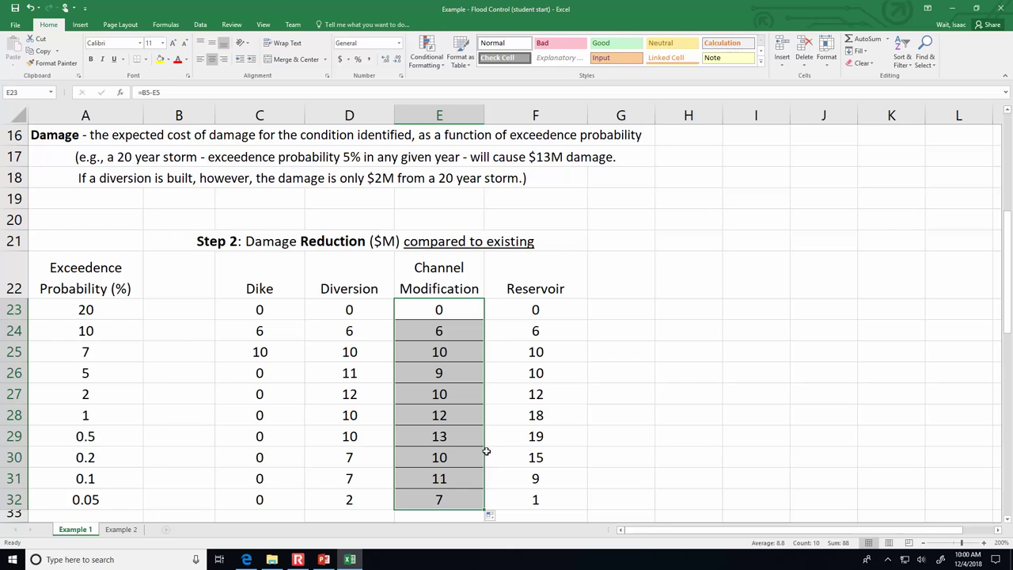
pyautogui.click(615, 490)
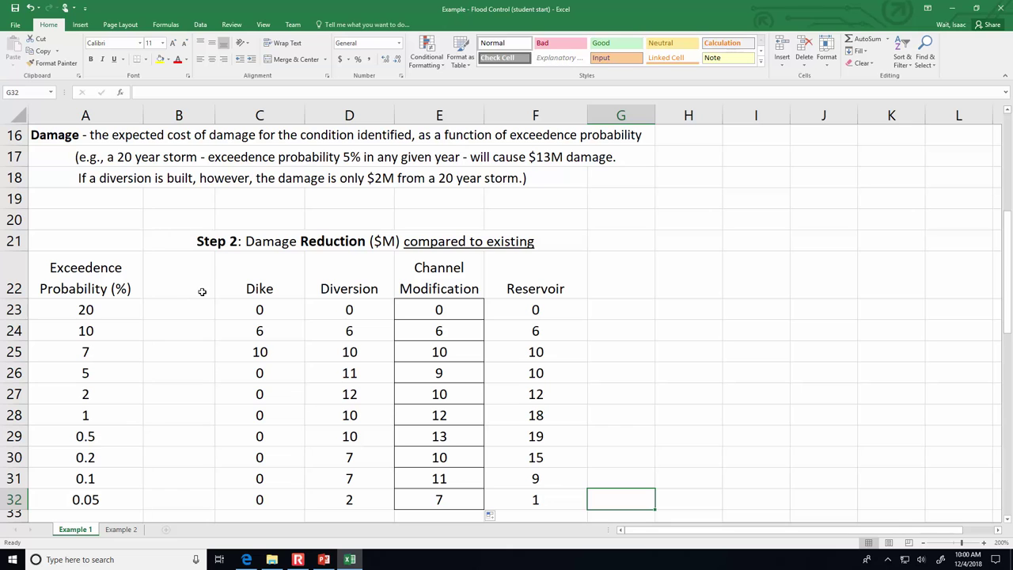
# - Review the Channel Modification reductions in E23 through E26 against their exceedence probabilities
pyautogui.click(434, 310)
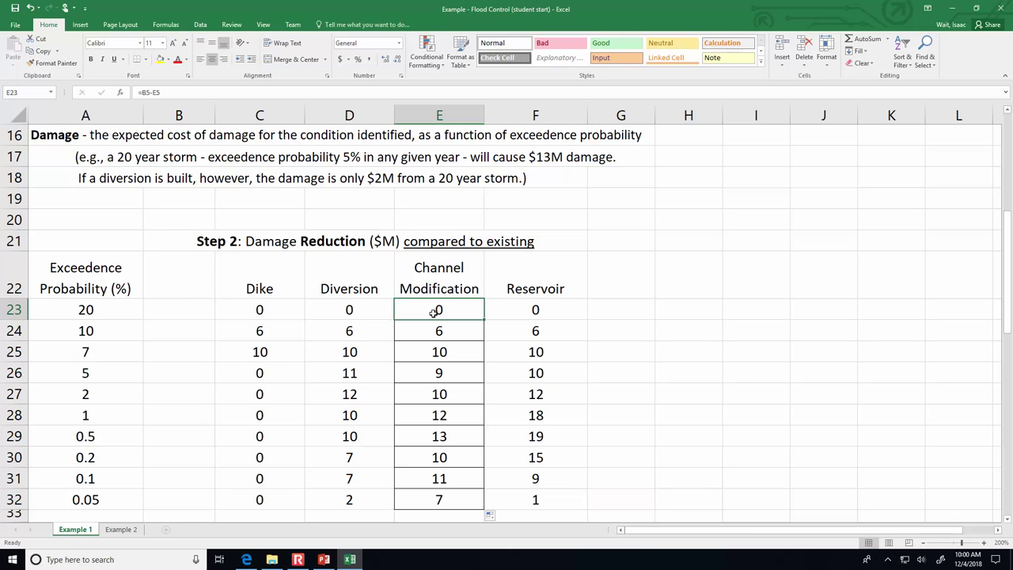
pyautogui.click(455, 331)
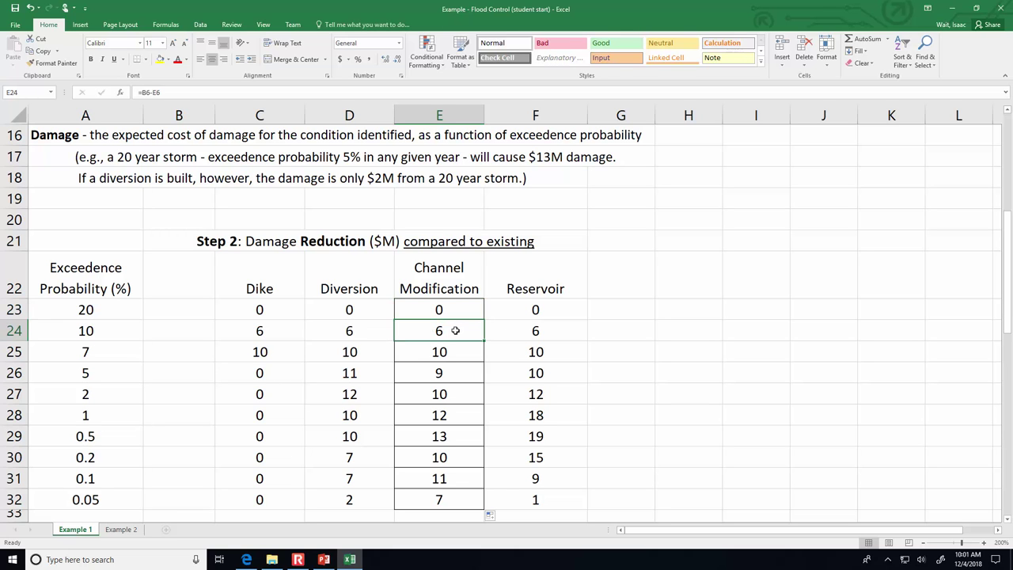
pyautogui.click(114, 331)
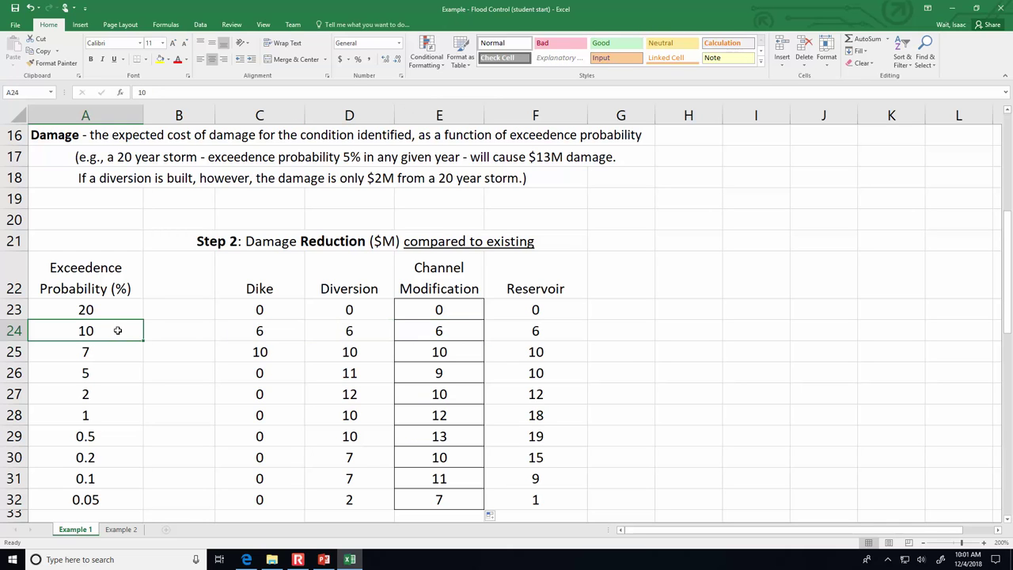
pyautogui.click(469, 351)
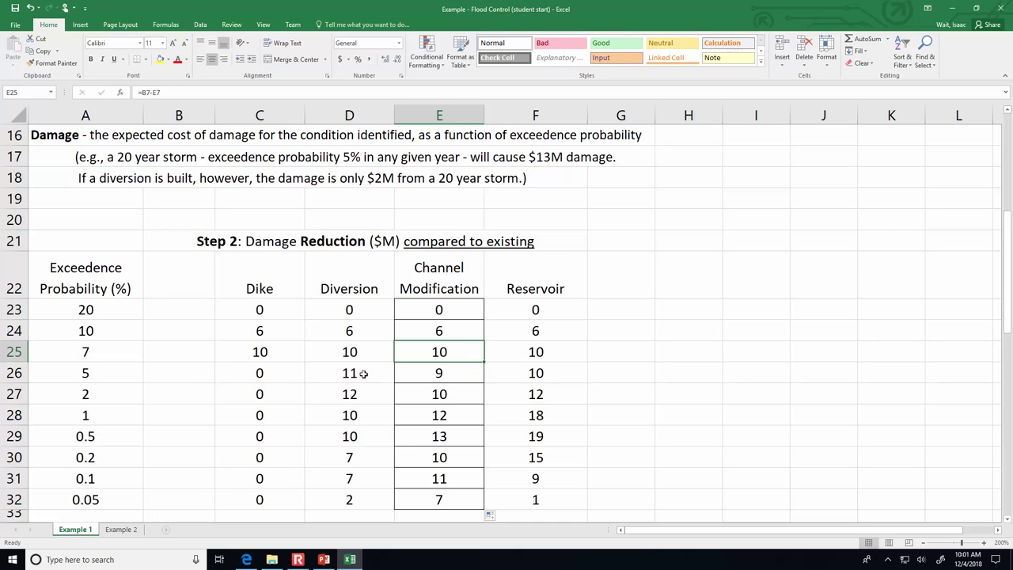
pyautogui.click(126, 374)
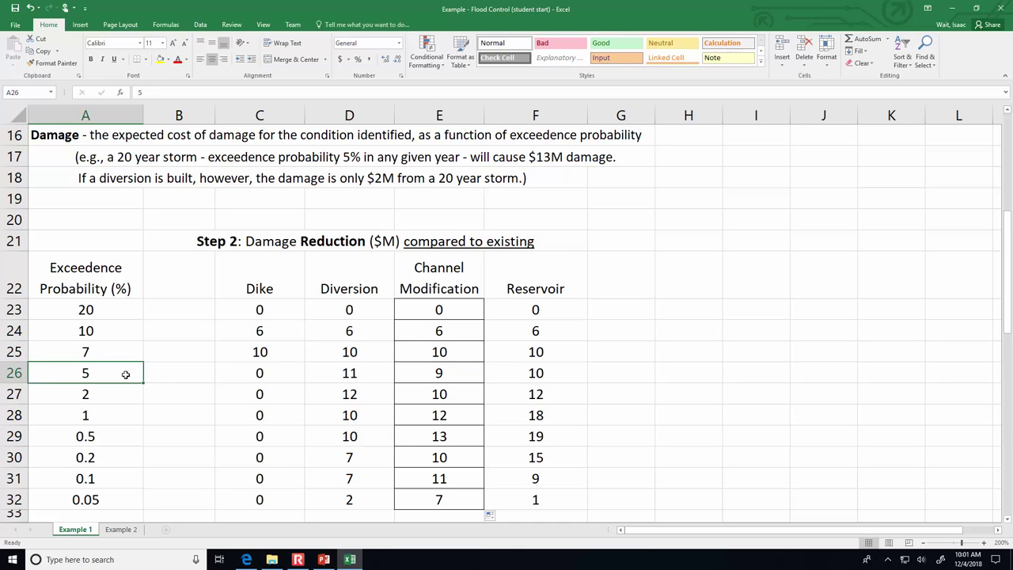
pyautogui.click(446, 371)
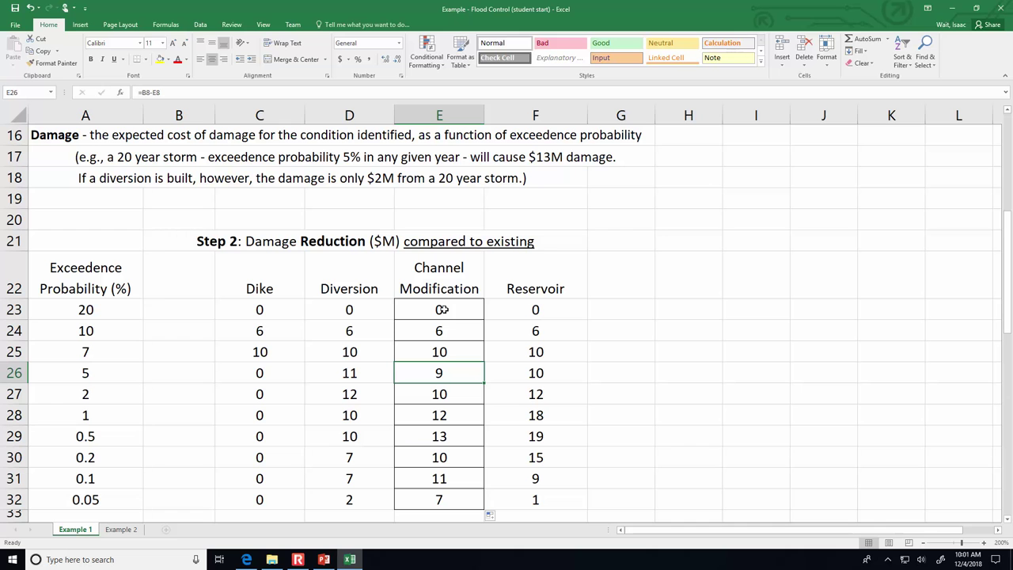
# - Examine the Step 3 annual expected benefit table and read the incremental probability definition with its example in rows 54 and 55
pyautogui.scroll(-5, 442, 309)
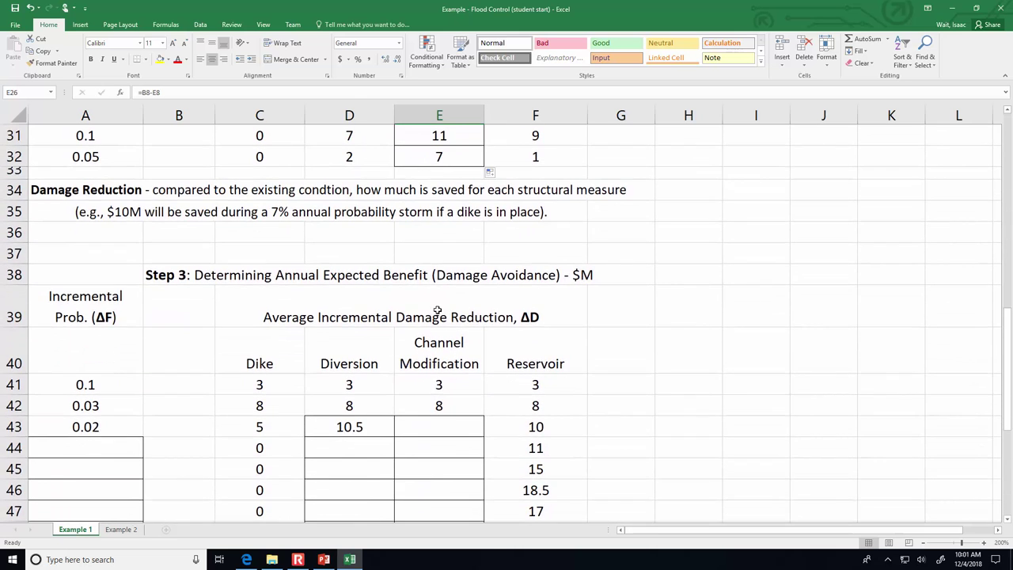
pyautogui.click(139, 318)
pyautogui.scroll(-5, 140, 319)
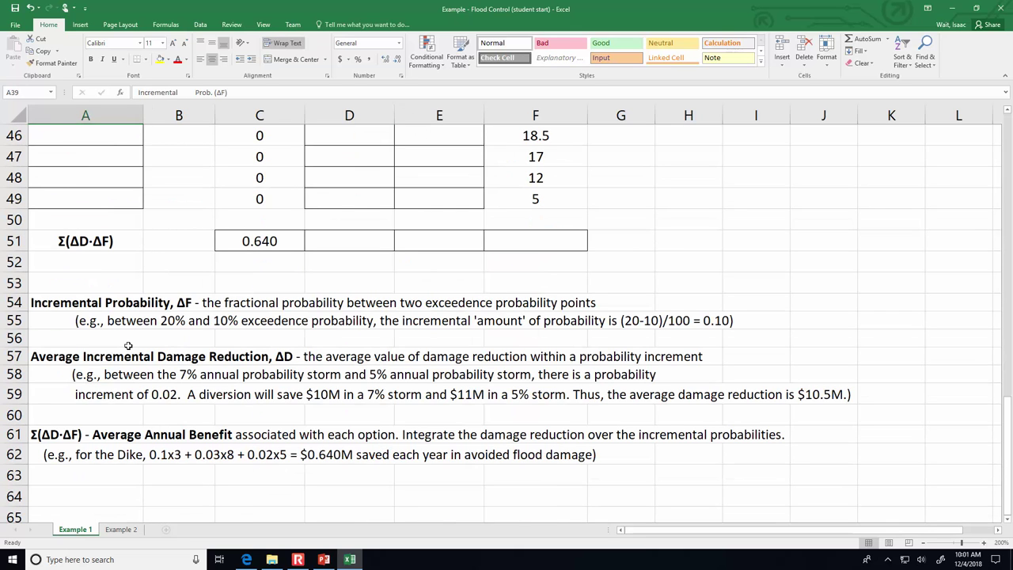
pyautogui.click(60, 301)
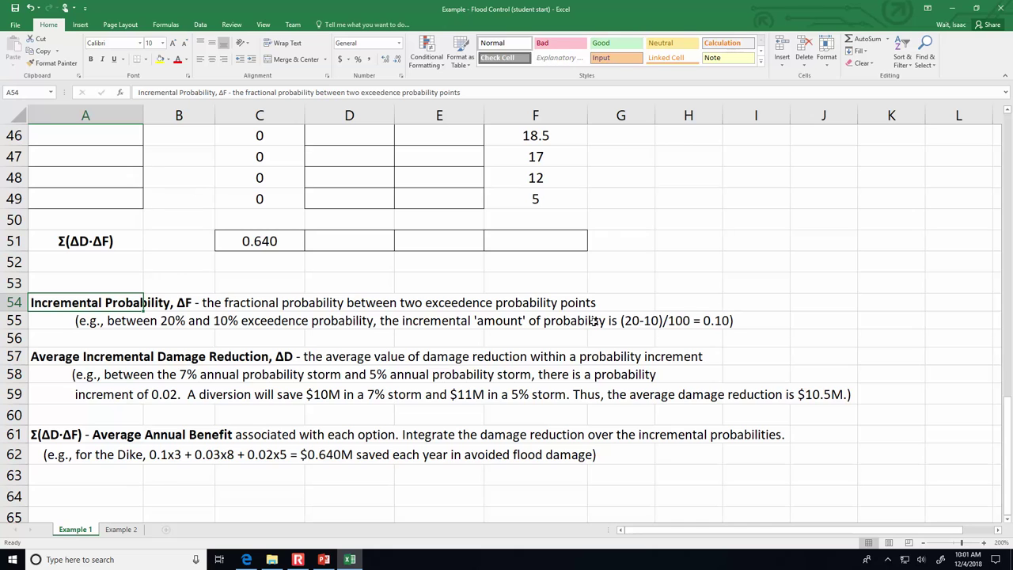
pyautogui.click(701, 324)
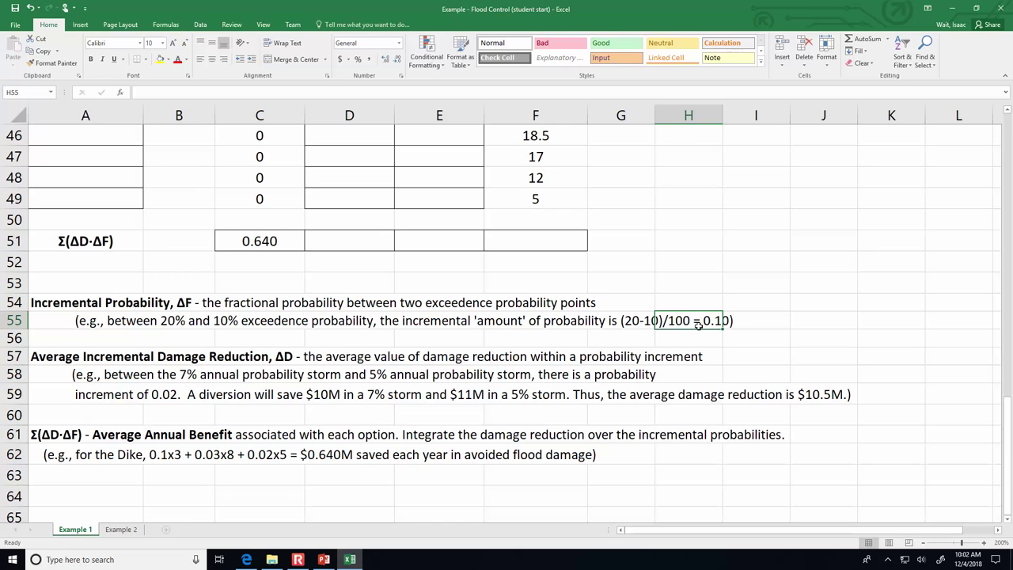
pyautogui.scroll(5, 698, 323)
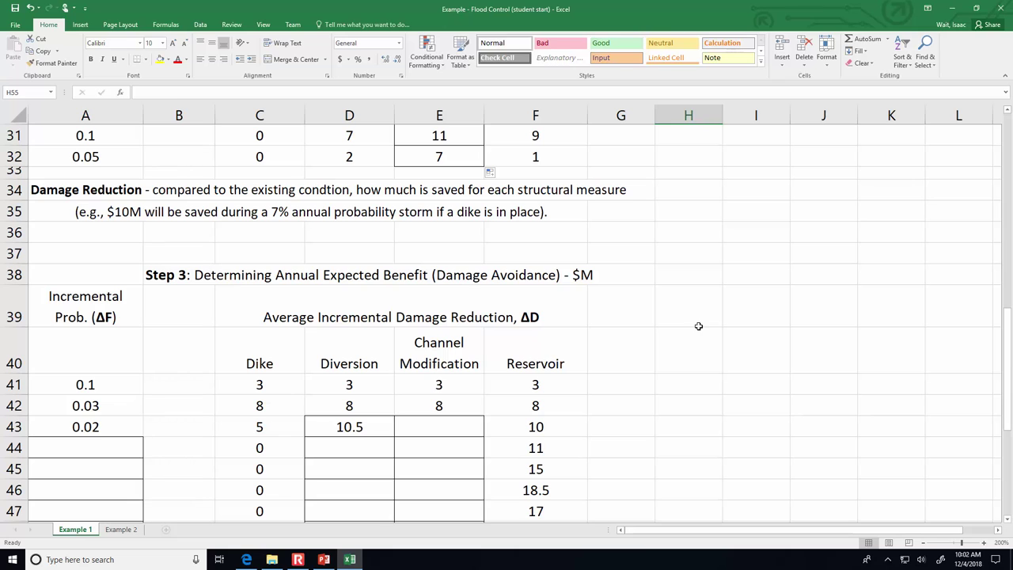
# - Compare the first incremental probability and Dike average reduction in row 41 with the Step 2 values in rows 23 and 24
pyautogui.click(103, 384)
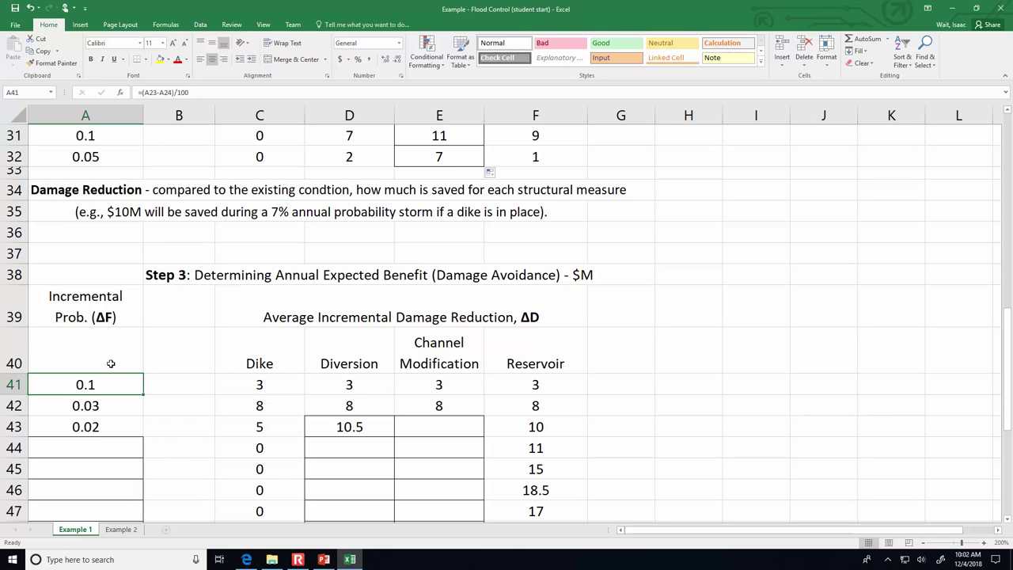
pyautogui.click(226, 379)
pyautogui.scroll(1, 251, 375)
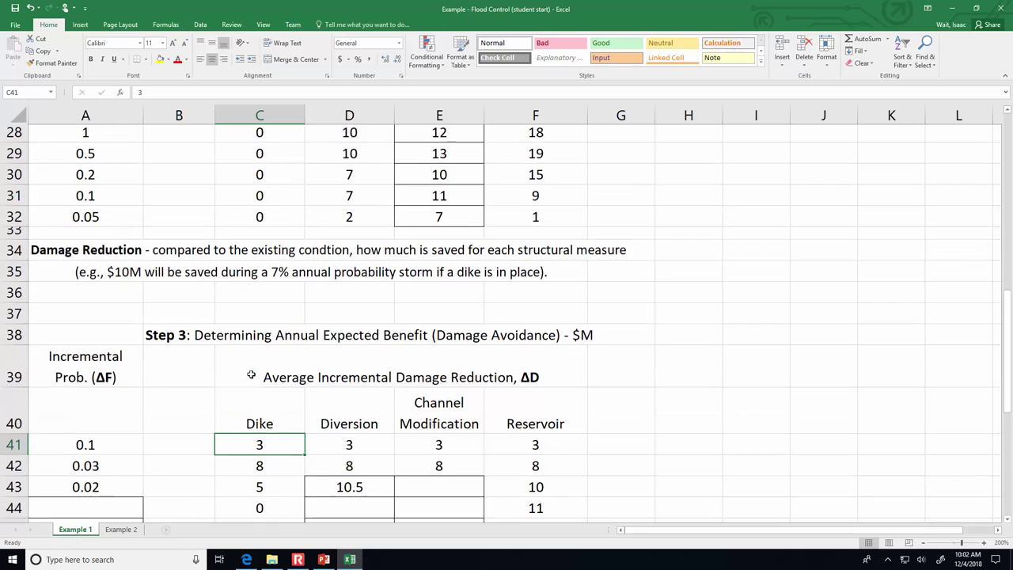
pyautogui.scroll(4, 251, 375)
pyautogui.scroll(-4, 117, 315)
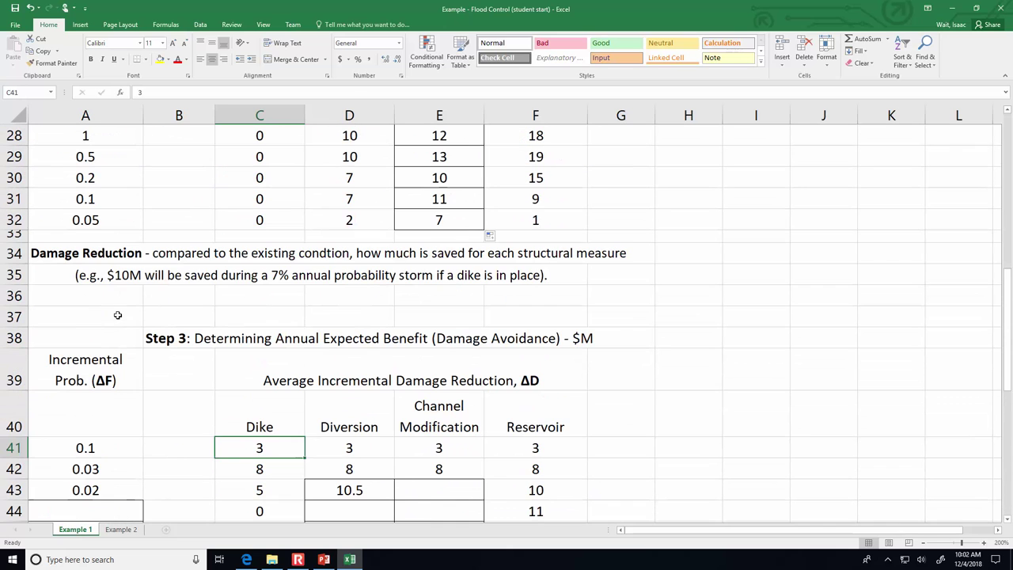
pyautogui.click(101, 448)
pyautogui.scroll(2, 110, 441)
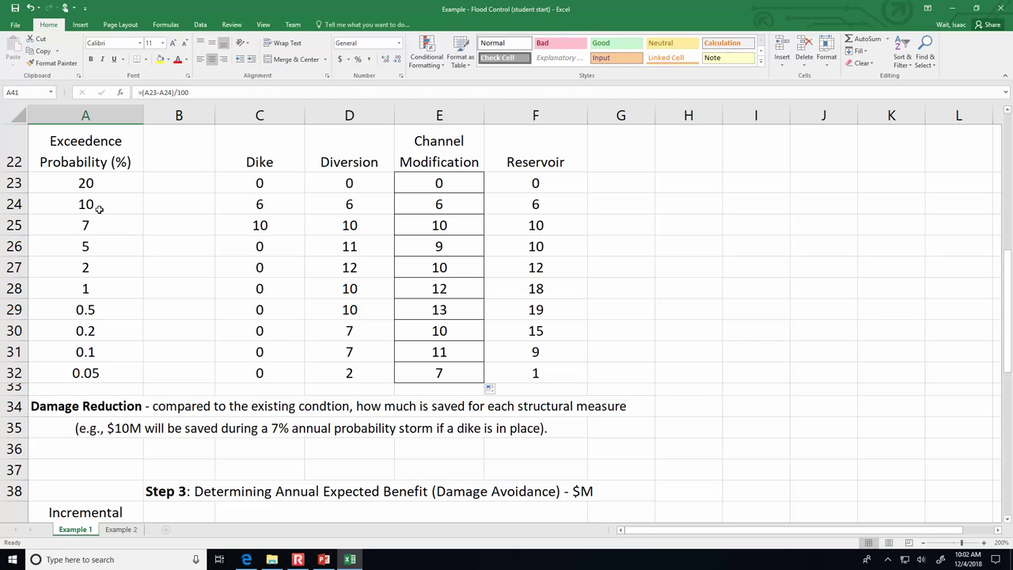
pyautogui.scroll(-4, 99, 230)
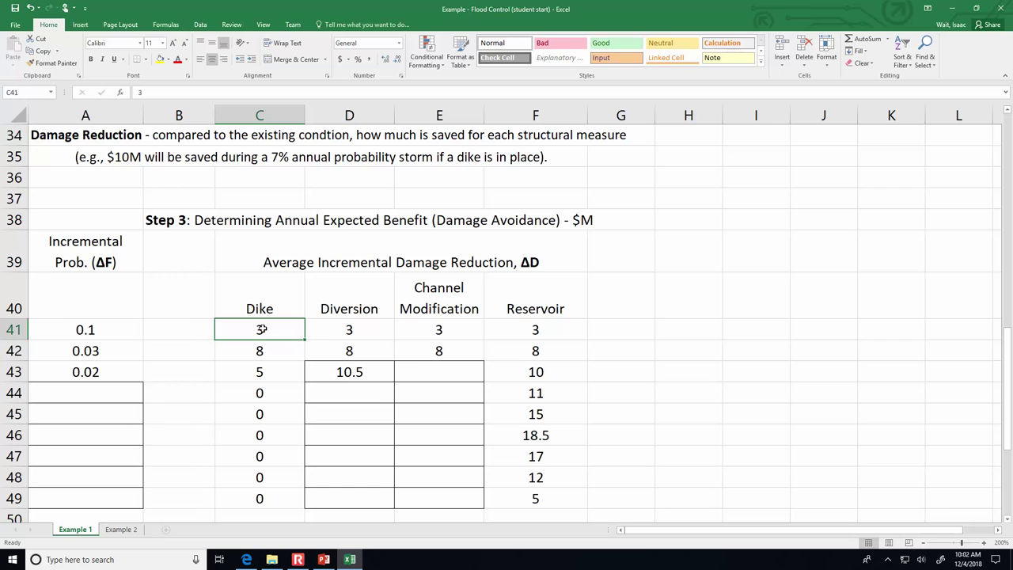
pyautogui.scroll(5, 409, 351)
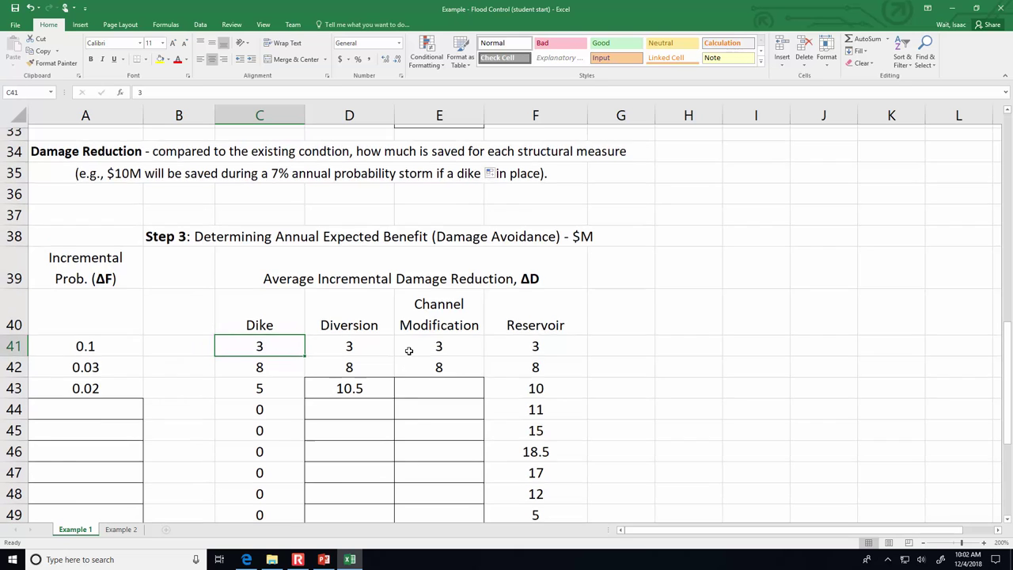
pyautogui.click(268, 246)
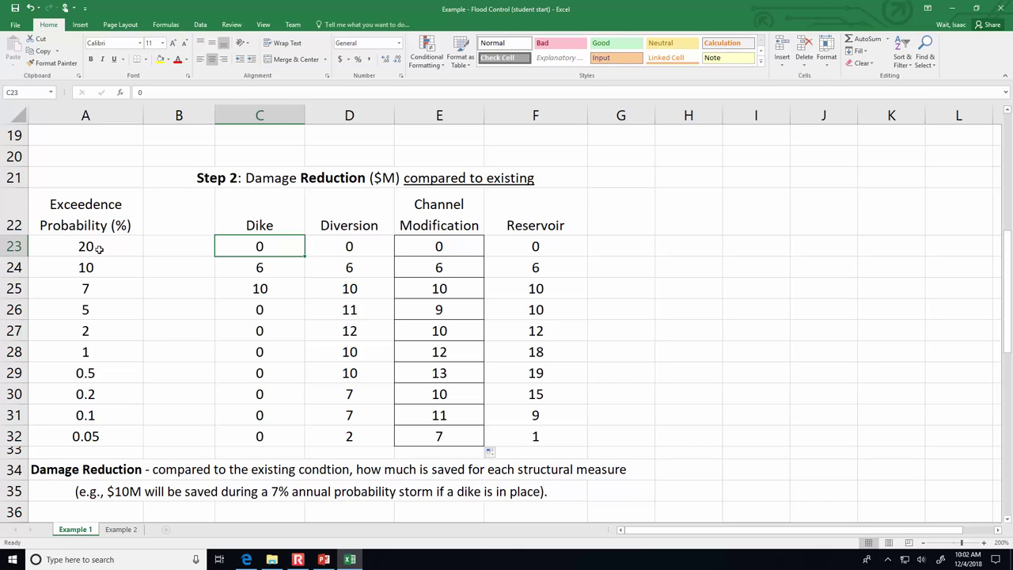
pyautogui.click(255, 267)
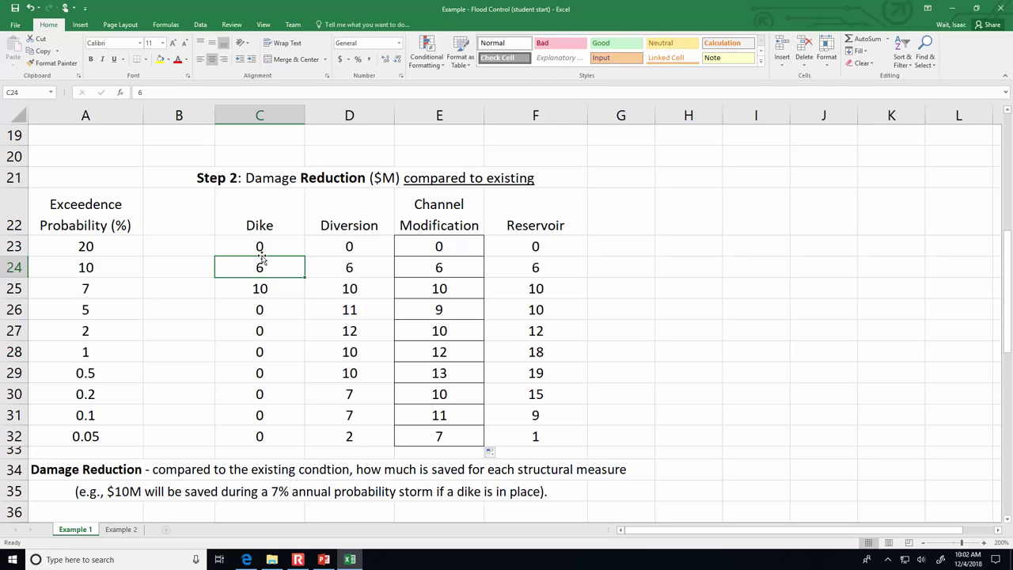
pyautogui.scroll(-1, 115, 254)
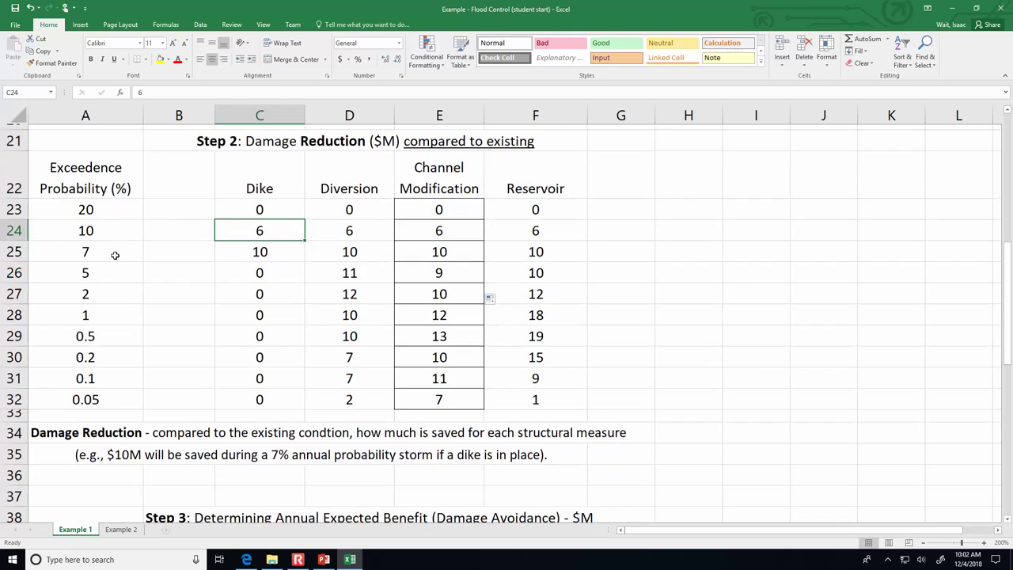
pyautogui.scroll(-4, 115, 255)
# - Review the Dike average incremental damage reductions in C41 through C43 and the ΔF and ΔD columns still missing values
pyautogui.click(116, 328)
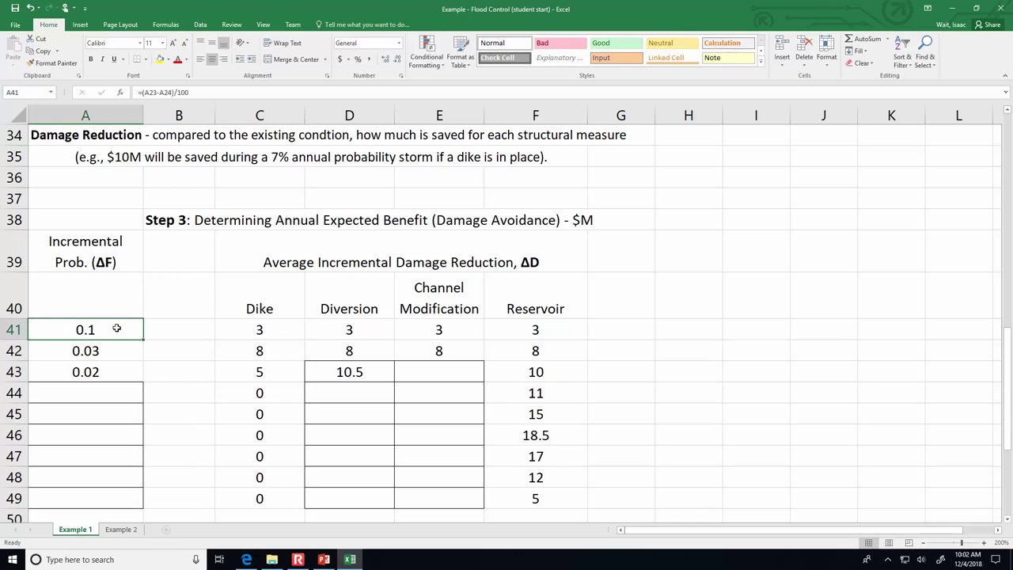
pyautogui.click(259, 331)
pyautogui.click(260, 351)
pyautogui.click(260, 368)
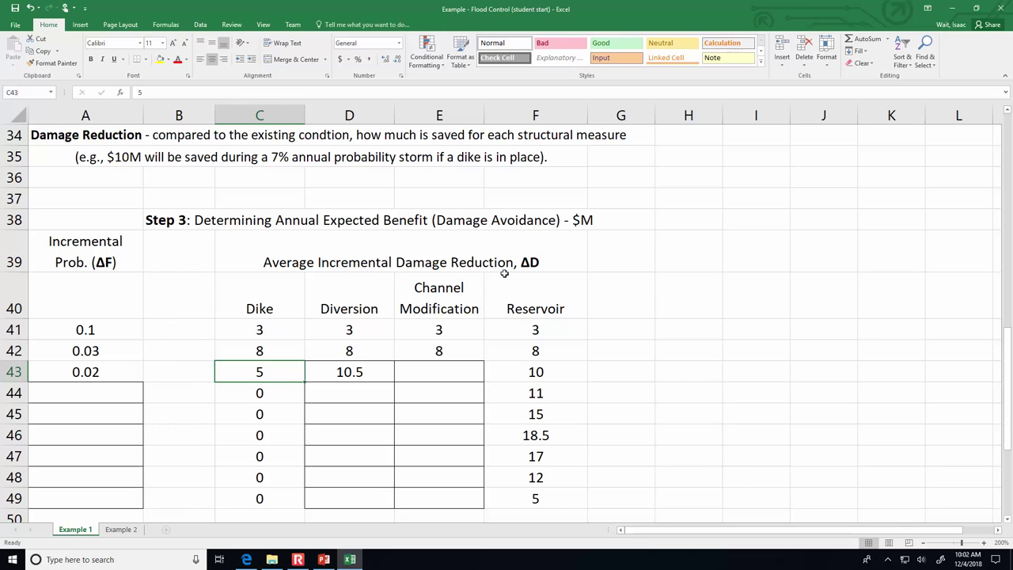
pyautogui.click(262, 259)
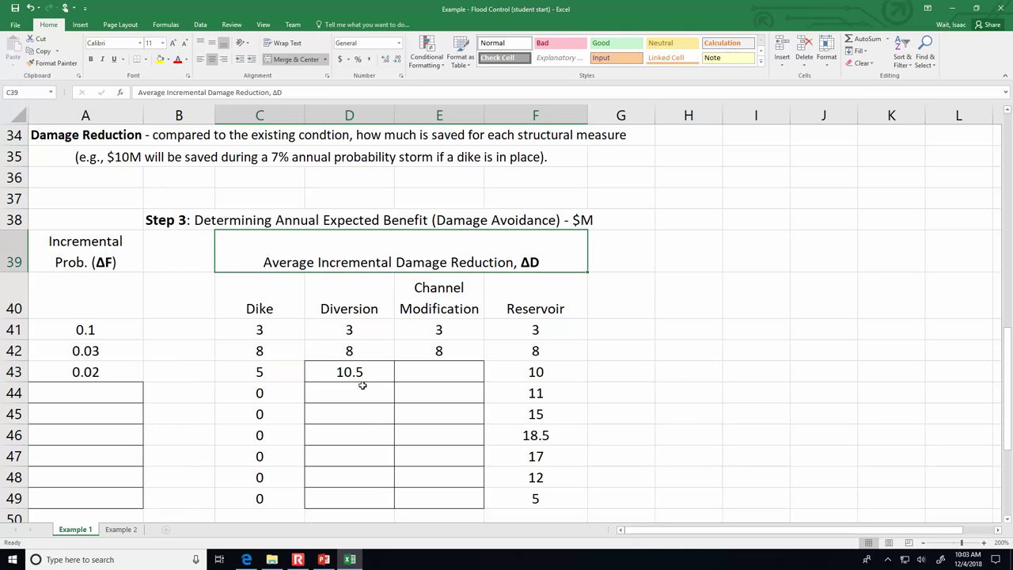
pyautogui.click(72, 394)
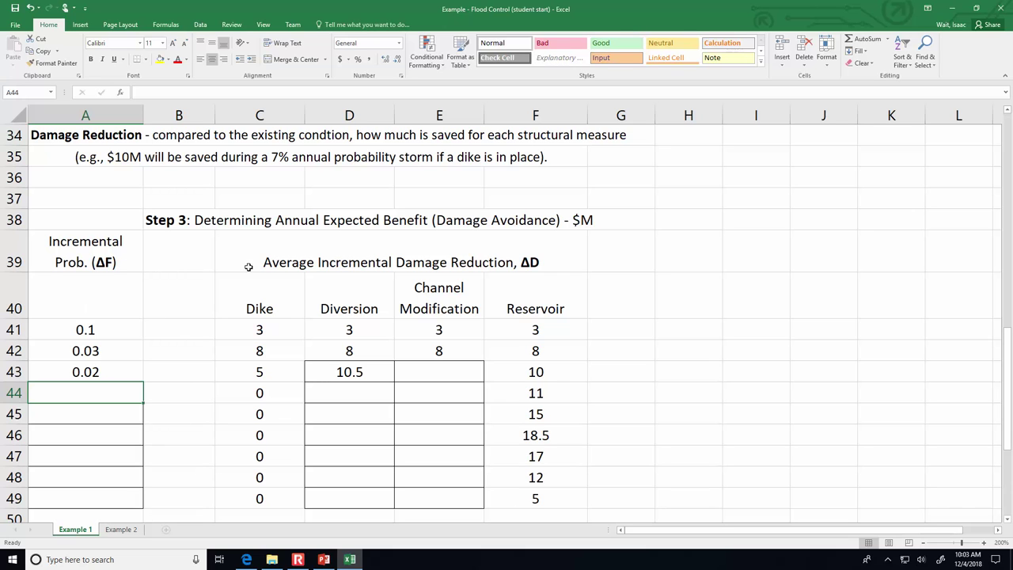
pyautogui.click(283, 262)
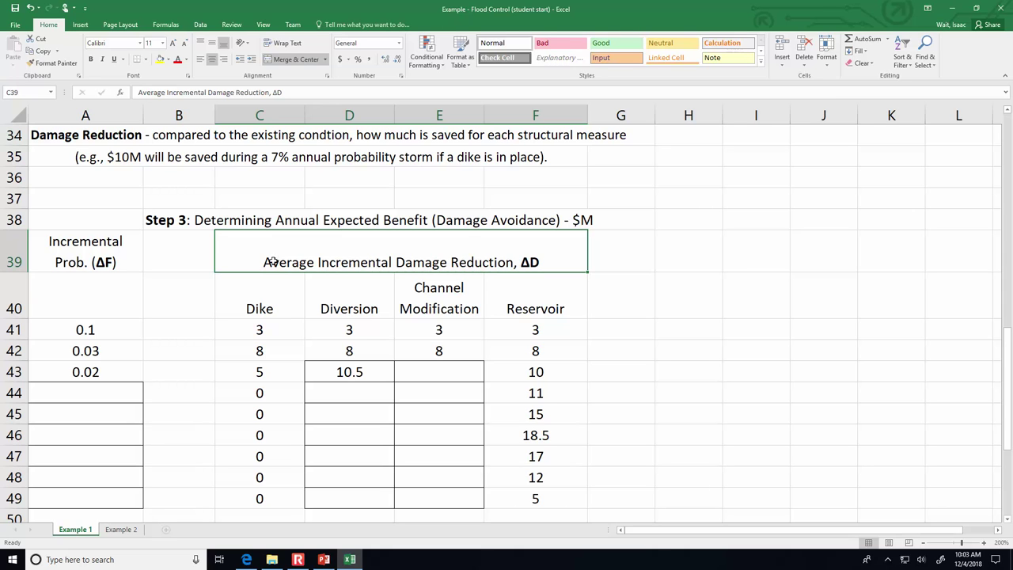
# - Switch to PowerPoint to check the three calculation steps on the Expected Flood Damage example slide, and return to the Excel worksheet
pyautogui.click(317, 560)
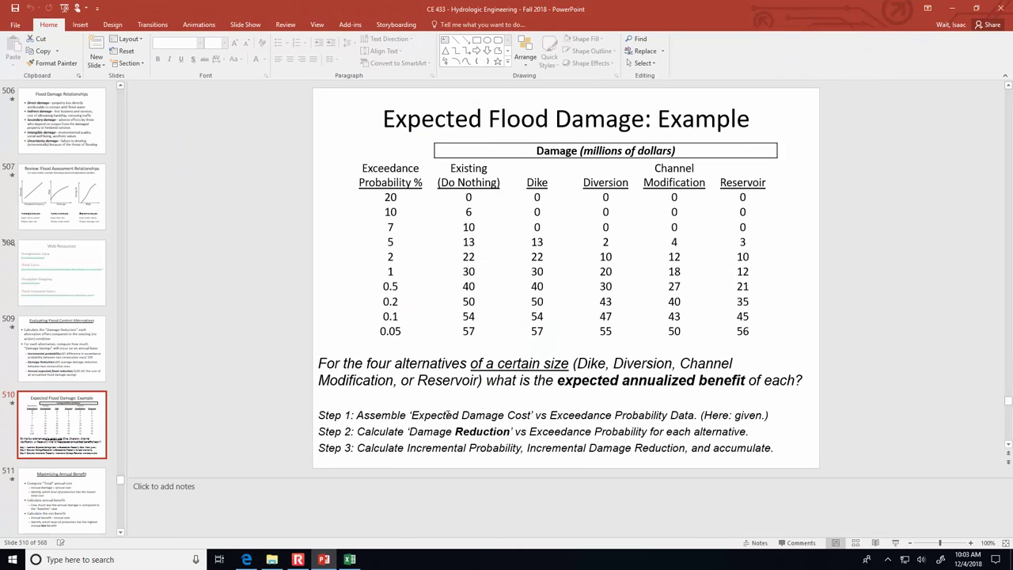
pyautogui.click(349, 560)
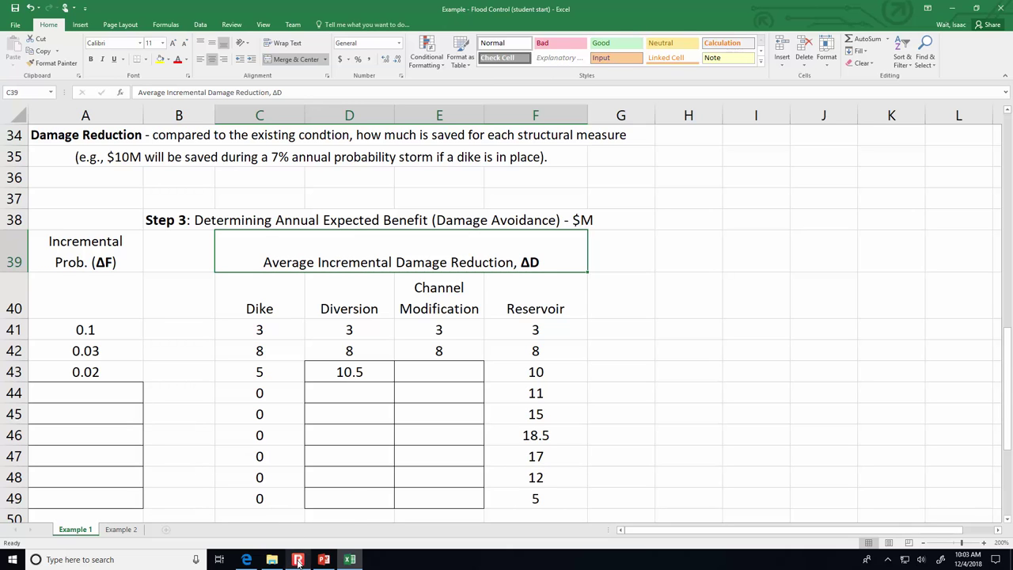
pyautogui.moveTo(298, 561)
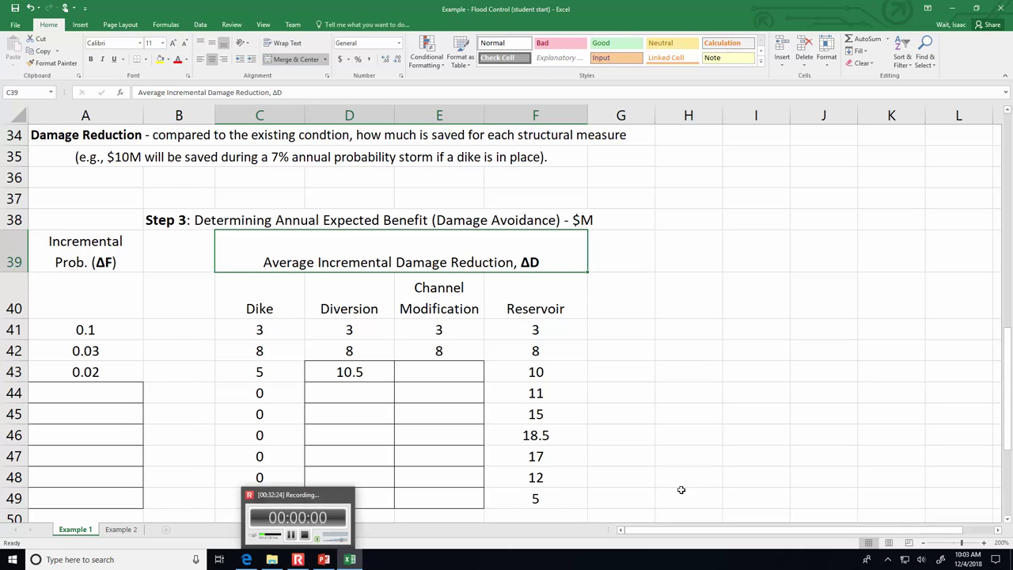
# - Enter the formula =(A23-A24)/100 in A41 for the first incremental probability
pyautogui.scroll(4, 95, 374)
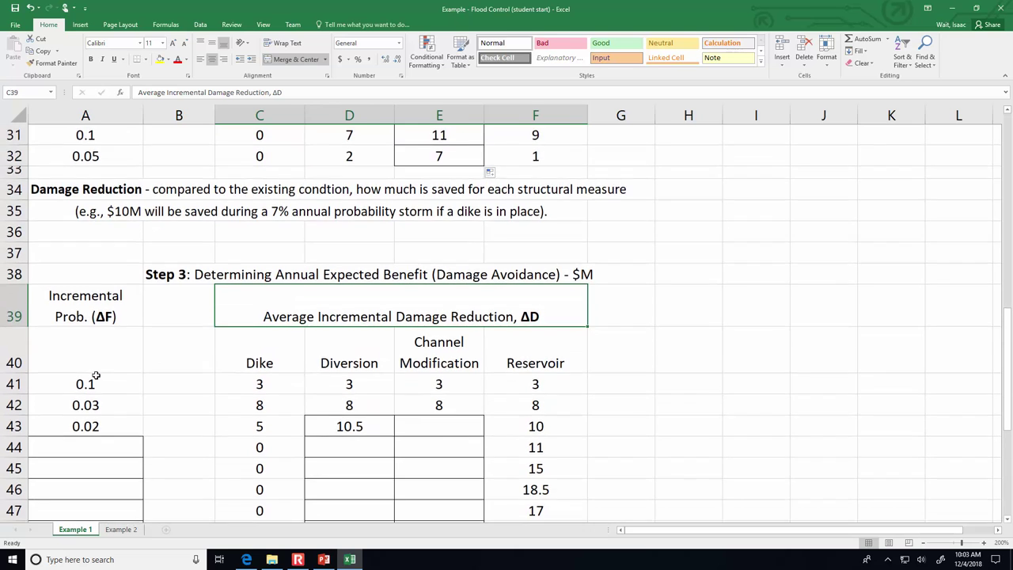
pyautogui.scroll(-2, 93, 443)
pyautogui.click(93, 448)
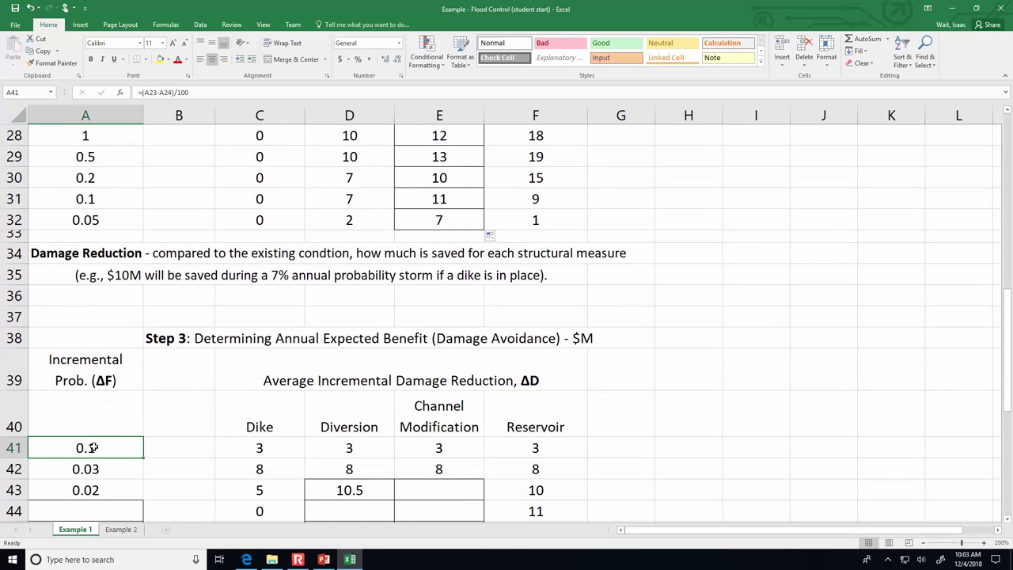
pyautogui.write('=')
pyautogui.scroll(5, 95, 428)
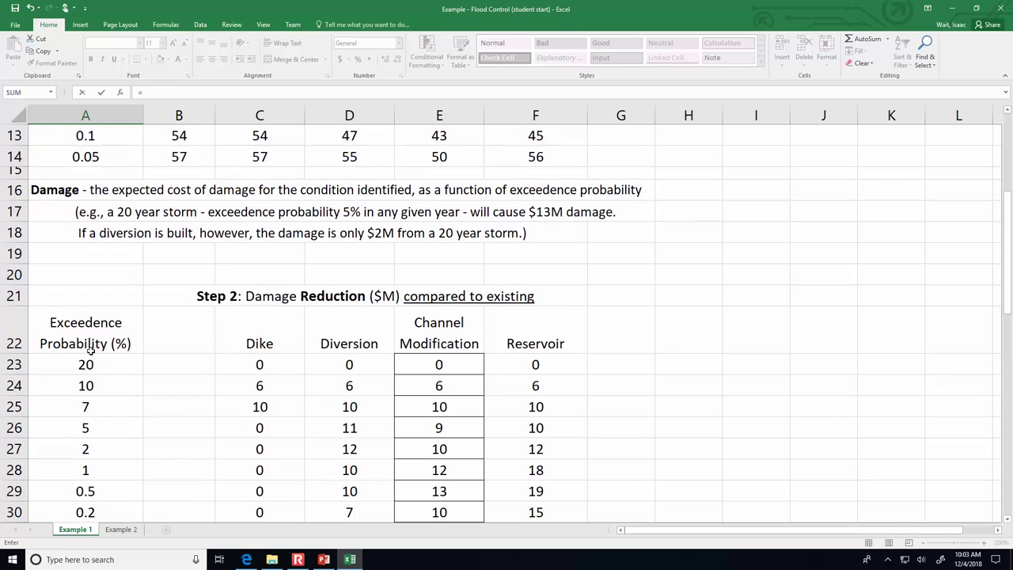
pyautogui.write('(')
pyautogui.click(91, 364)
pyautogui.write('-')
pyautogui.click(91, 387)
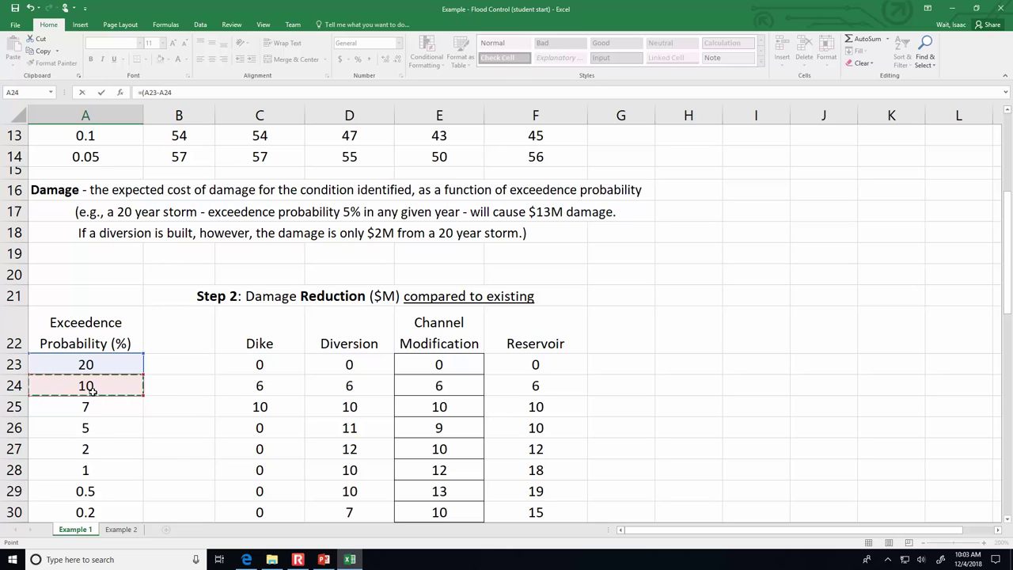
pyautogui.write(')/')
pyautogui.hotkey('ctrl', 'Return')
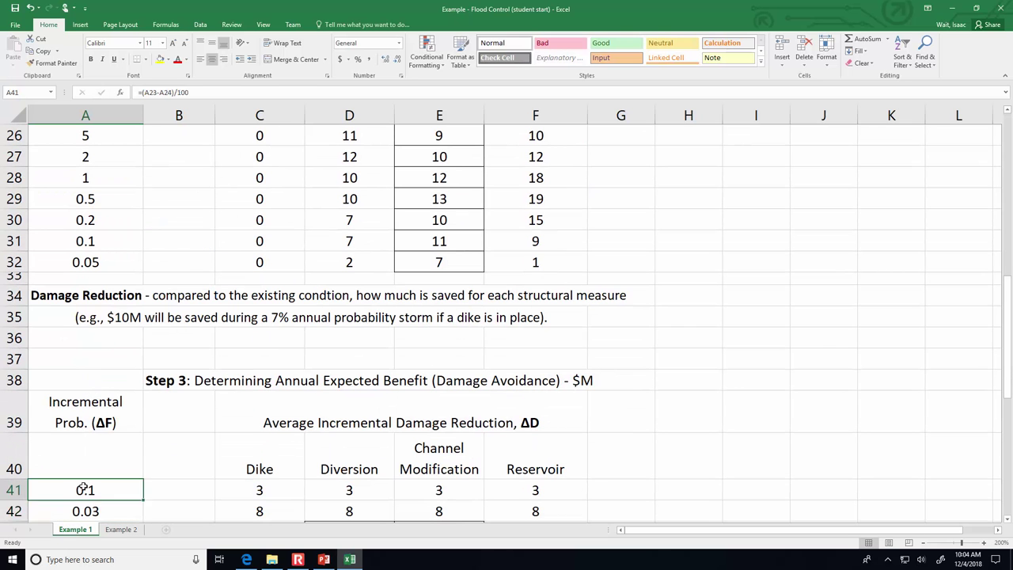
# - Fill the incremental probability formula from A41 down through A49
pyautogui.scroll(-2, 83, 490)
pyautogui.scroll(-3, 131, 379)
pyautogui.scroll(2, 147, 205)
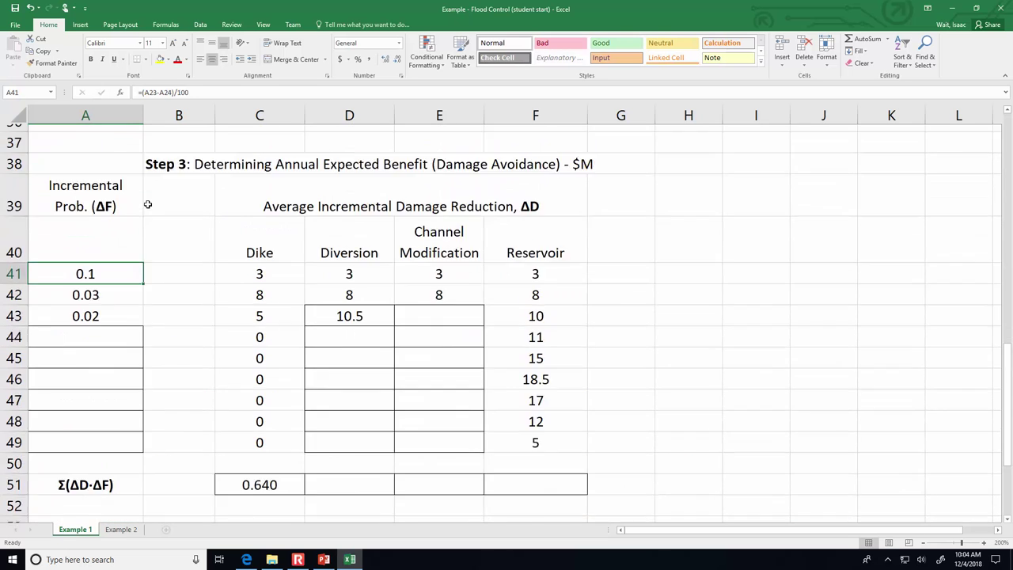
pyautogui.scroll(1, 147, 204)
pyautogui.moveTo(143, 318); pyautogui.dragTo(143, 479)
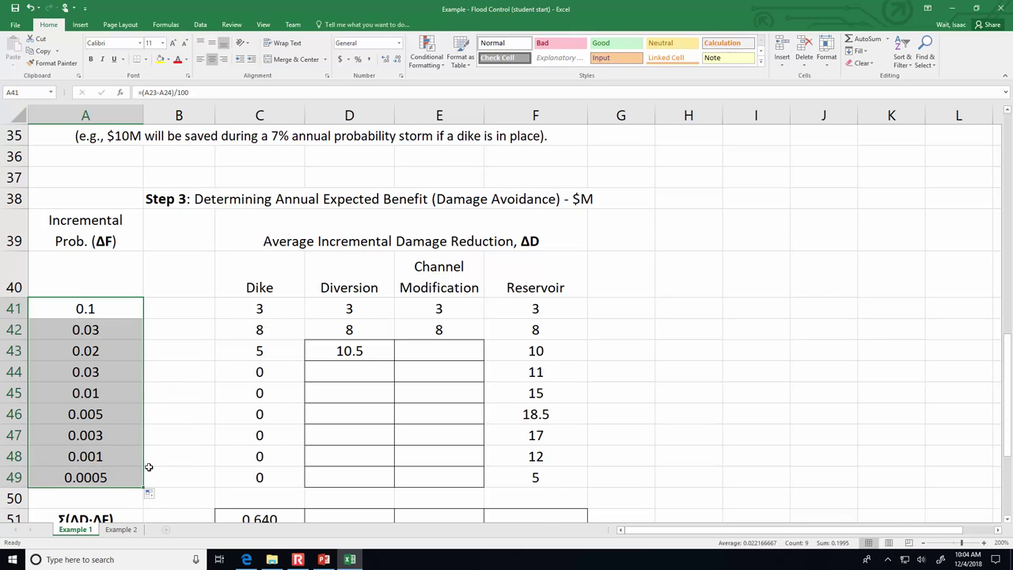
pyautogui.scroll(3, 148, 467)
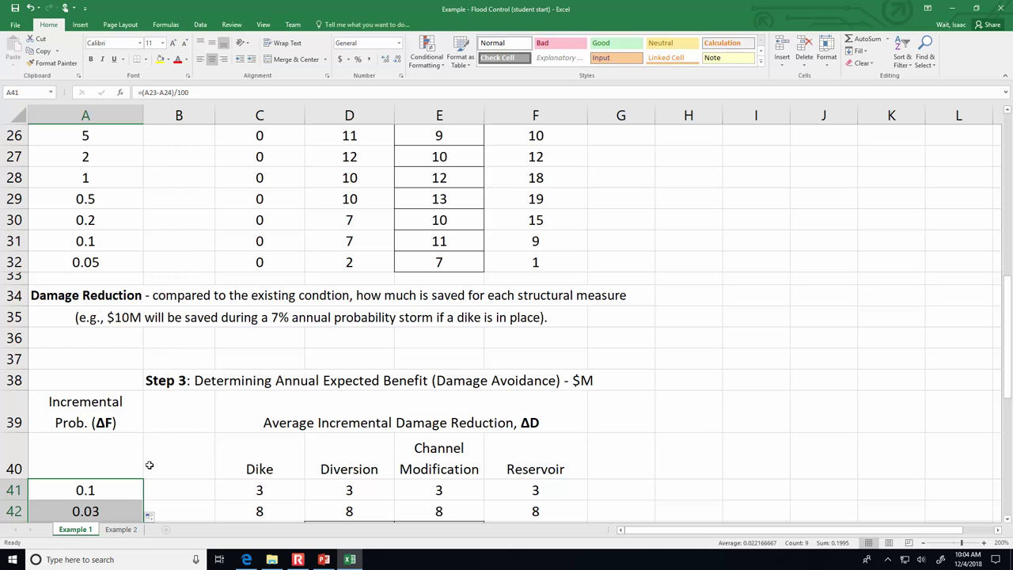
pyautogui.scroll(-4, 148, 465)
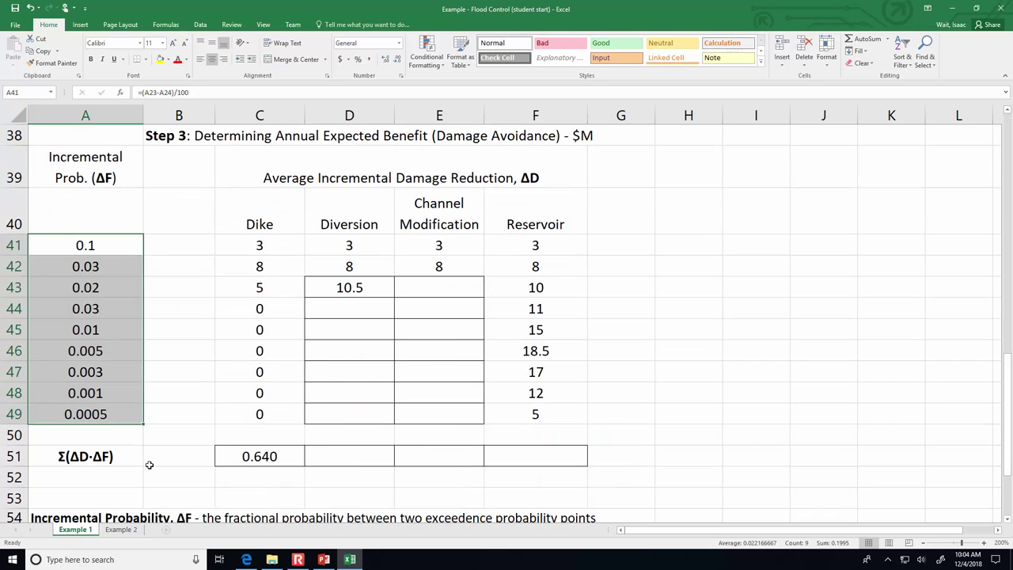
# - Enter the formula =(C24+C23)/2 in C41 for the Dike's first average incremental damage reduction
pyautogui.scroll(2, 149, 465)
pyautogui.scroll(1, 148, 465)
pyautogui.click(246, 366)
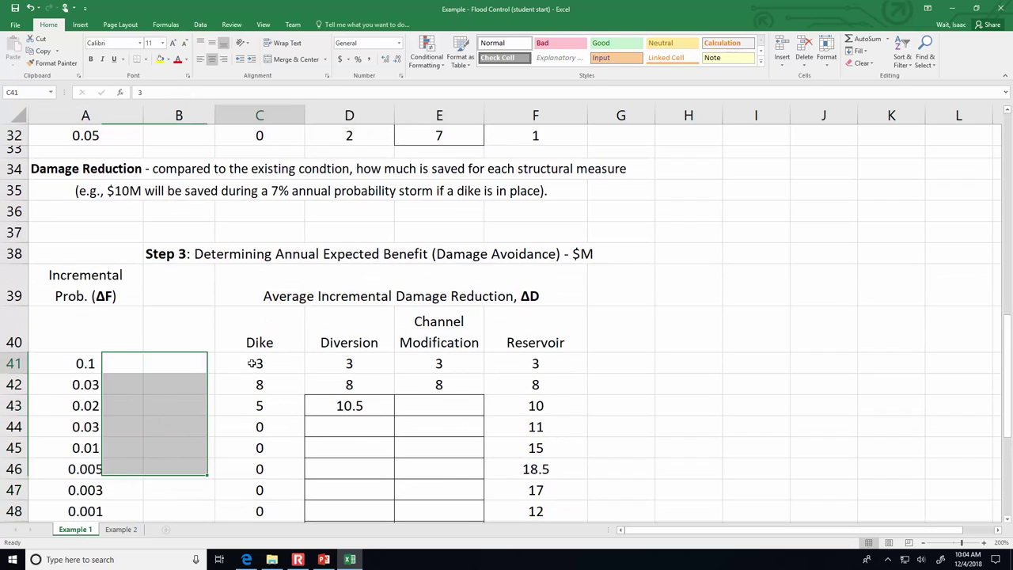
pyautogui.scroll(5, 239, 389)
pyautogui.scroll(-2, 238, 392)
pyautogui.scroll(-2, 238, 391)
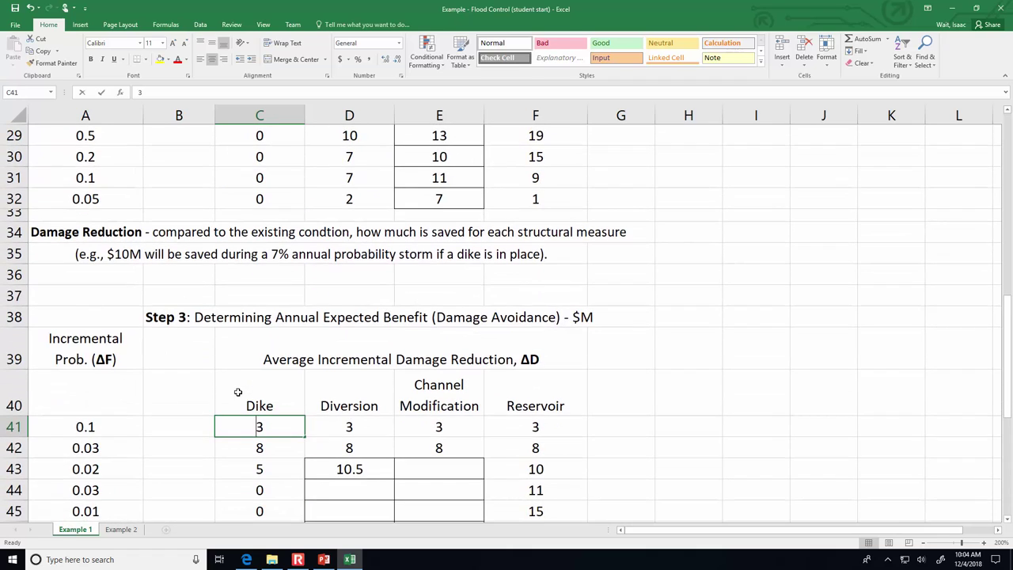
pyautogui.write('=')
pyautogui.scroll(3, 236, 392)
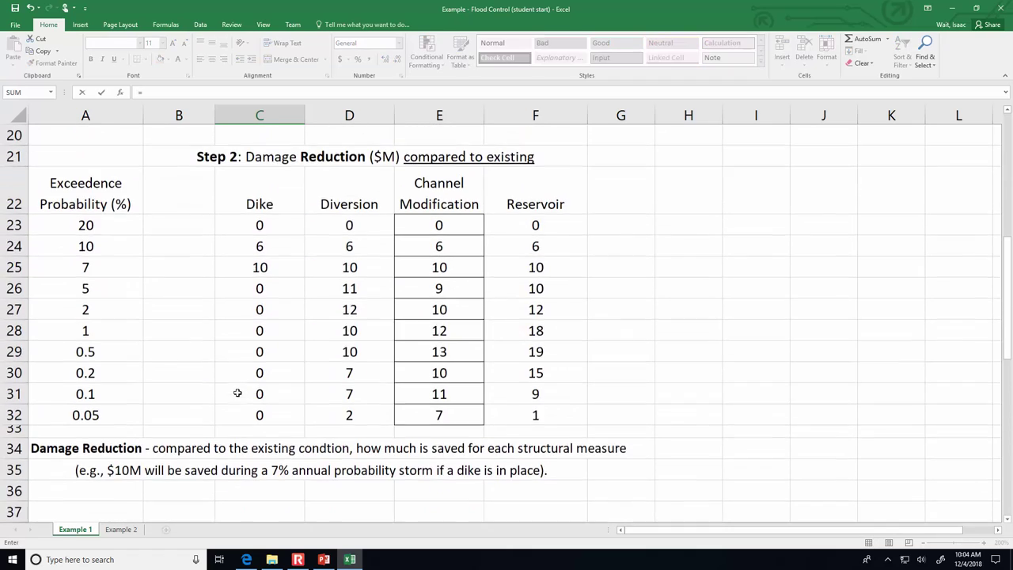
pyautogui.click(245, 249)
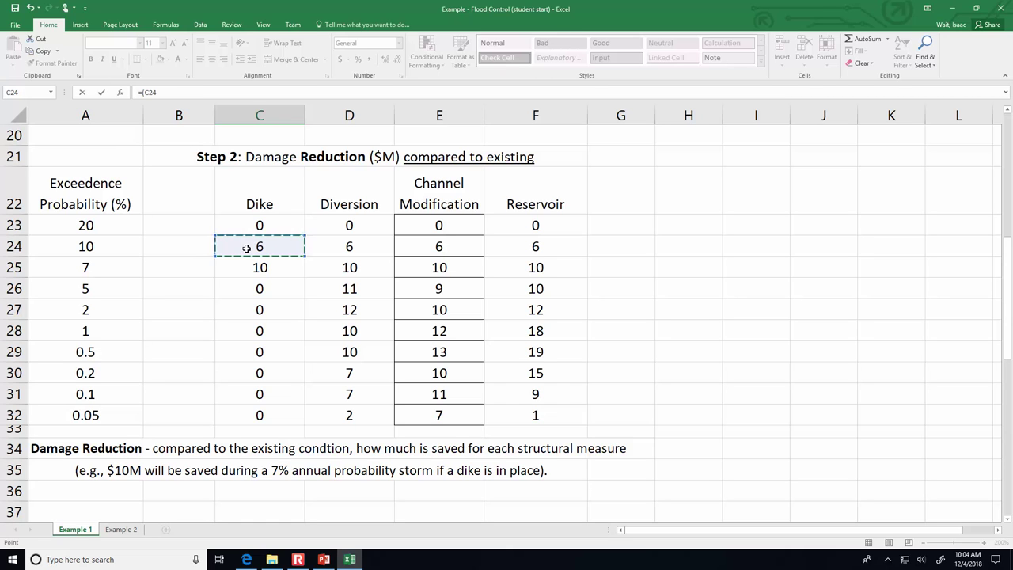
pyautogui.write('+')
pyautogui.click(260, 220)
pyautogui.write(')/2')
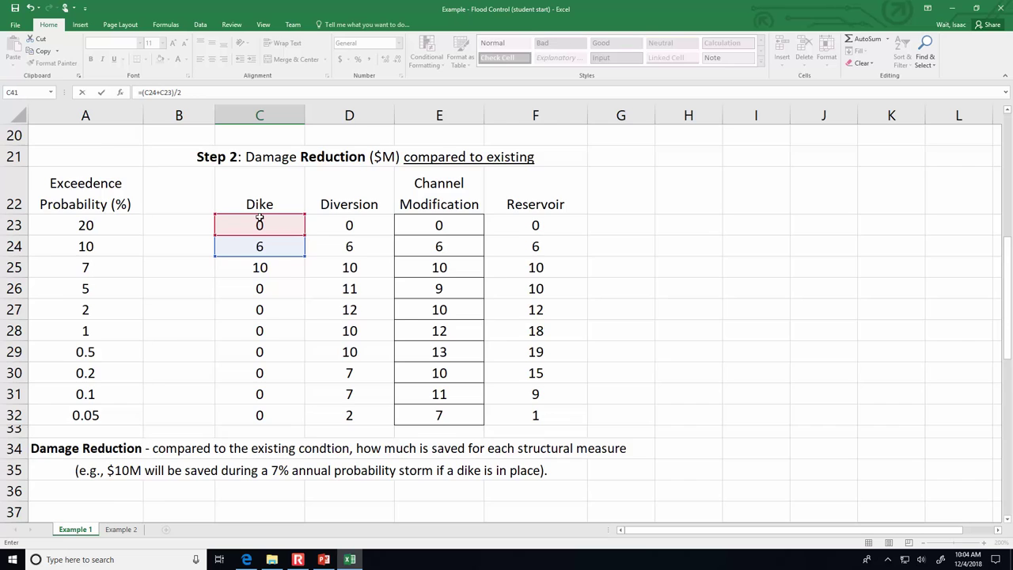
pyautogui.press('Return')
# - Fill the average incremental damage reduction formula from C41 across all four options and down through F49
pyautogui.scroll(-2, 261, 437)
pyautogui.click(277, 364)
pyautogui.scroll(-1, 288, 387)
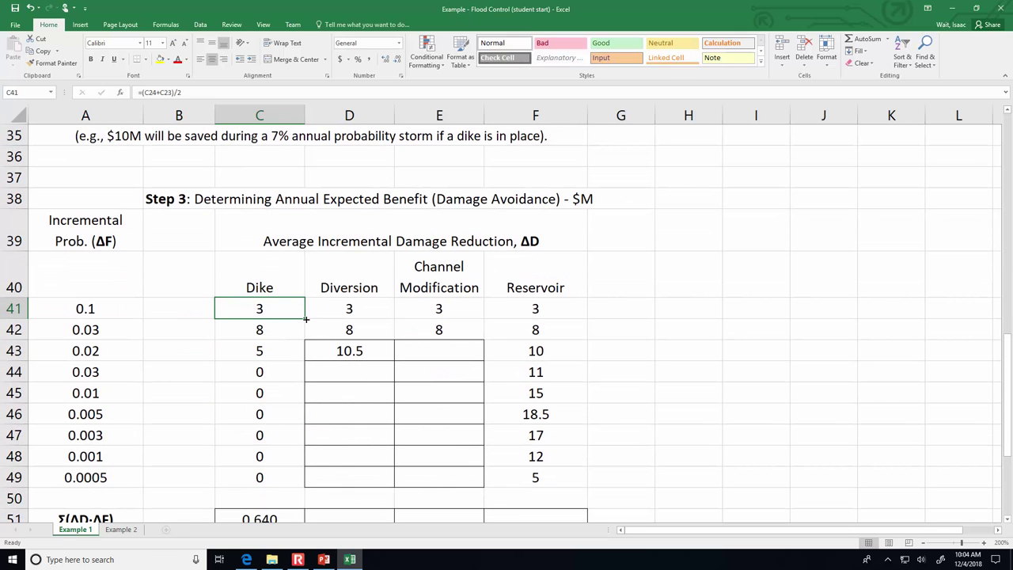
pyautogui.moveTo(306, 319)
pyautogui.mouseDown()
pyautogui.moveTo(525, 332)
pyautogui.moveTo(556, 322)
pyautogui.moveTo(590, 337)
pyautogui.moveTo(586, 484)
pyautogui.mouseUp()
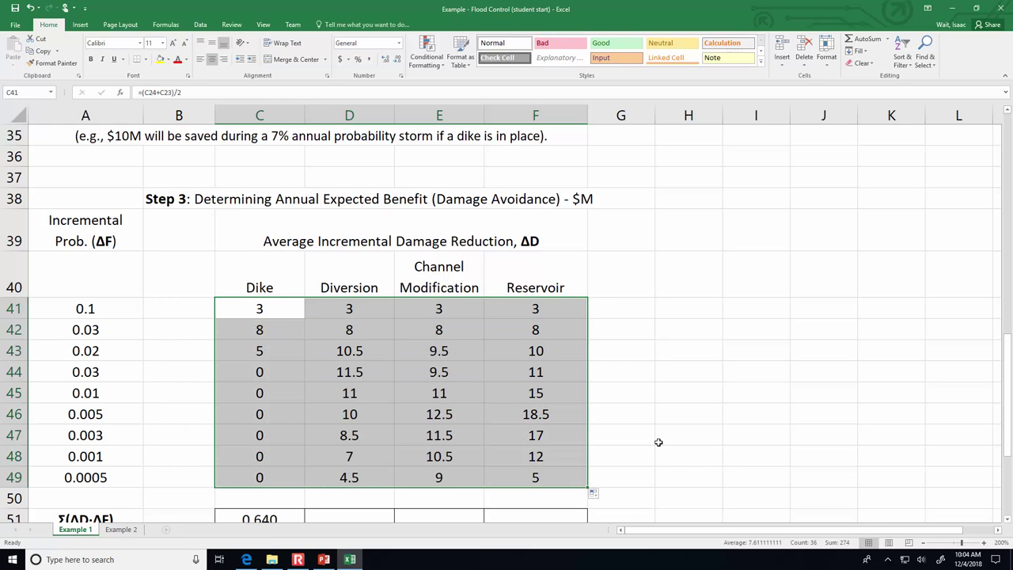
pyautogui.click(658, 442)
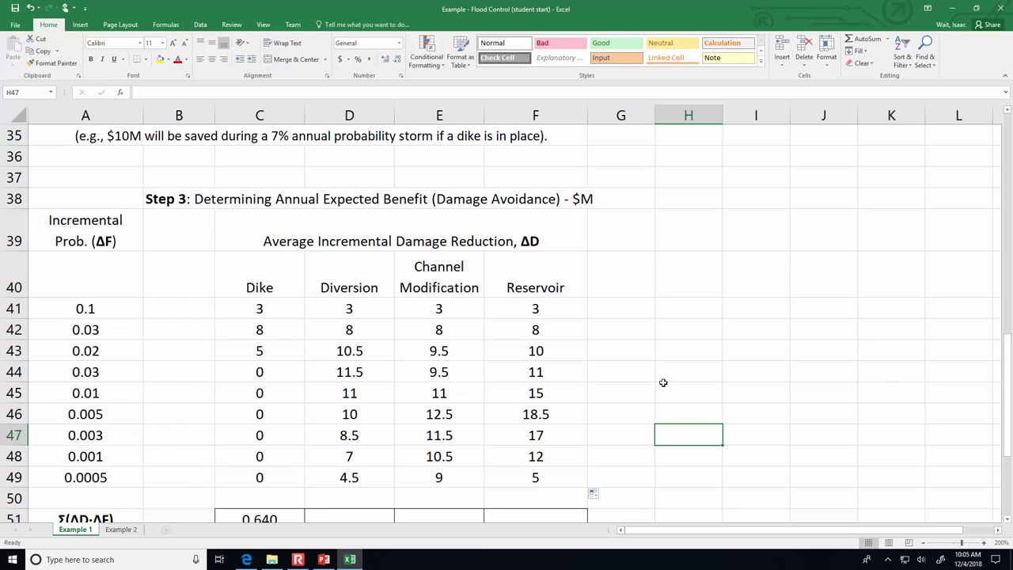
pyautogui.click(297, 559)
pyautogui.click(166, 149)
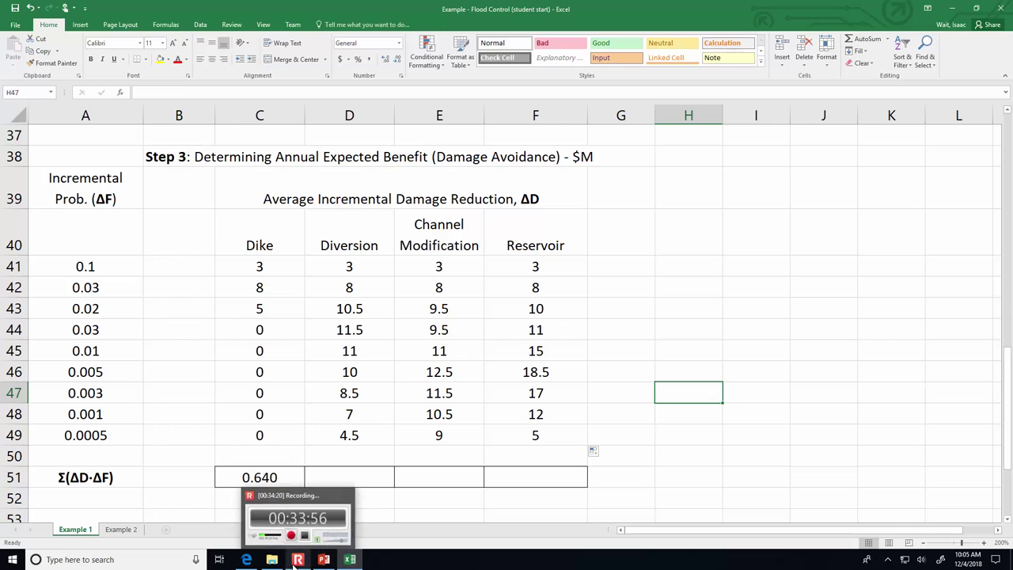
pyautogui.click(298, 559)
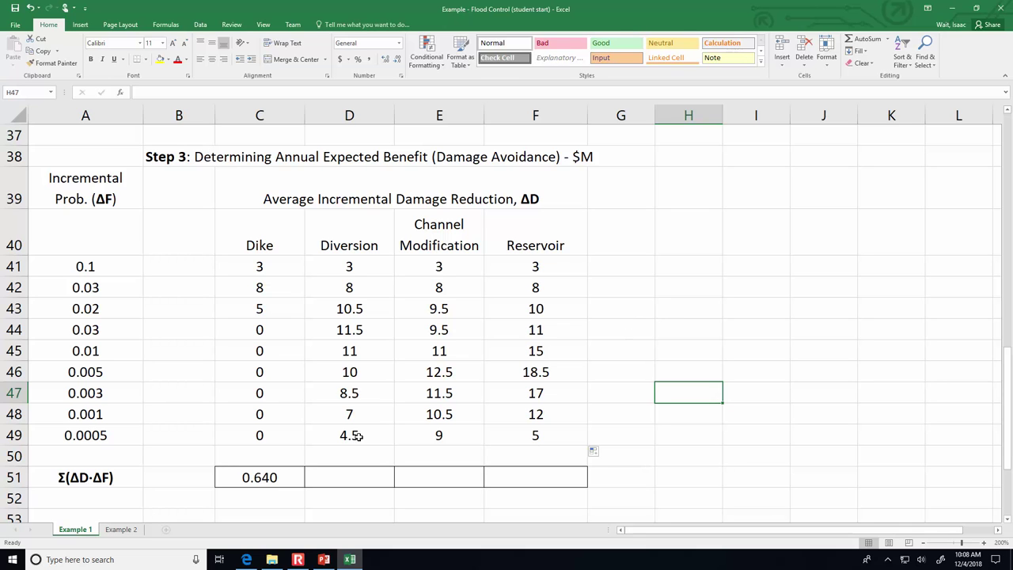
# - Start the Dike's expected benefit formula in C51, replacing its content with =(C41*A41+C42*A42+C43*A43+
pyautogui.click(281, 479)
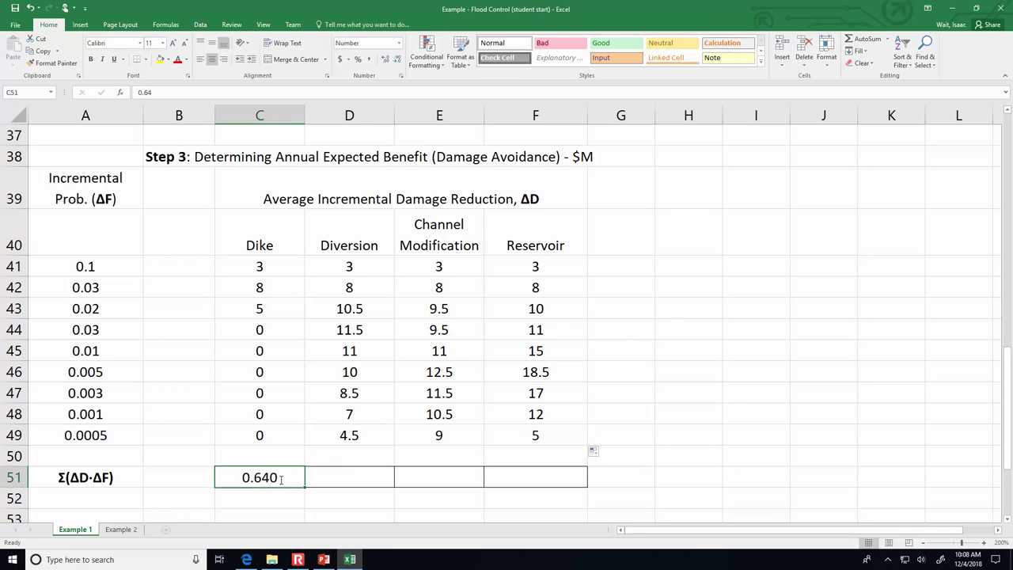
pyautogui.write('=(')
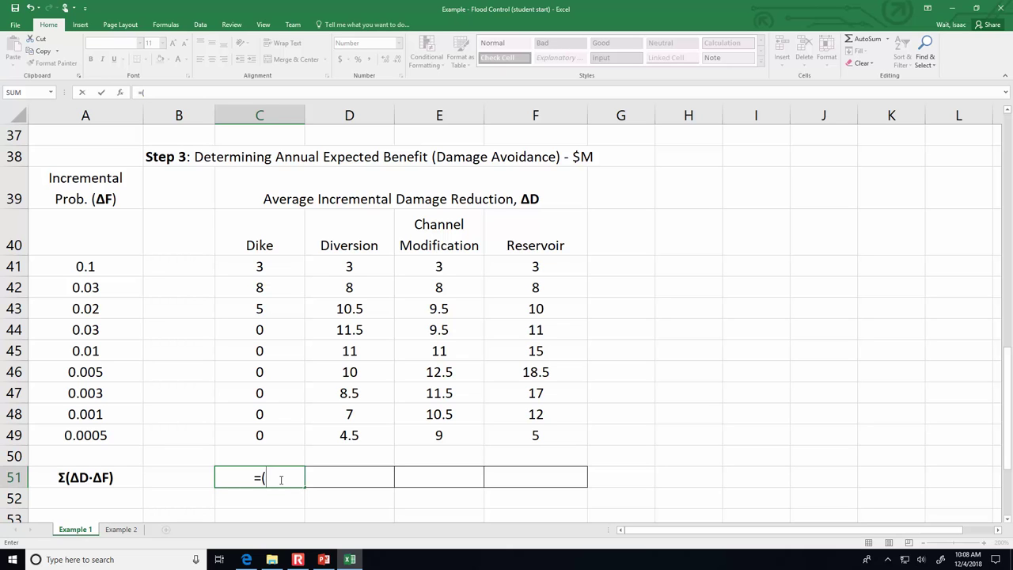
pyautogui.click(281, 265)
pyautogui.write('*')
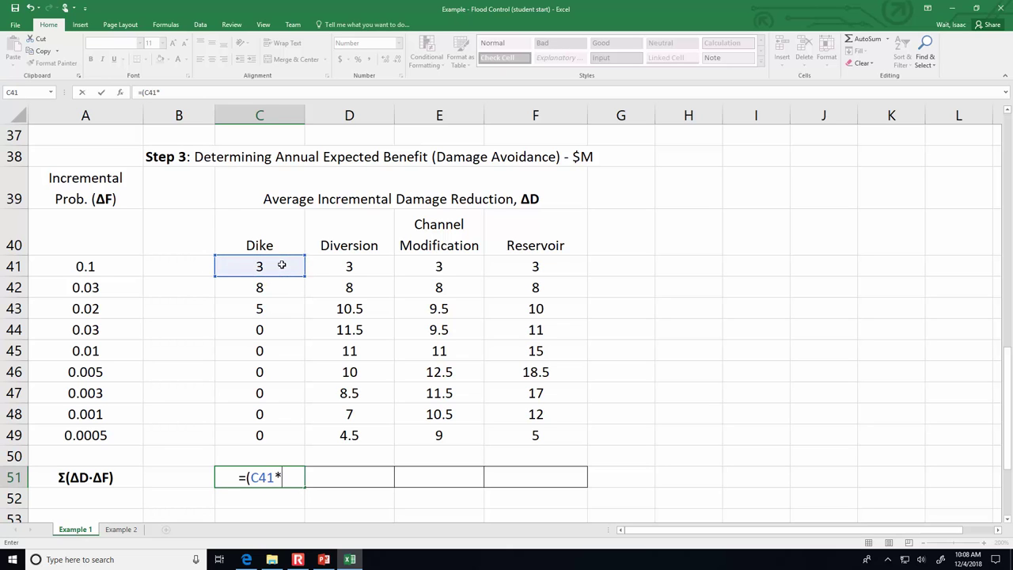
pyautogui.click(96, 269)
pyautogui.write('+')
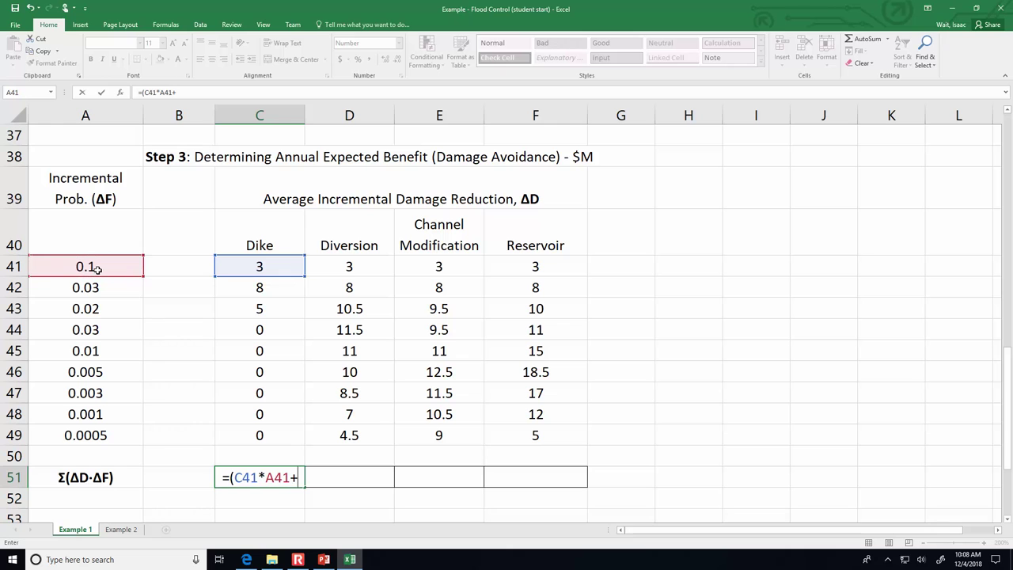
pyautogui.click(248, 286)
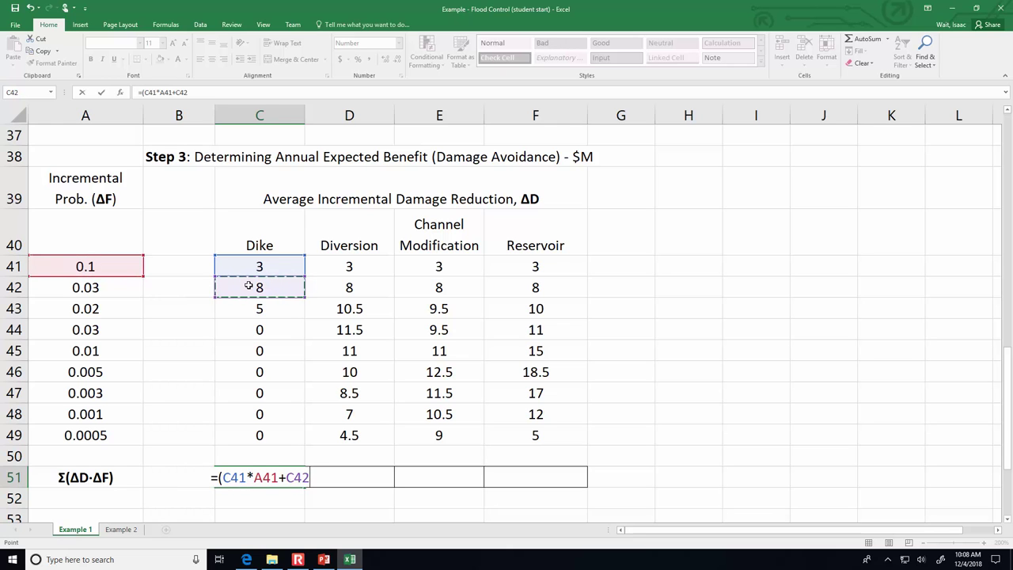
pyautogui.write('*')
pyautogui.click(122, 292)
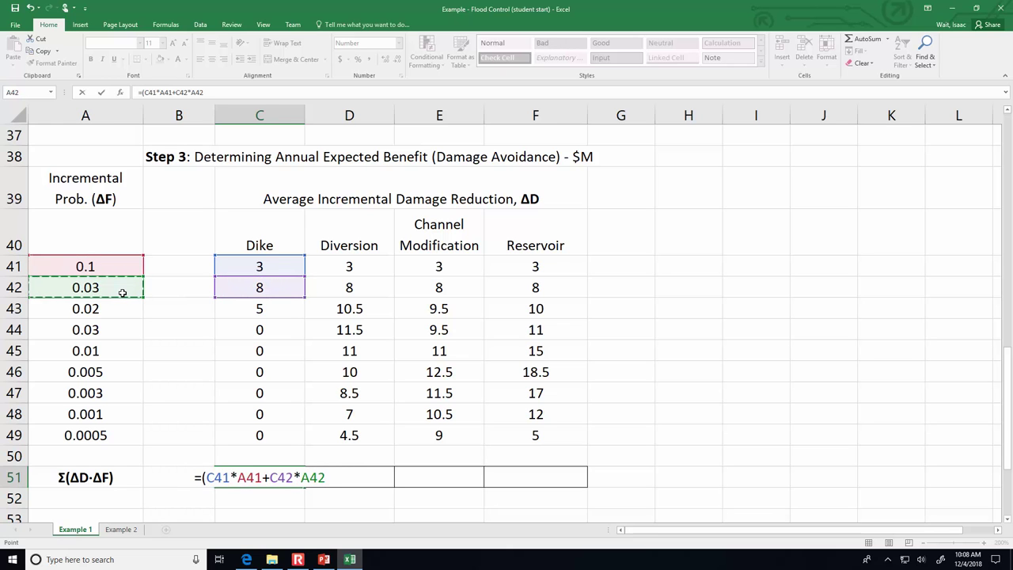
pyautogui.write('+')
pyautogui.click(278, 322)
pyautogui.click(269, 311)
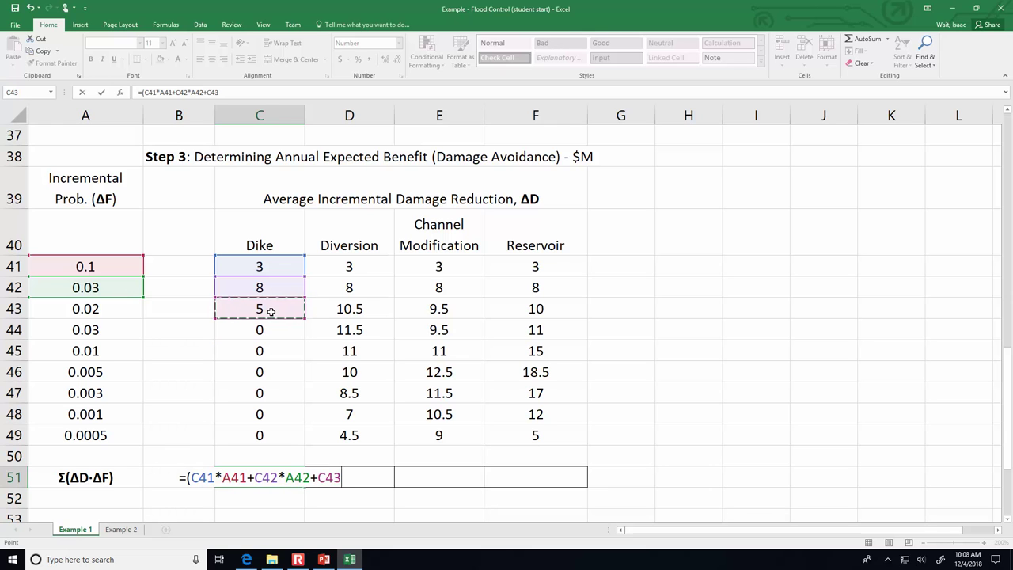
pyautogui.write('*')
pyautogui.click(111, 315)
pyautogui.write('+')
# - Extend the unfinished C51 formula with the products C44*A44+C45*A45+C46*A46+
pyautogui.click(226, 329)
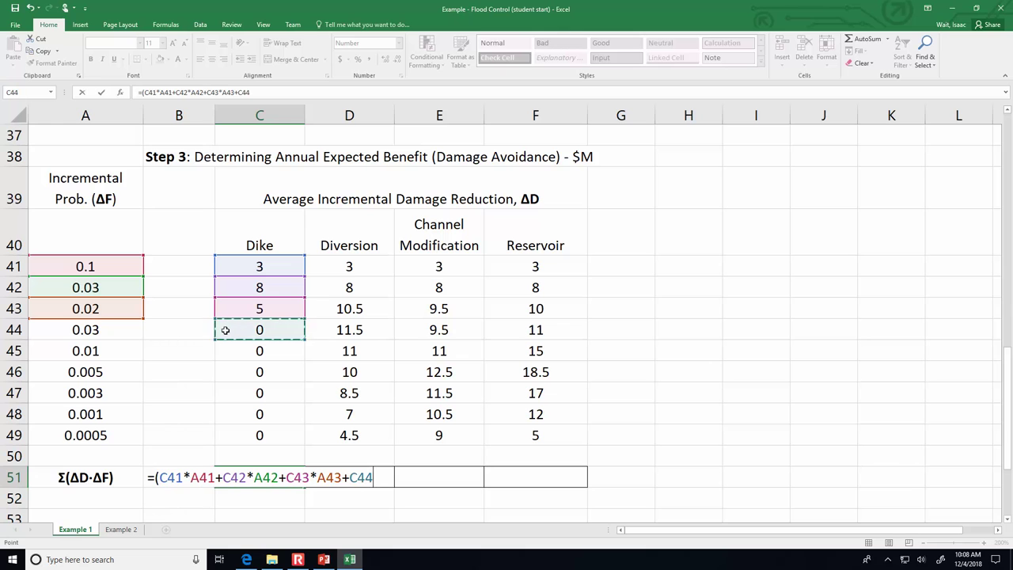
pyautogui.write('*')
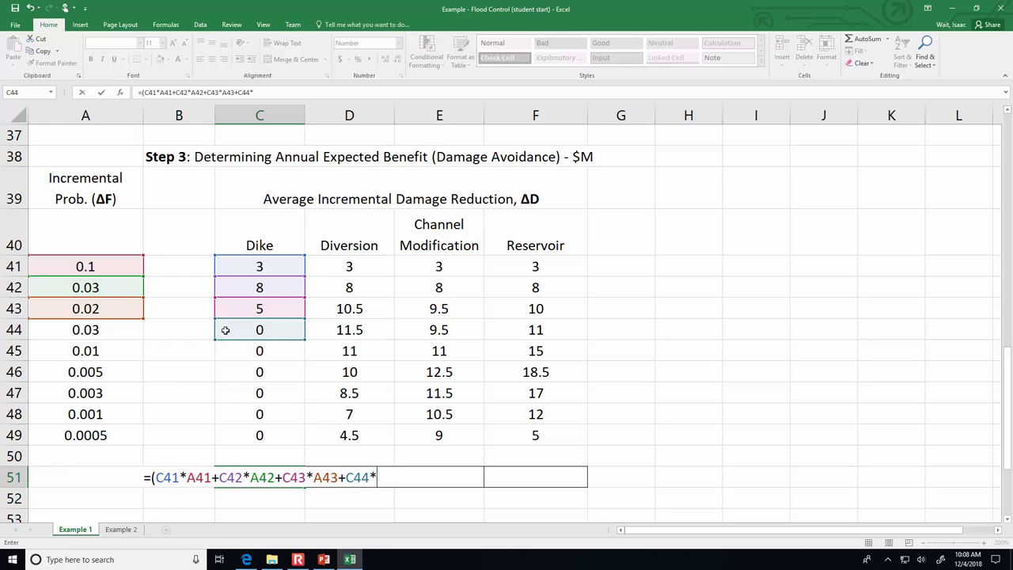
pyautogui.click(131, 332)
pyautogui.write('+')
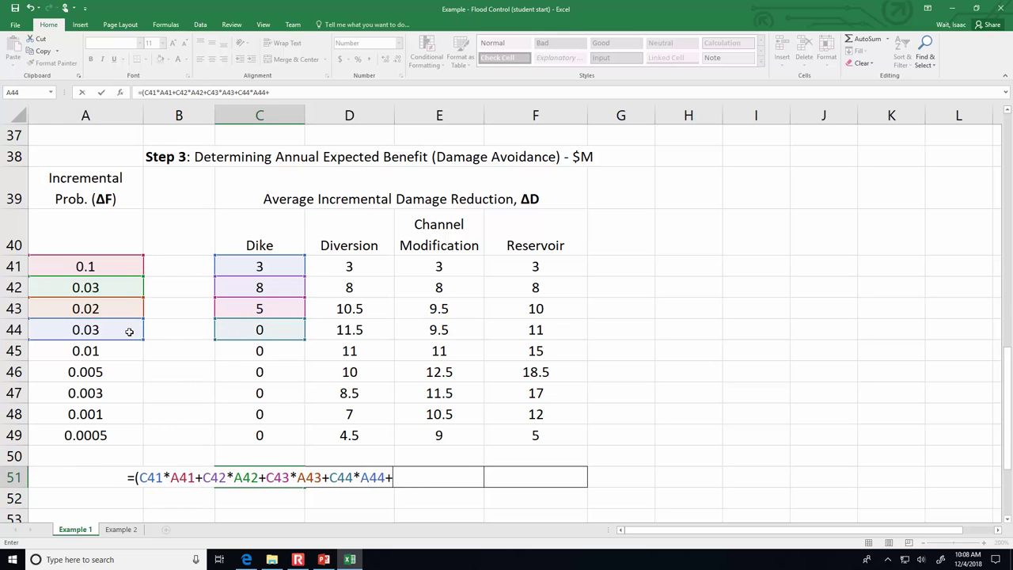
pyautogui.click(239, 352)
pyautogui.write('*')
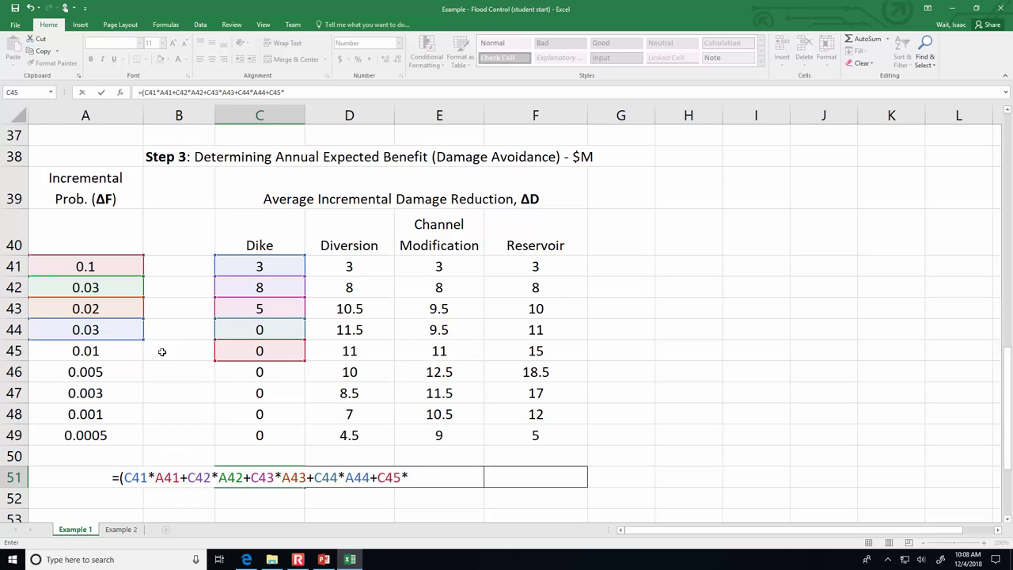
pyautogui.click(109, 352)
pyautogui.write('+')
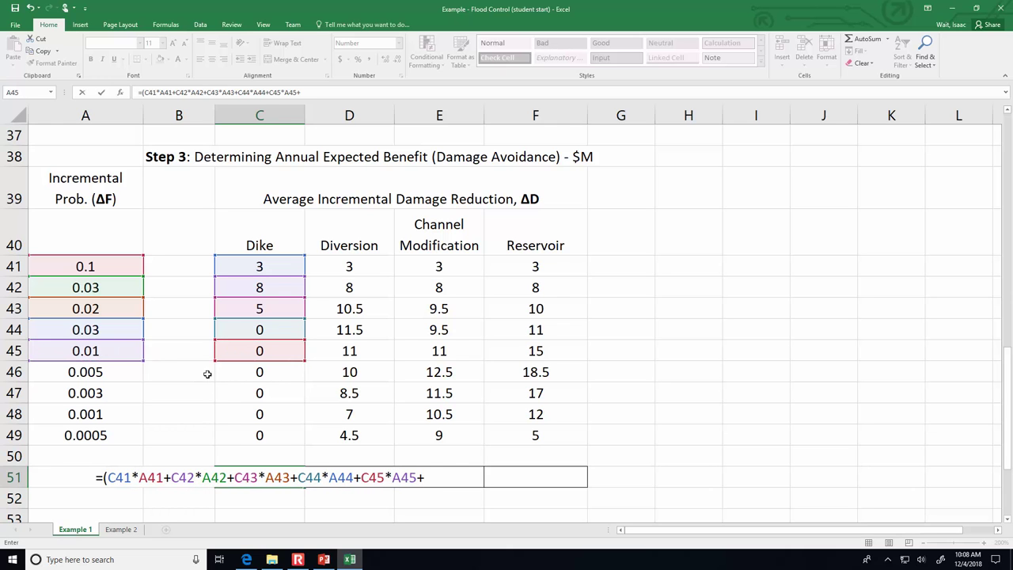
pyautogui.click(222, 373)
pyautogui.write('*')
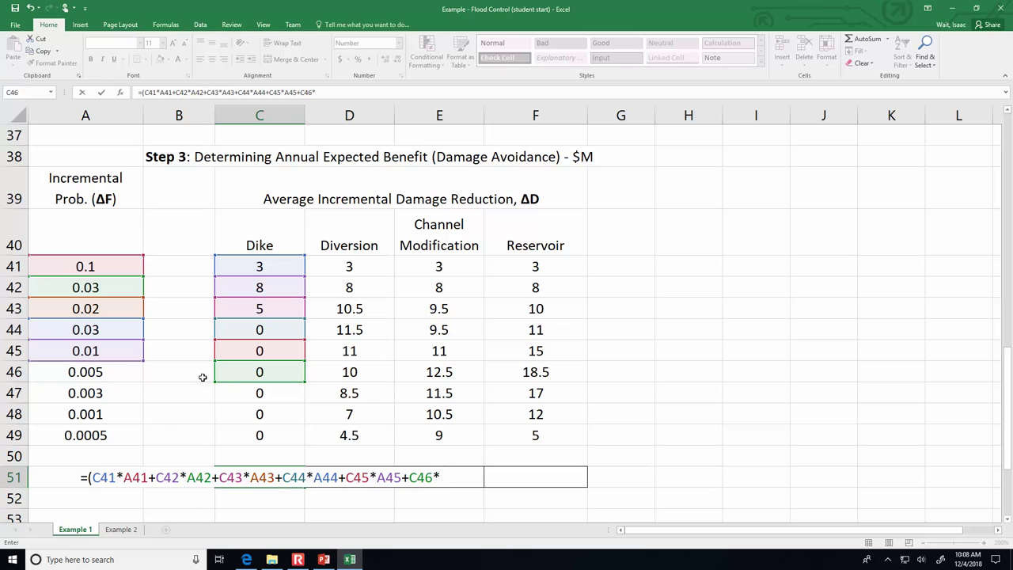
pyautogui.click(108, 376)
pyautogui.write('+')
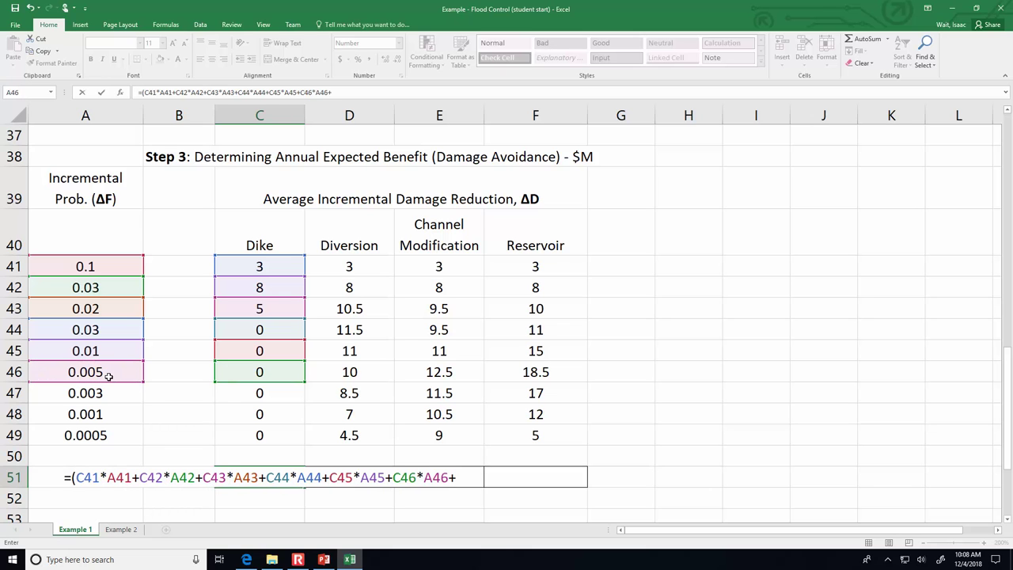
# - Add the last three products, C47*A47+C48*A48+C49*A49, to the C51 formula
pyautogui.click(225, 393)
pyautogui.write('*')
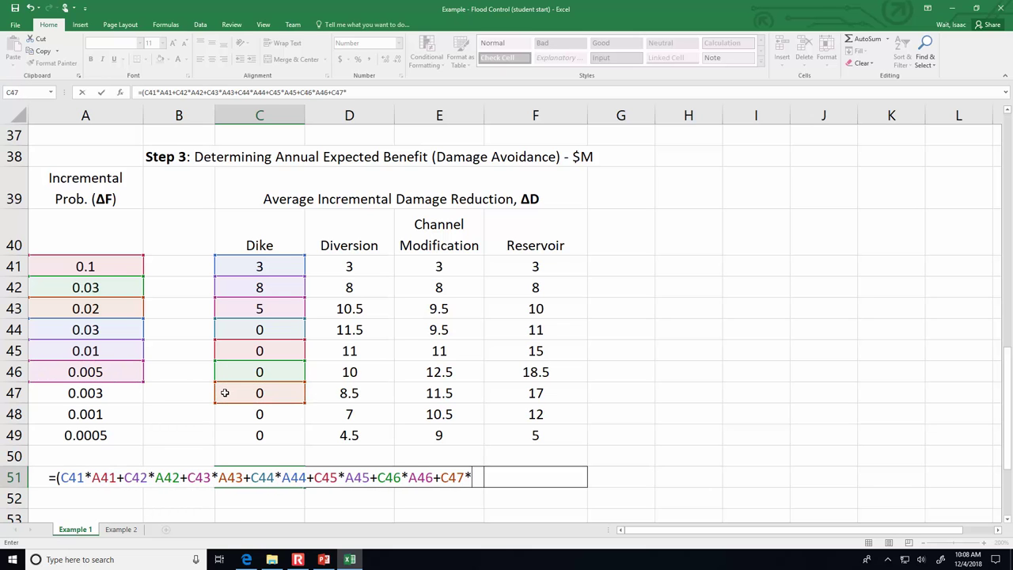
pyautogui.click(103, 393)
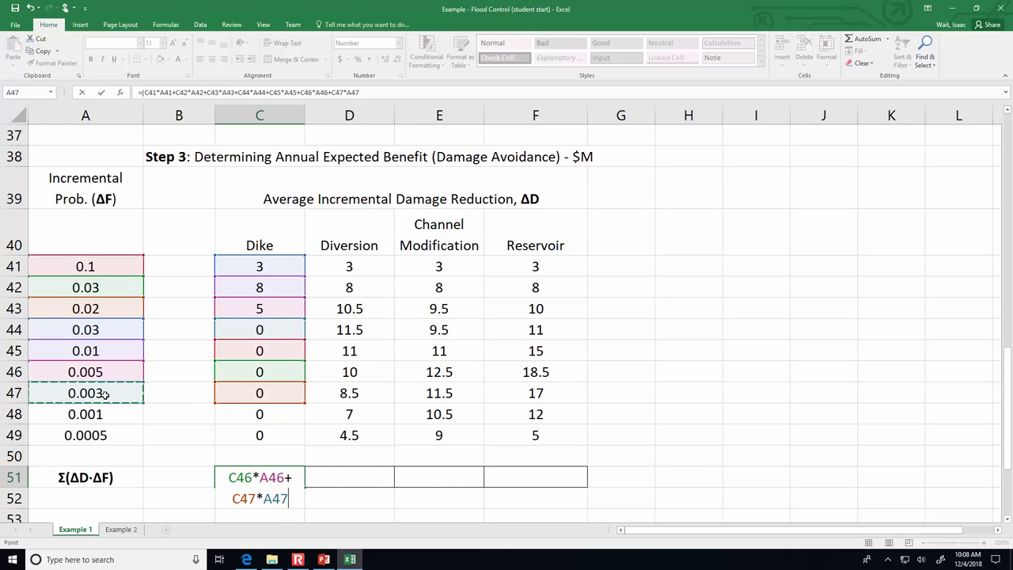
pyautogui.write('+')
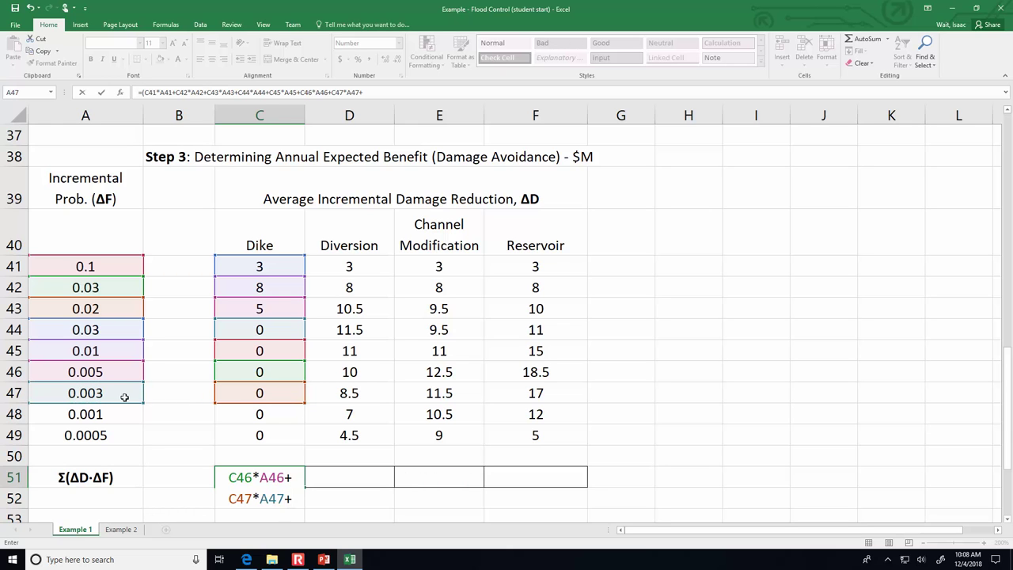
pyautogui.click(243, 413)
pyautogui.write('*')
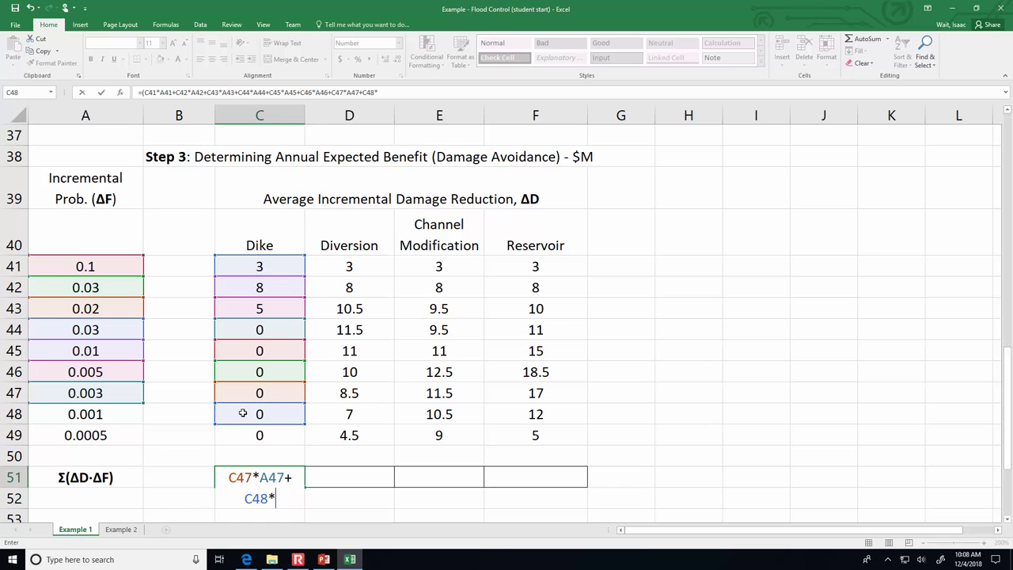
pyautogui.click(90, 414)
pyautogui.write('+')
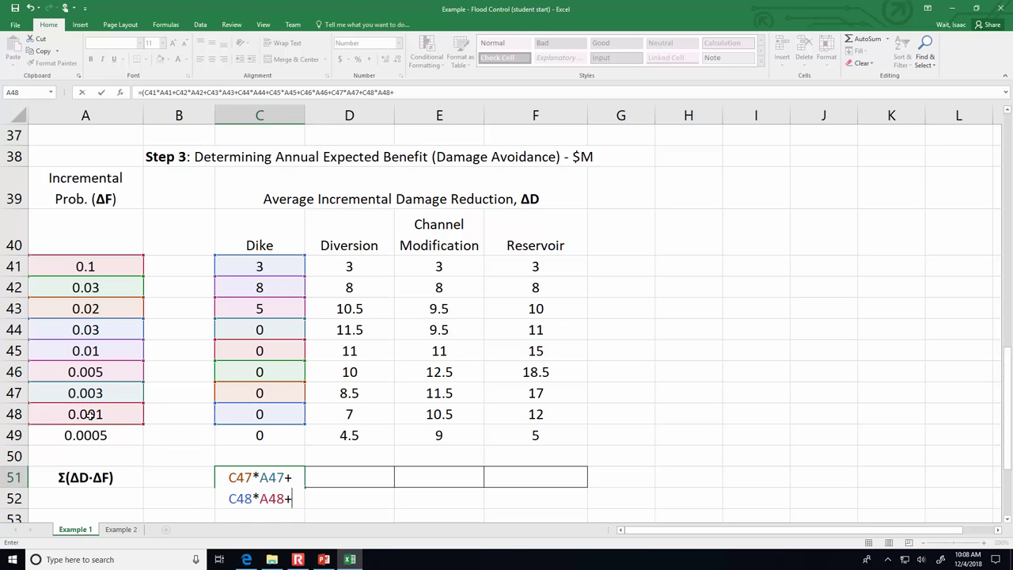
pyautogui.click(230, 440)
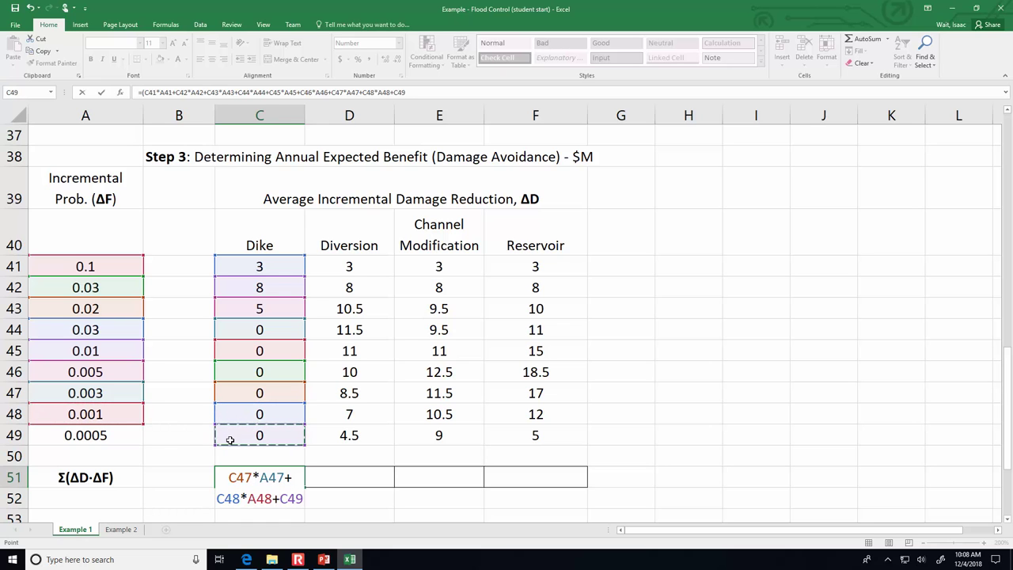
pyautogui.write('*')
pyautogui.click(113, 436)
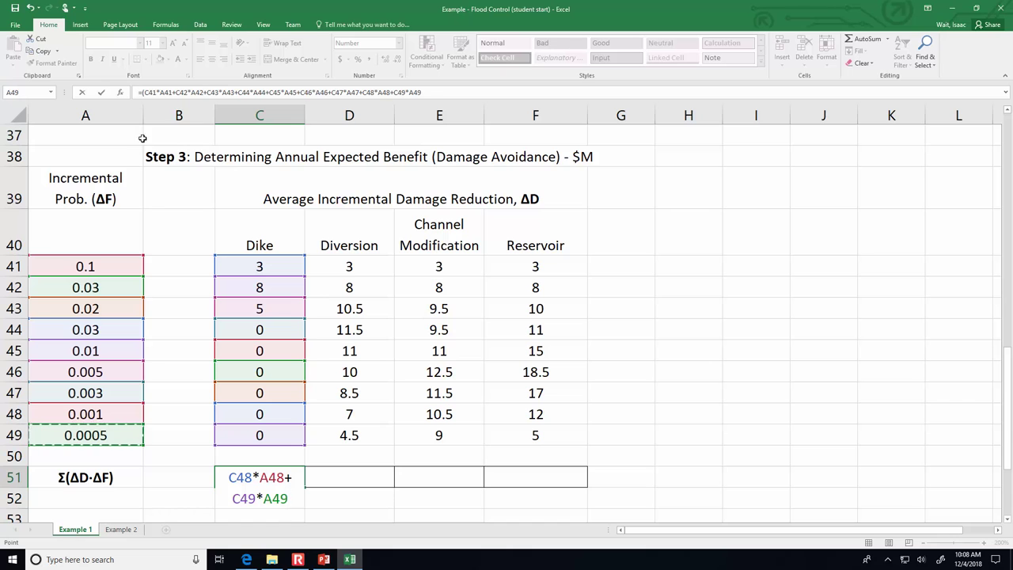
# - Make the references A41 through A49 in the C51 formula absolute ($A$41 to $A$49), close the parenthesis and enter the formula
pyautogui.click(164, 92)
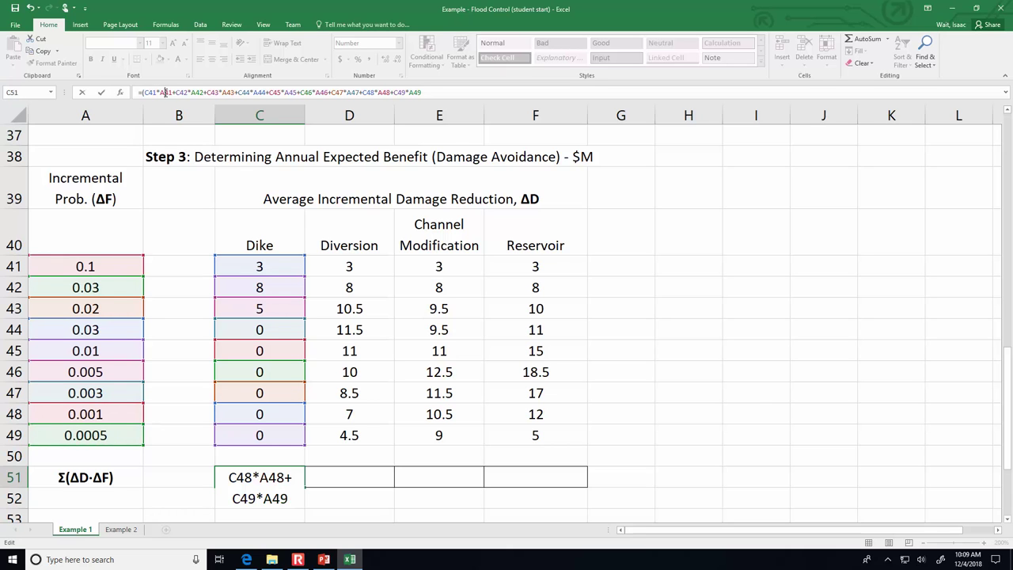
pyautogui.press('F4')
pyautogui.click(209, 92)
pyautogui.press('F4')
pyautogui.click(241, 92)
pyautogui.press('F4')
pyautogui.click(283, 91)
pyautogui.press('F4')
pyautogui.click(326, 91)
pyautogui.press('F4')
pyautogui.click(369, 92)
pyautogui.press('F4')
pyautogui.click(398, 92)
pyautogui.press('F4')
pyautogui.click(438, 92)
pyautogui.press('F4')
pyautogui.click(477, 92)
pyautogui.press('F4')
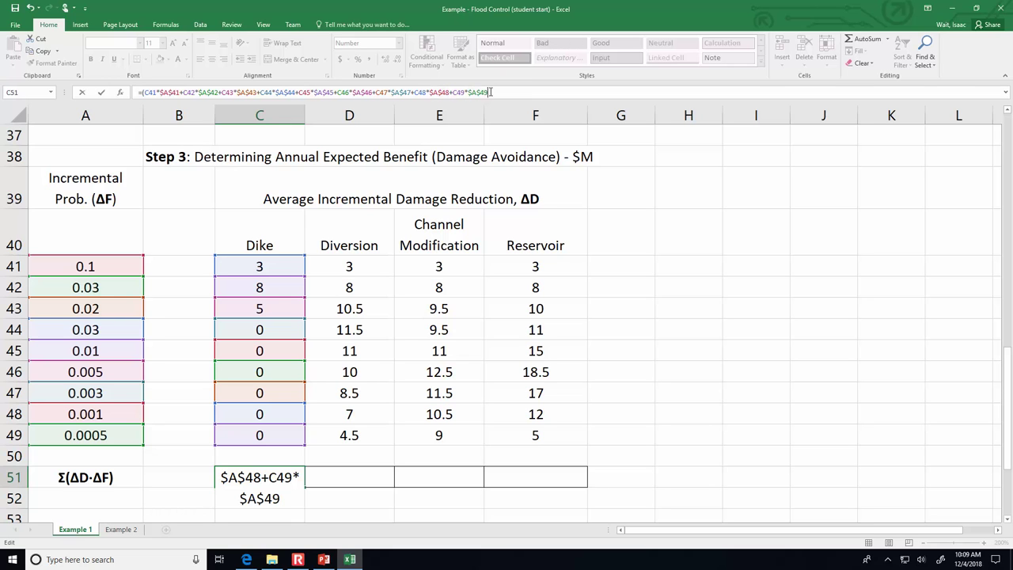
pyautogui.write(')')
pyautogui.press('Return')
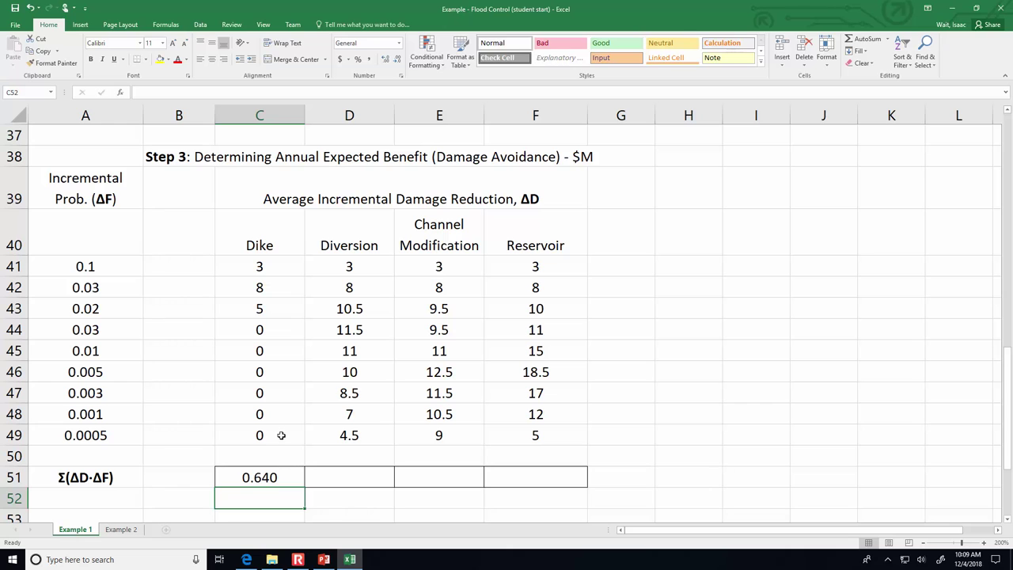
# - Fill the C51 formula across through F51 for the other options and make the Reservoir's result in F51 bold
pyautogui.click(285, 476)
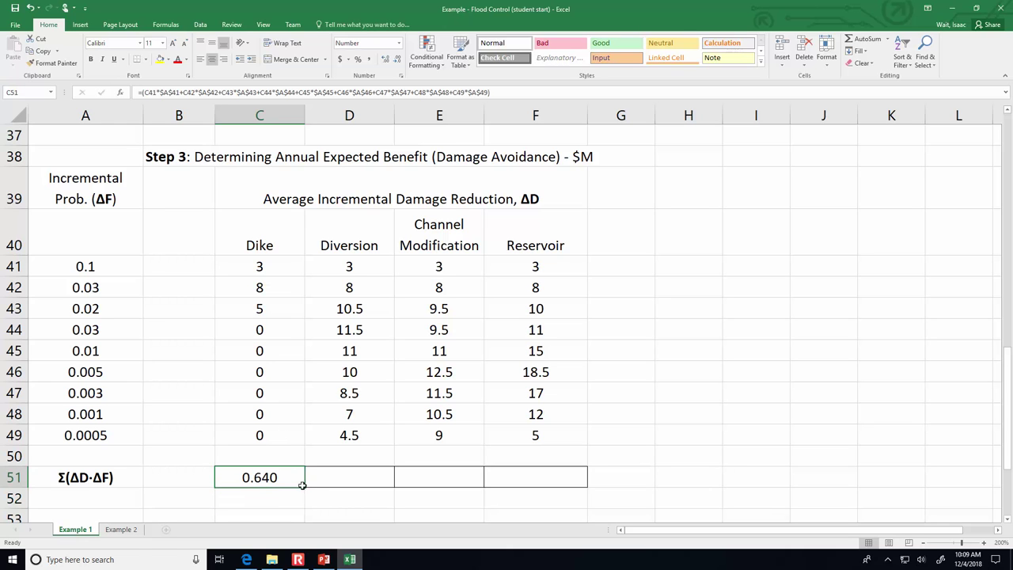
pyautogui.moveTo(302, 485); pyautogui.dragTo(552, 490)
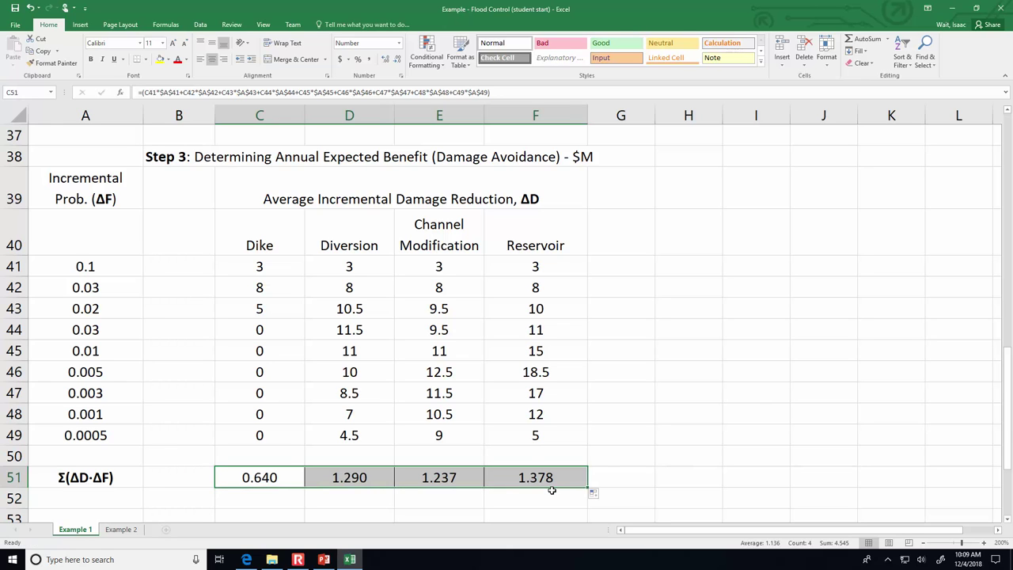
pyautogui.click(620, 450)
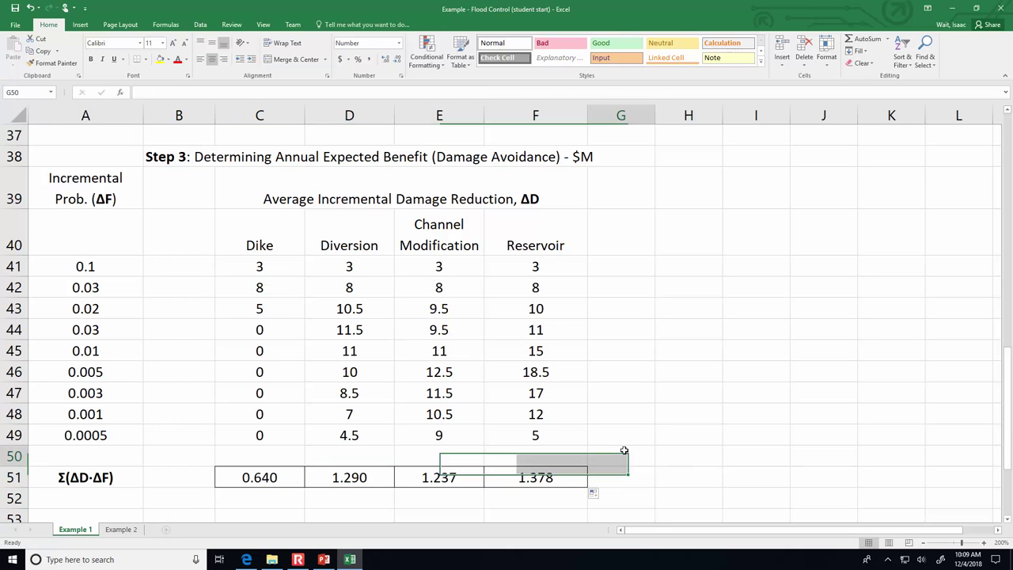
pyautogui.click(556, 475)
pyautogui.click(92, 59)
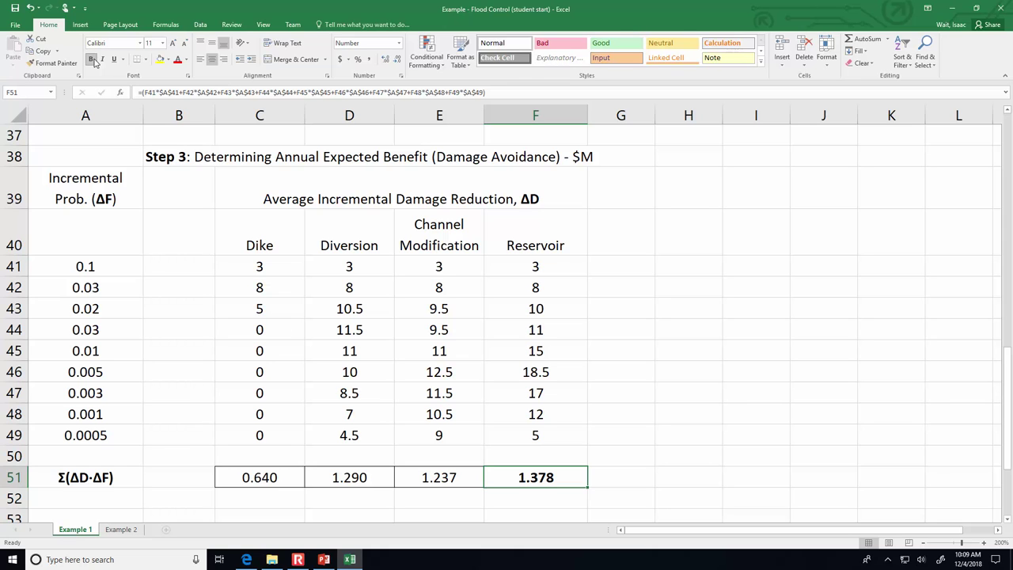
# - Enter the note "<- Building this reservoir will save 1.378 M per year in" in G51 beside the Reservoir's result
pyautogui.click(606, 482)
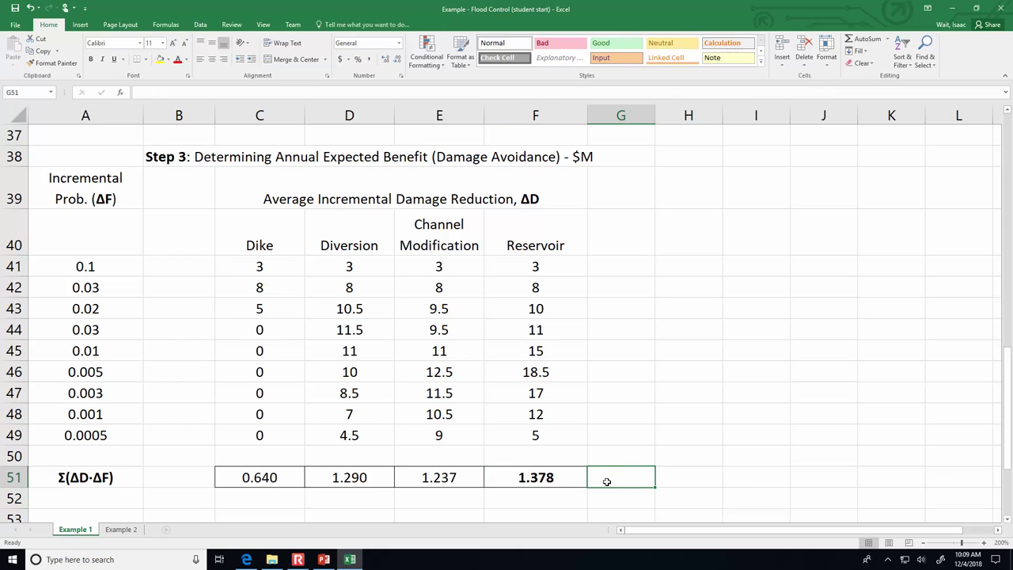
pyautogui.write('<- The')
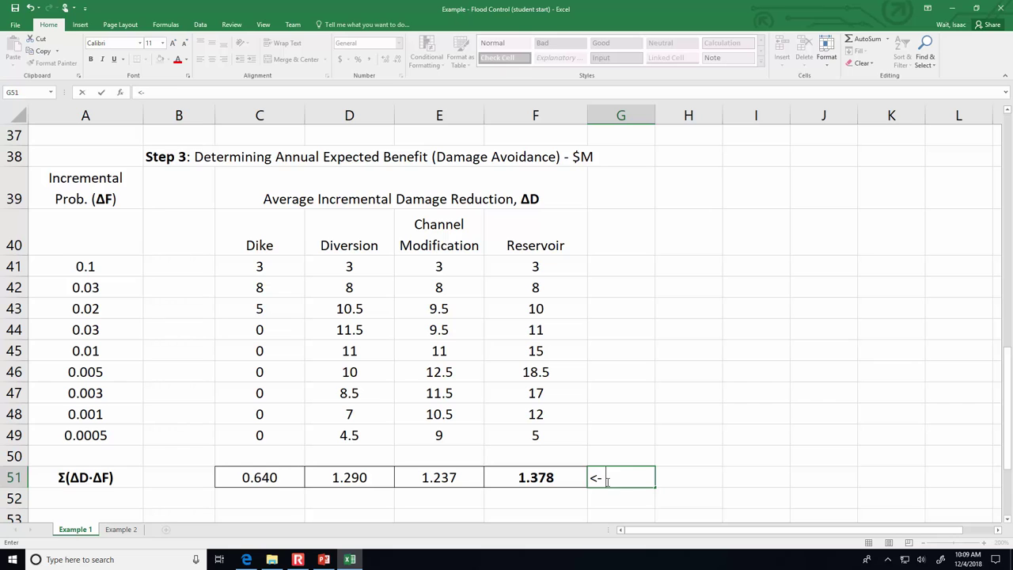
pyautogui.press('BackSpace')
pyautogui.press('BackSpace')
pyautogui.press('BackSpace')
pyautogui.press('BackSpace')
pyautogui.write('Building this res')
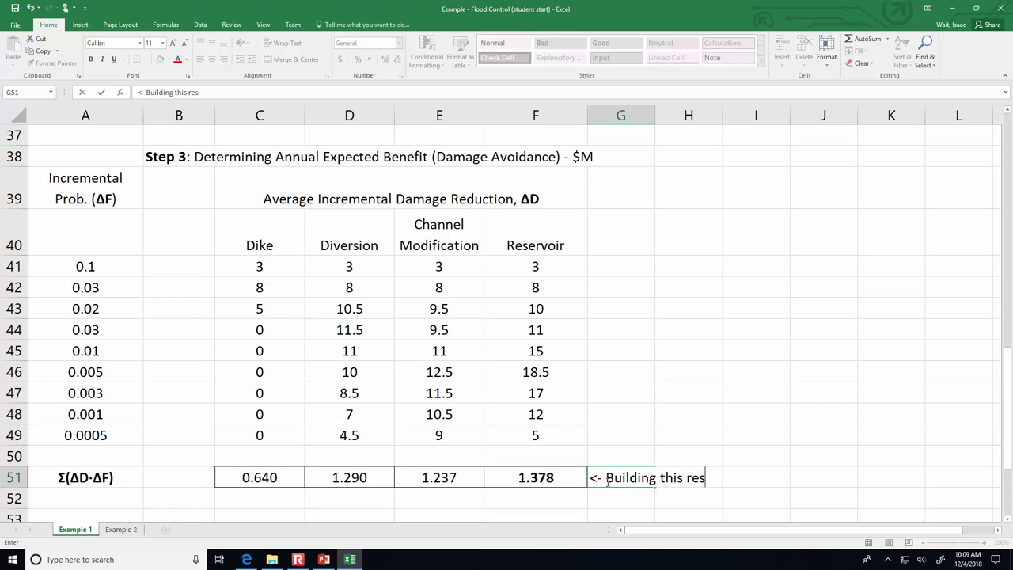
pyautogui.write('ervoir will sa')
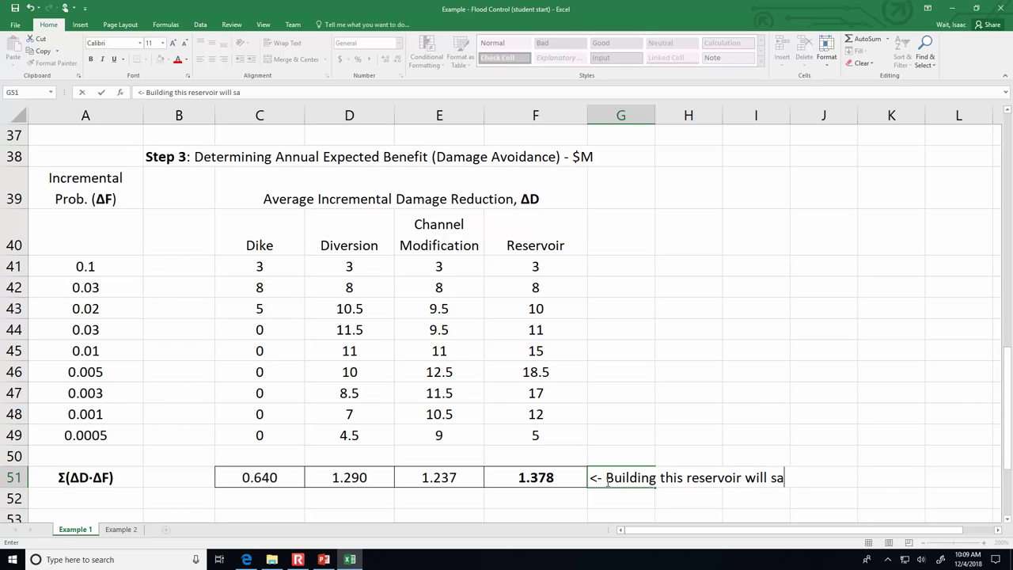
pyautogui.write('ve 1.378 M')
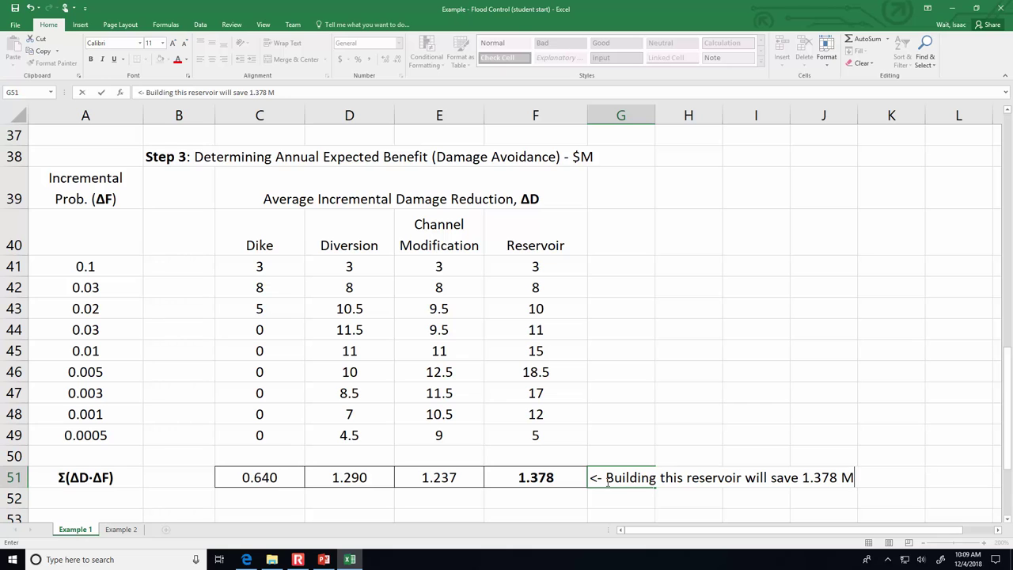
pyautogui.write(' per year in')
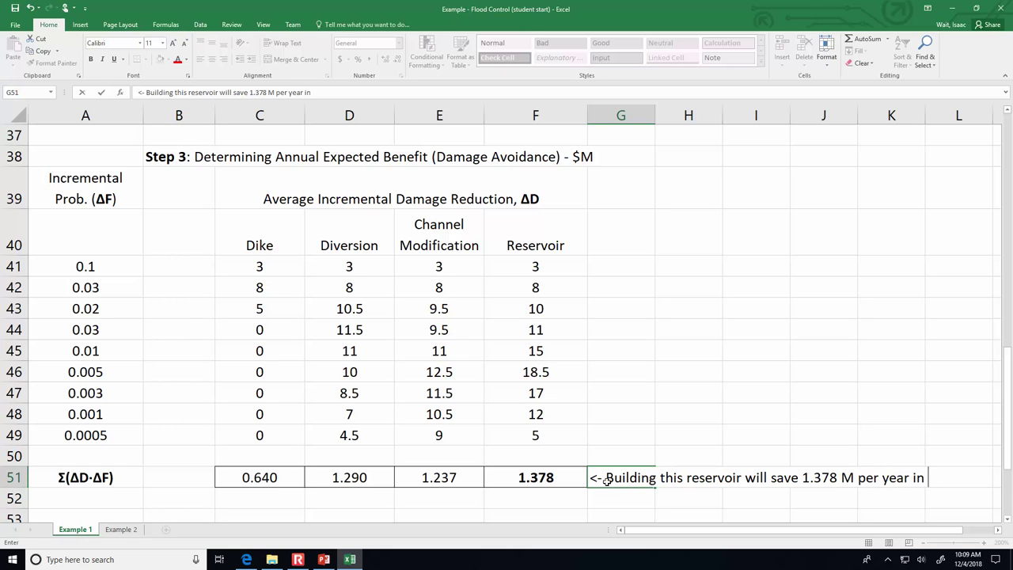
pyautogui.press('Return')
# - Continue the note in G52 with "flood damage." and insert a dollar sign before 1.378 in G51
pyautogui.write('f')
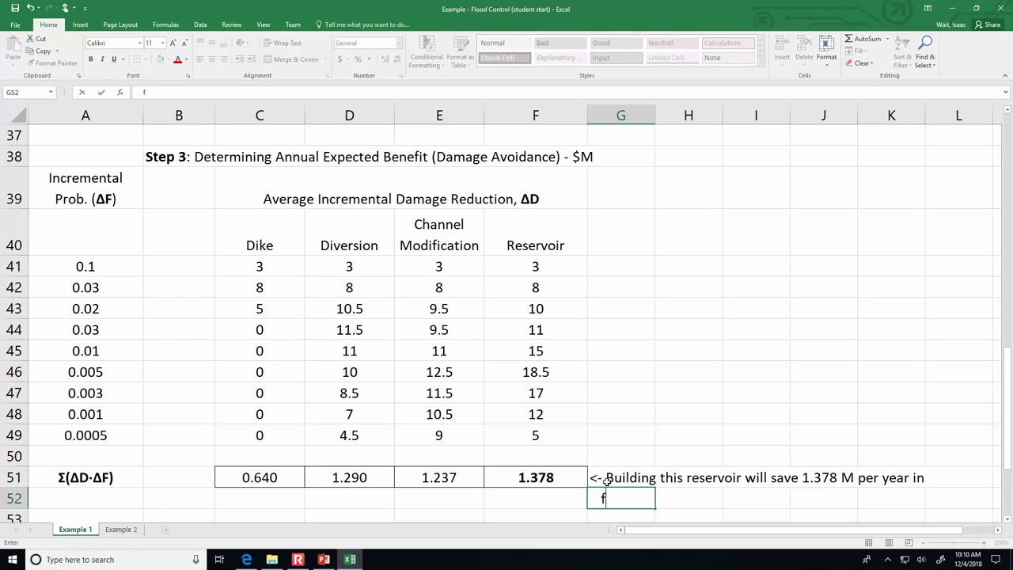
pyautogui.write('lood damage.')
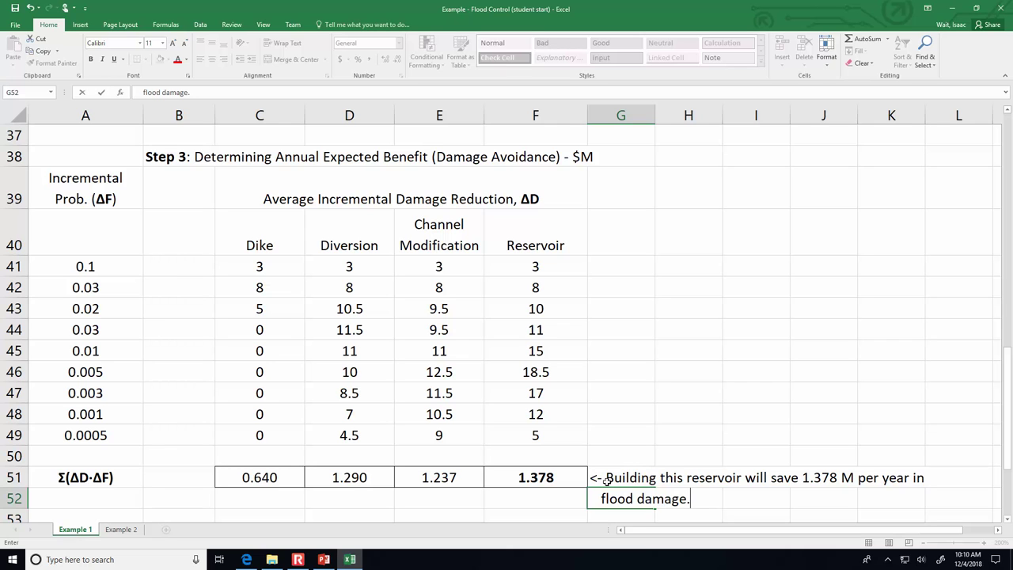
pyautogui.click(603, 478)
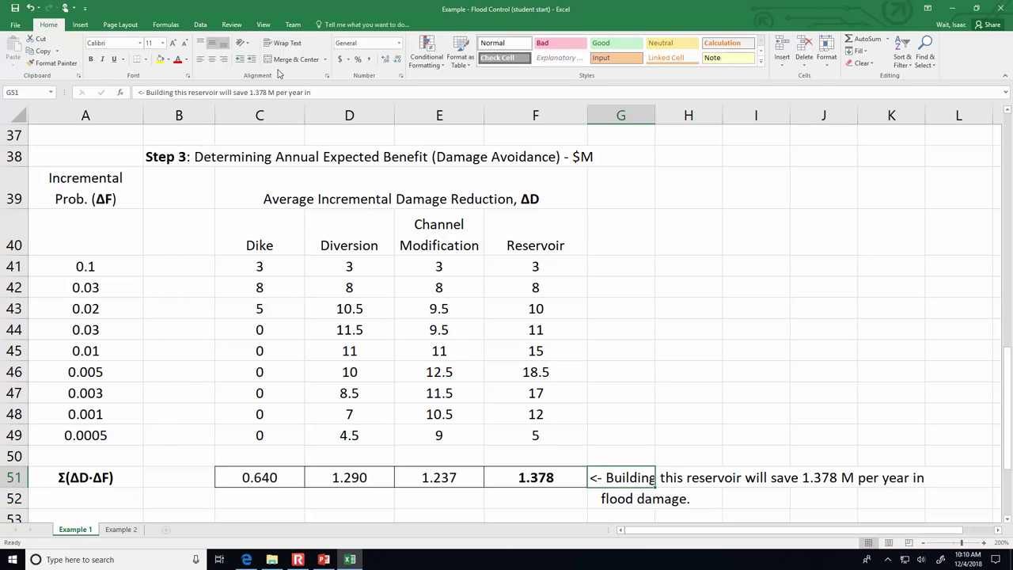
pyautogui.click(250, 92)
pyautogui.write('$')
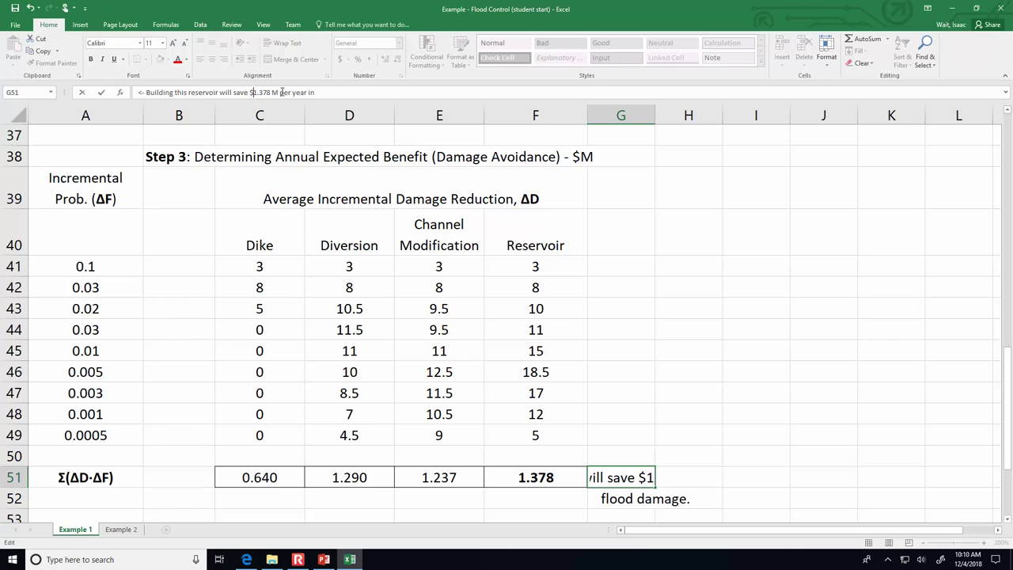
pyautogui.press('Return')
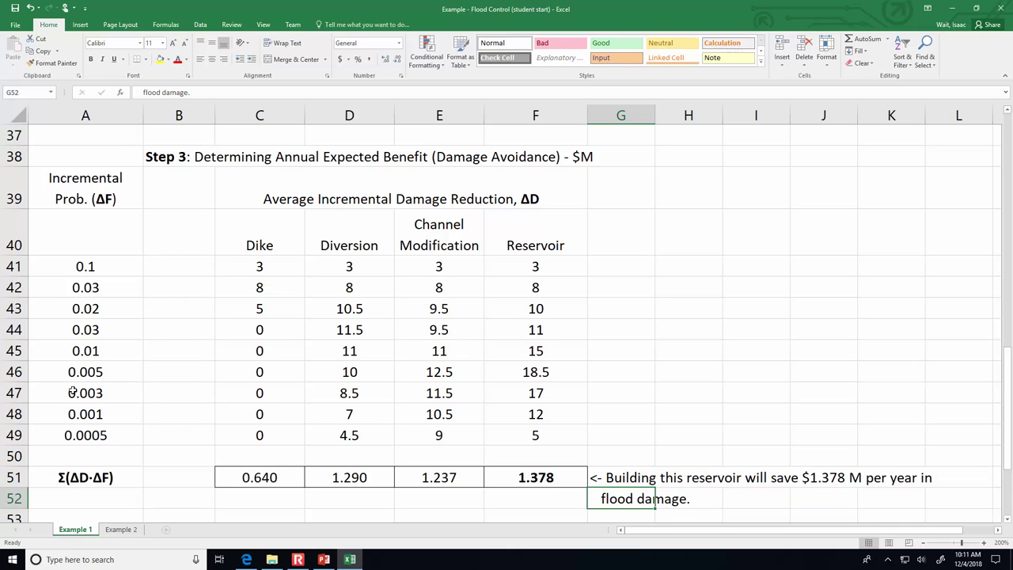
# - Review the Reservoir's result formula and the definitions of ΔF, ΔD and Σ(ΔD·ΔF) below the Step 3 table
pyautogui.click(542, 473)
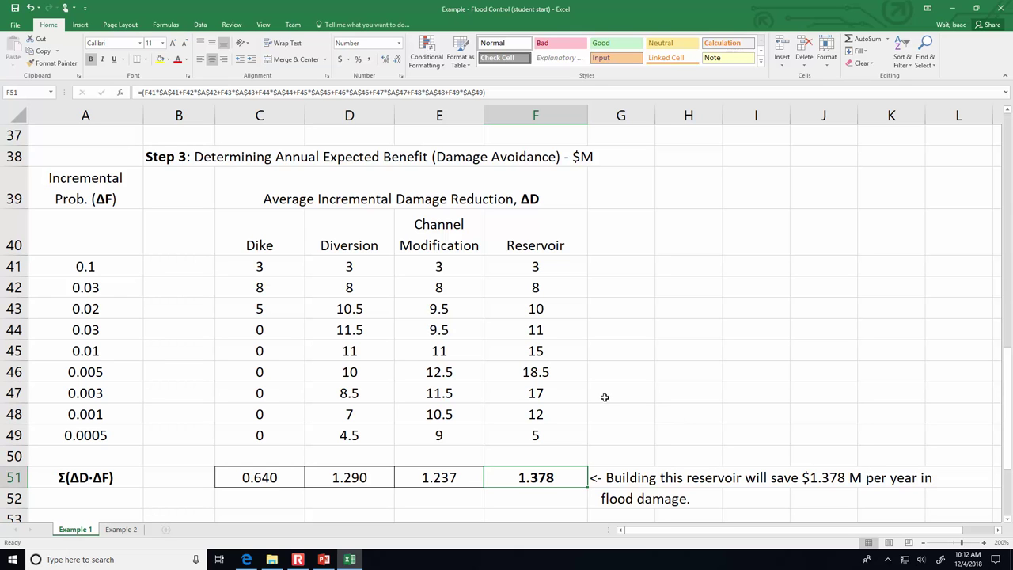
pyautogui.scroll(-3, 605, 399)
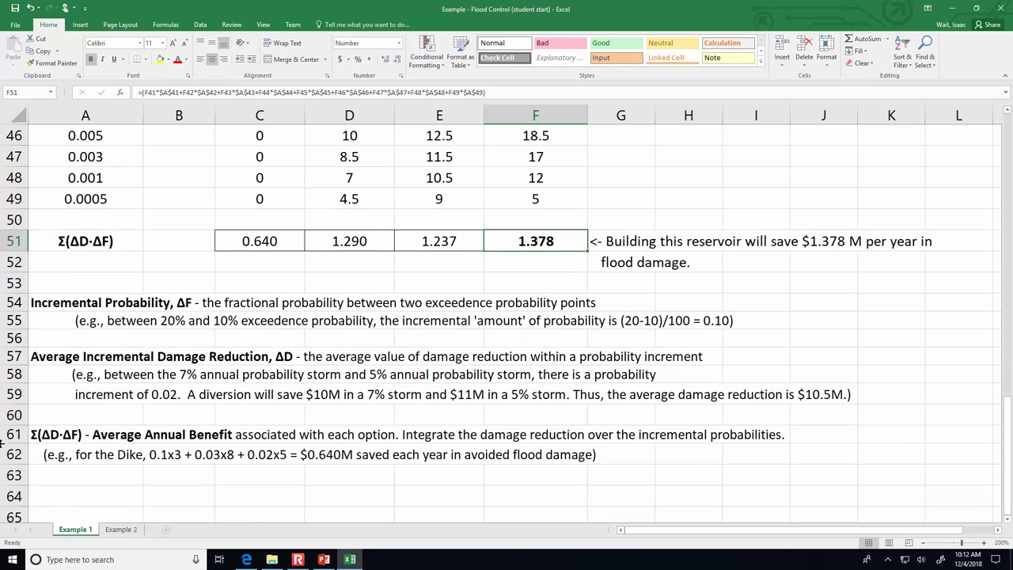
pyautogui.click(61, 435)
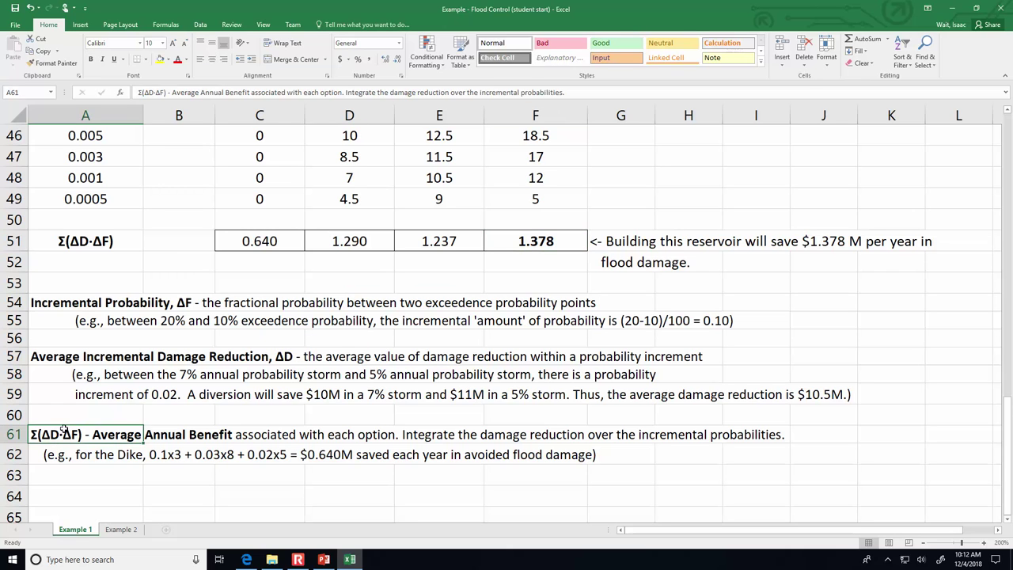
pyautogui.click(49, 309)
pyautogui.click(54, 359)
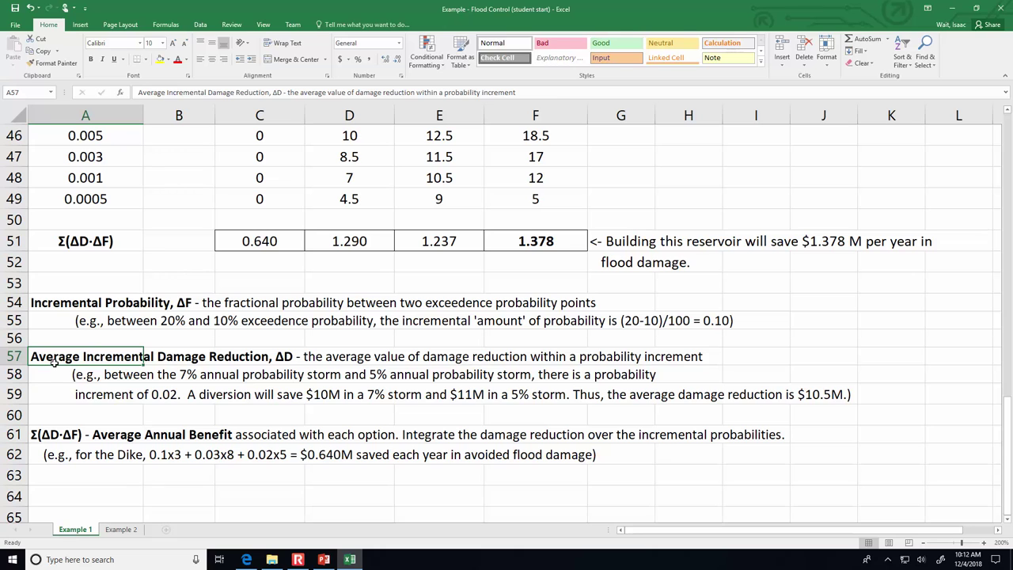
pyautogui.click(60, 432)
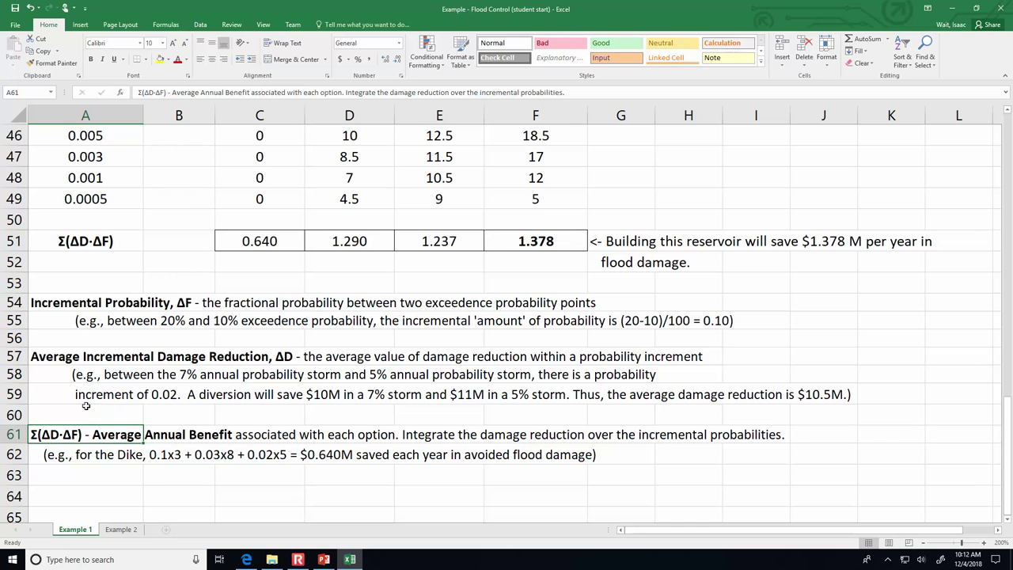
pyautogui.scroll(3, 91, 404)
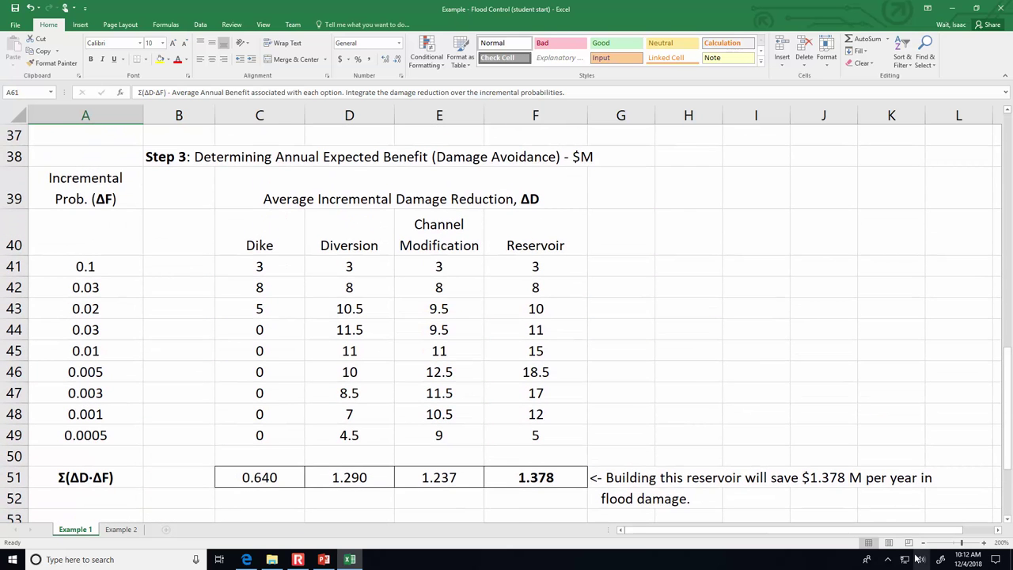
pyautogui.click(920, 544)
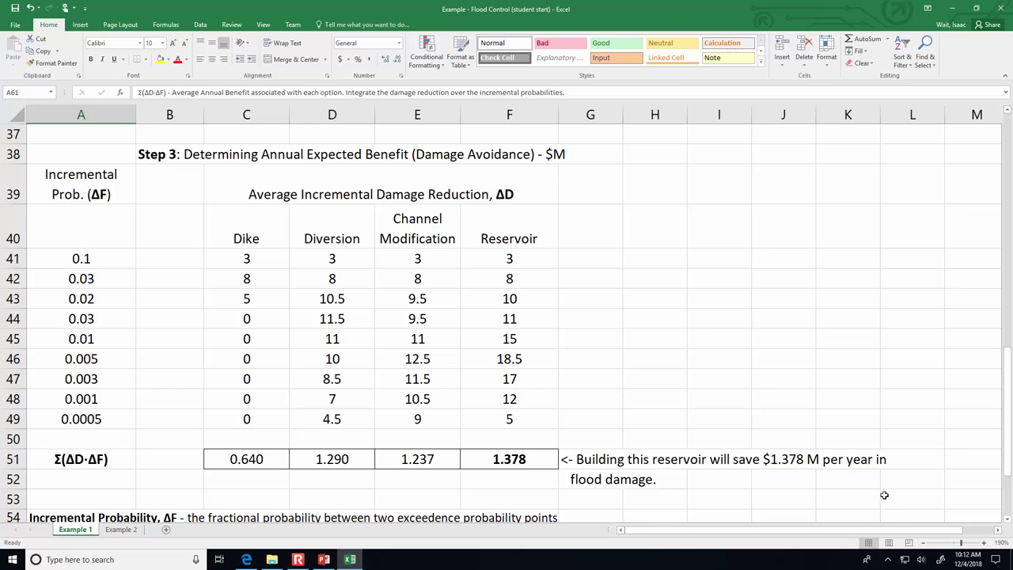
# - Switch to Edge and open HW 12 - Flood Control.pdf from the CE-433-101 course content in Blackboard
pyautogui.click(255, 562)
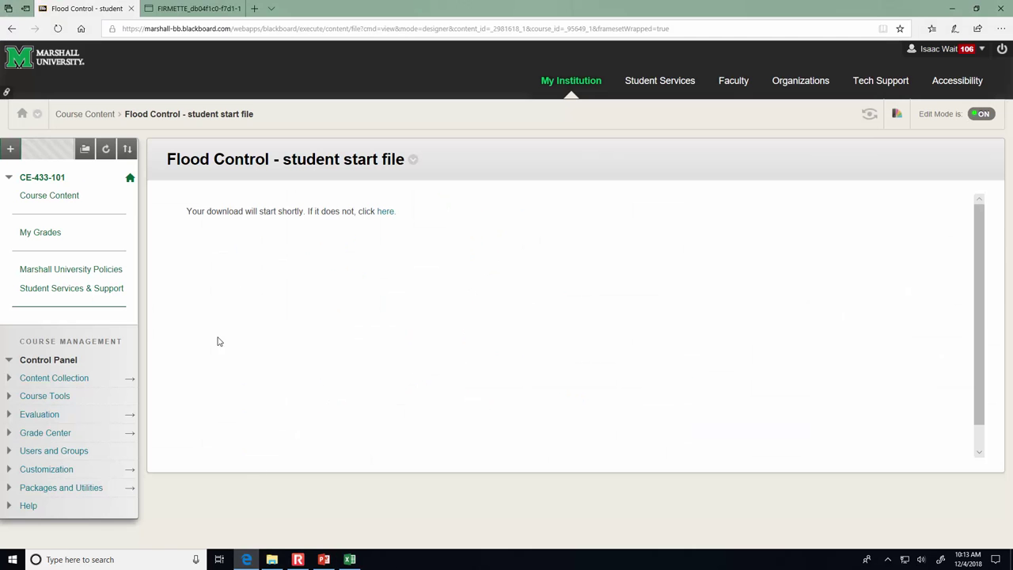
pyautogui.click(130, 178)
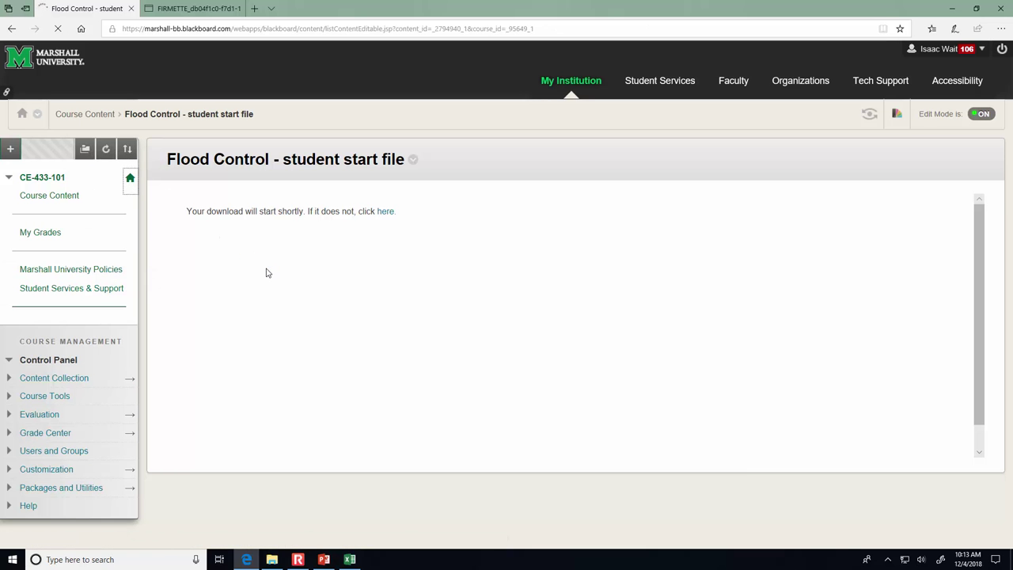
pyautogui.scroll(-14, 351, 310)
pyautogui.scroll(-10, 353, 310)
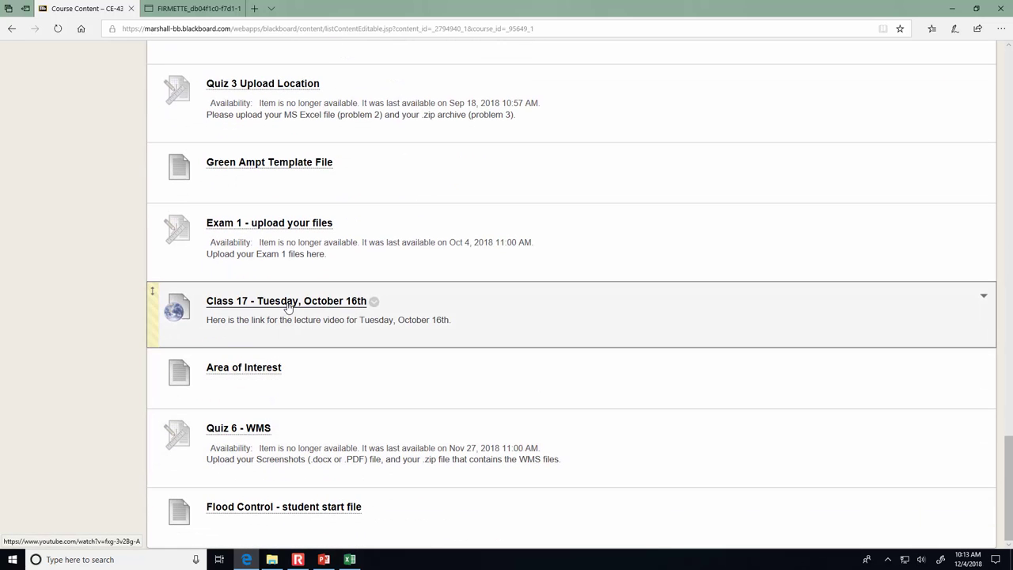
pyautogui.scroll(5, 279, 279)
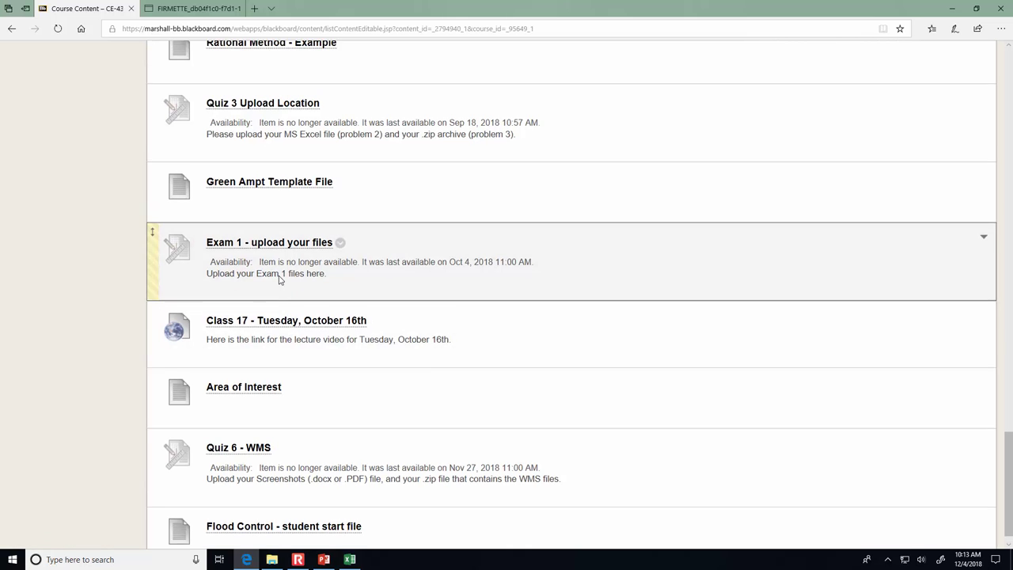
pyautogui.scroll(1, 279, 279)
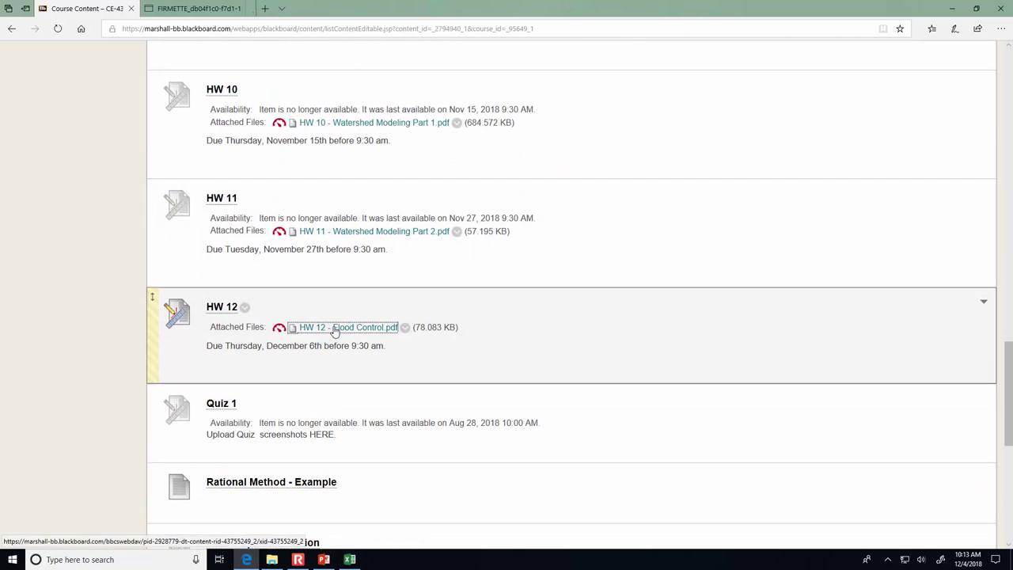
pyautogui.click(332, 329)
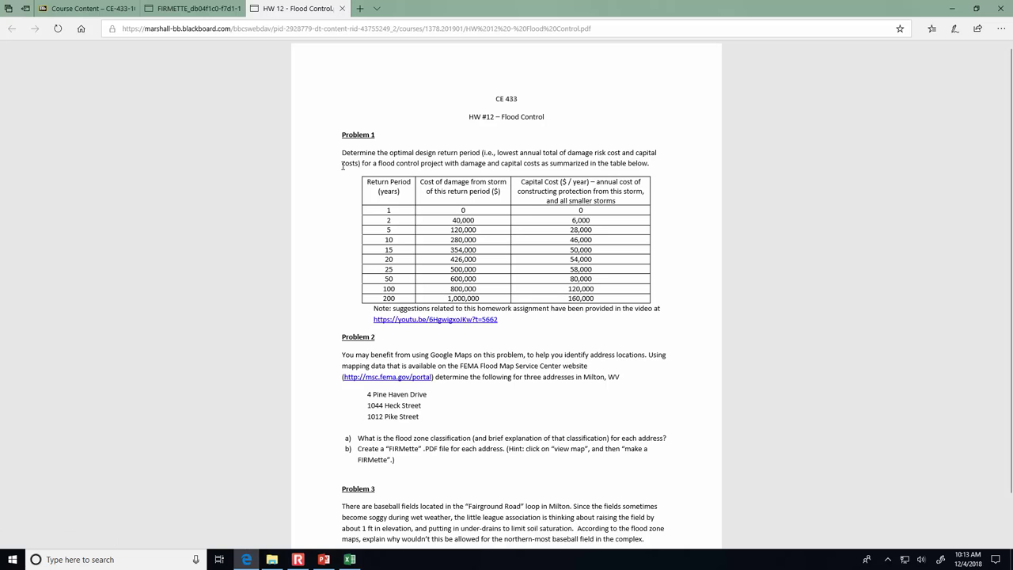
# - Switch to PowerPoint, start the slide show at the Expected Flood Damage example and reveal its solution steps
pyautogui.click(324, 560)
pyautogui.click(895, 542)
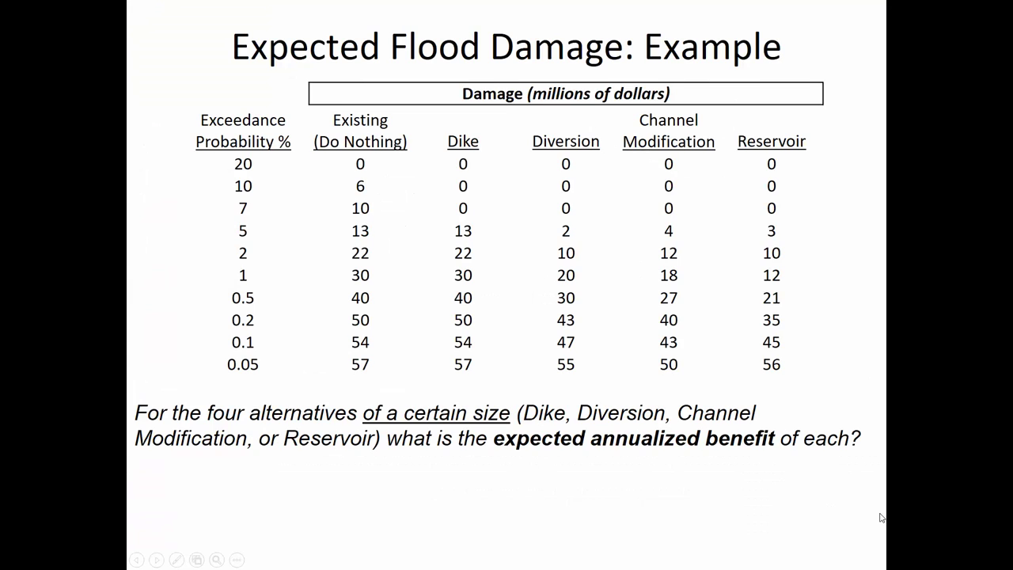
pyautogui.click(844, 482)
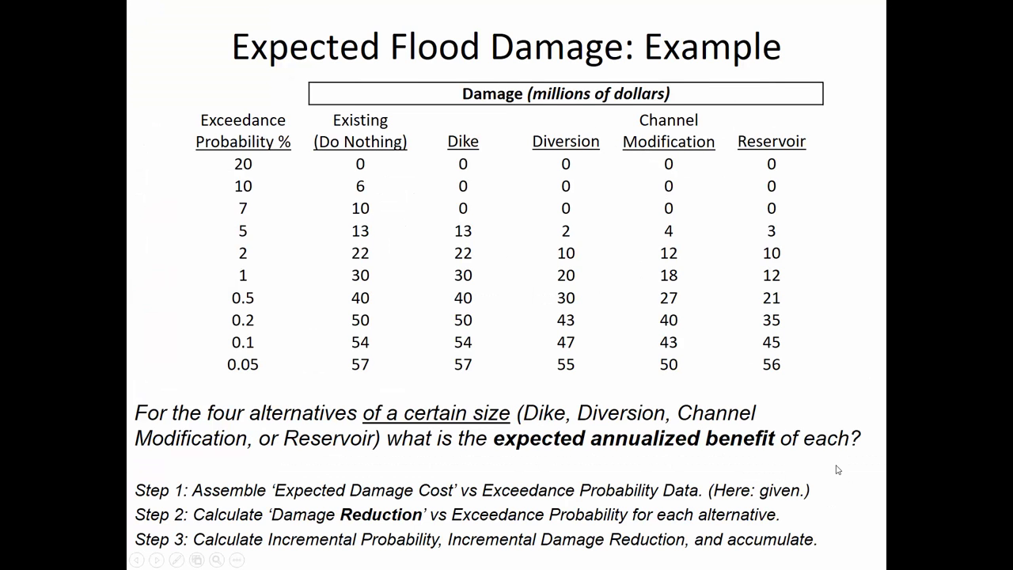
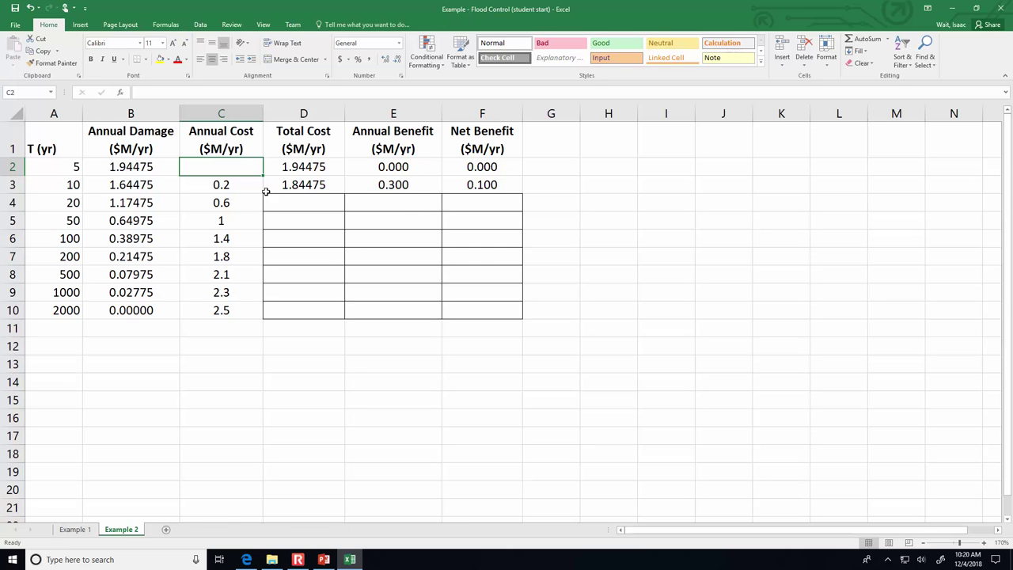
# - On the Example 2 sheet, inspect the annual damages in B2 and B3 and the row 3 net benefit, annual benefit and annual cost
pyautogui.click(139, 168)
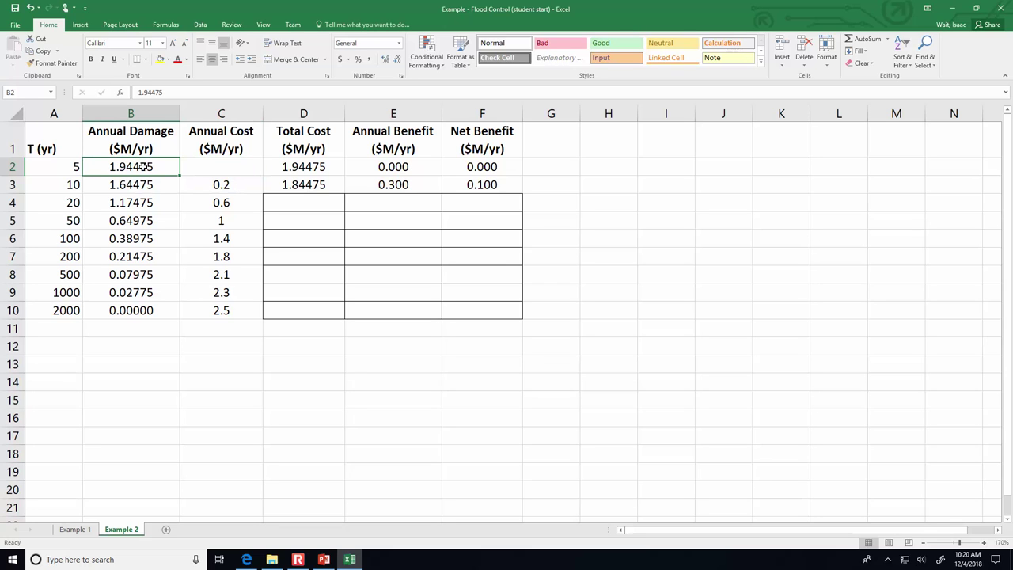
pyautogui.click(137, 185)
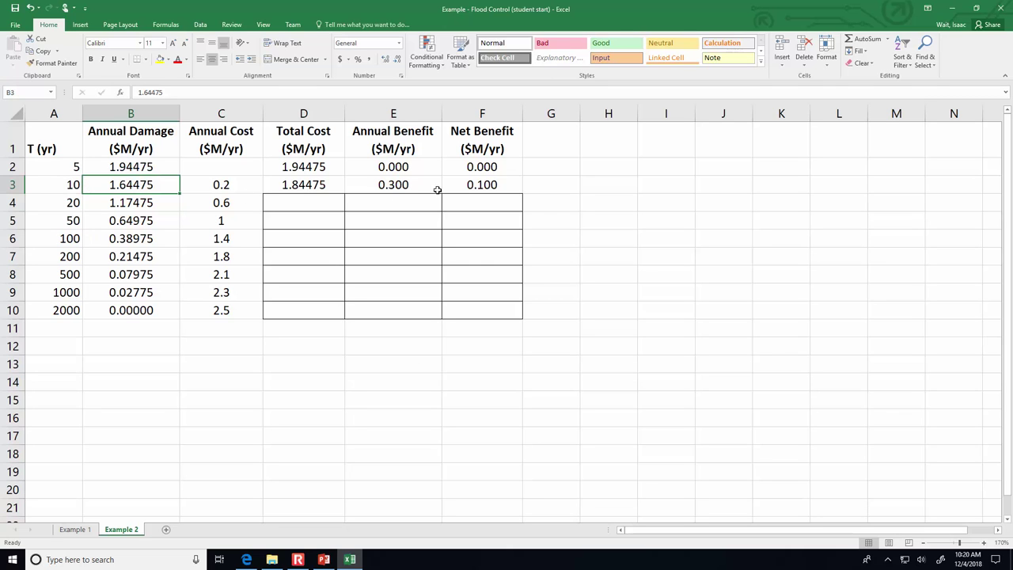
pyautogui.click(472, 184)
pyautogui.click(406, 185)
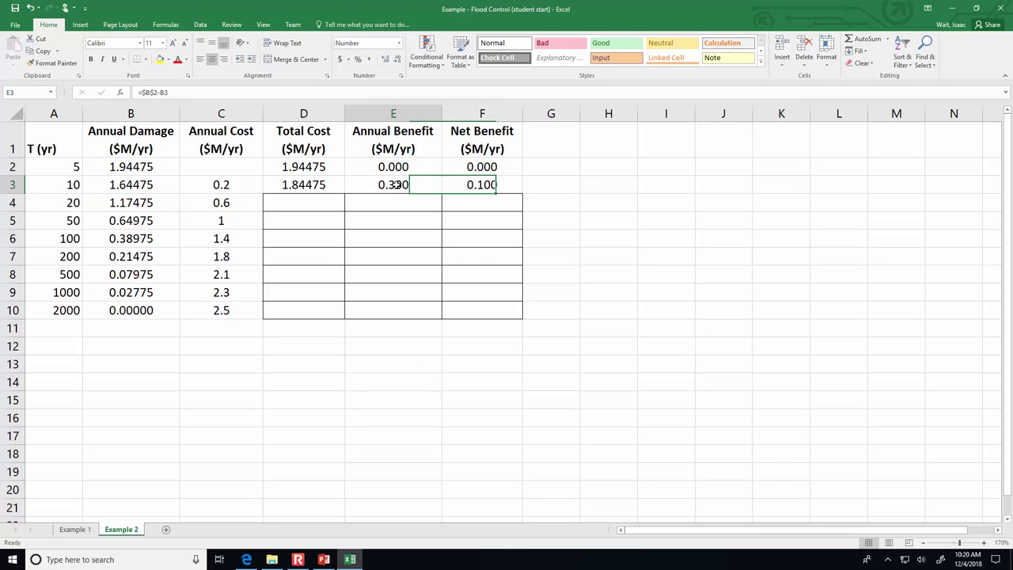
pyautogui.click(241, 184)
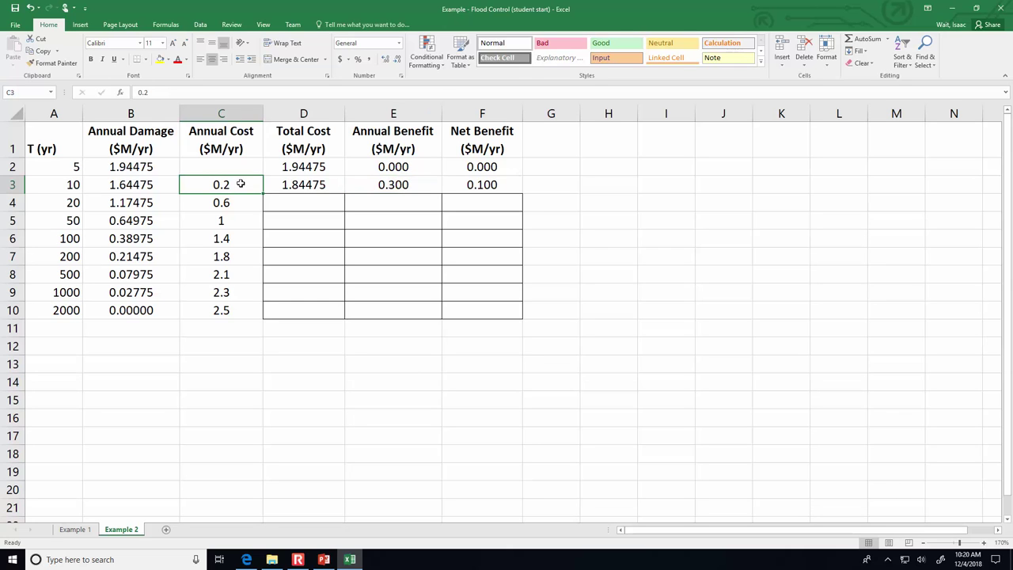
pyautogui.click(298, 560)
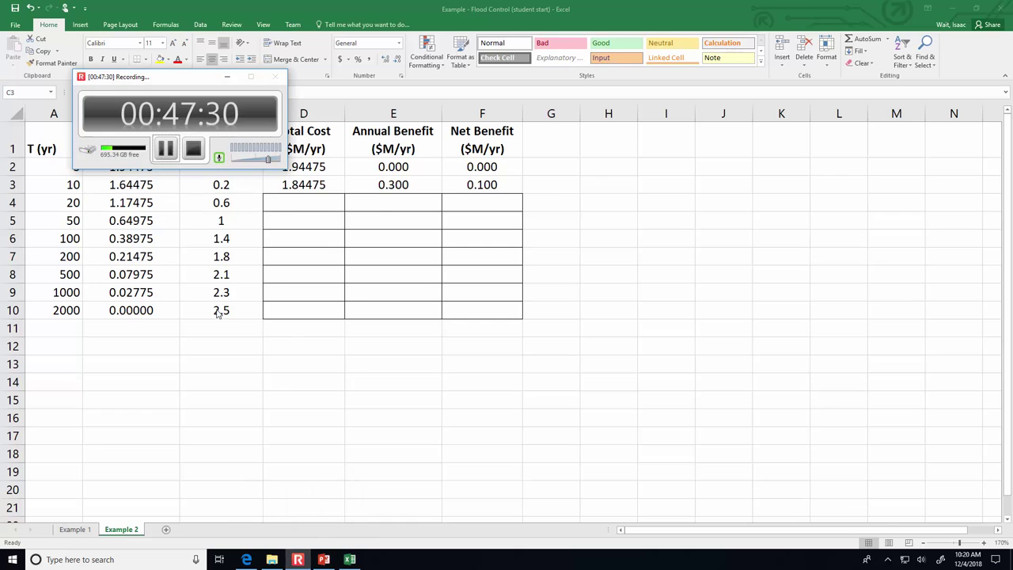
pyautogui.click(166, 148)
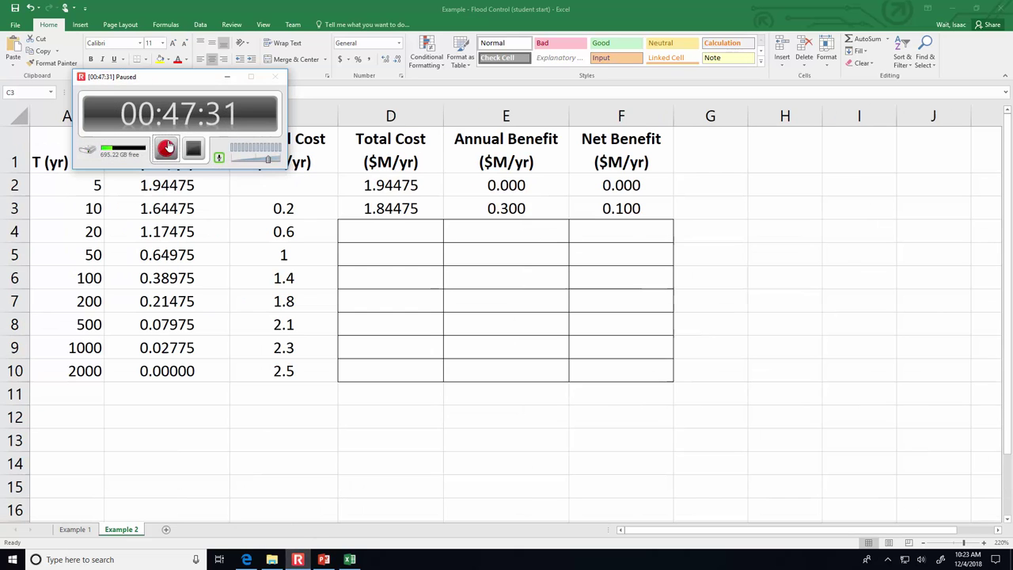
# - Calculate Total Cost in D4 with =B4+C4 and fill the formula down to D10
pyautogui.click(396, 226)
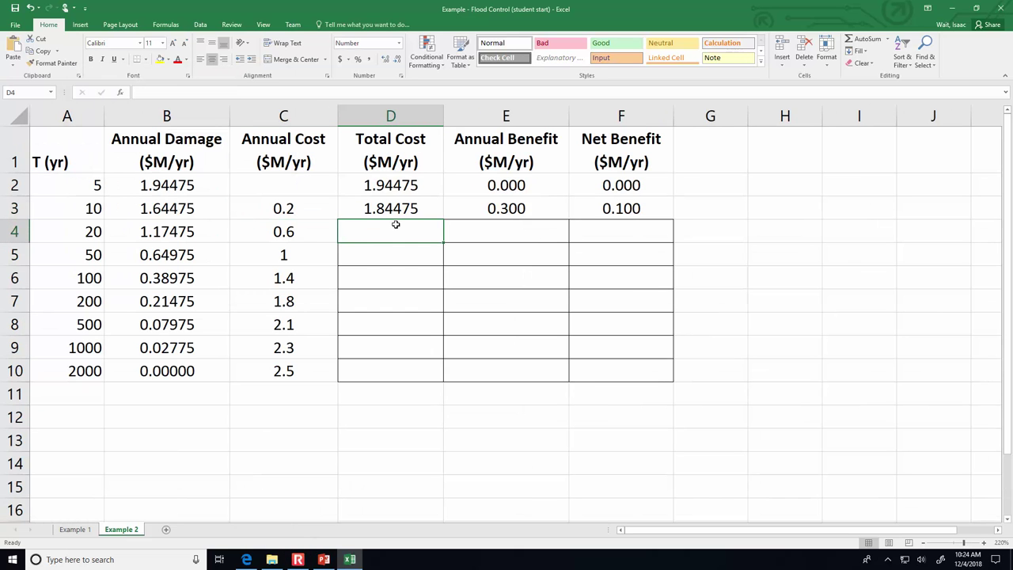
pyautogui.write('=')
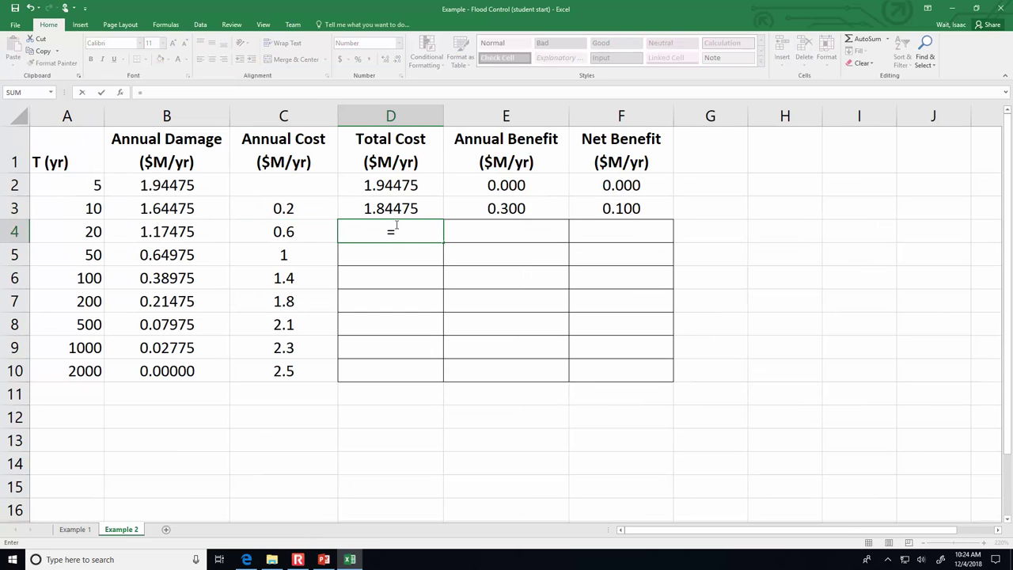
pyautogui.press('Left')
pyautogui.press('Left')
pyautogui.write('+')
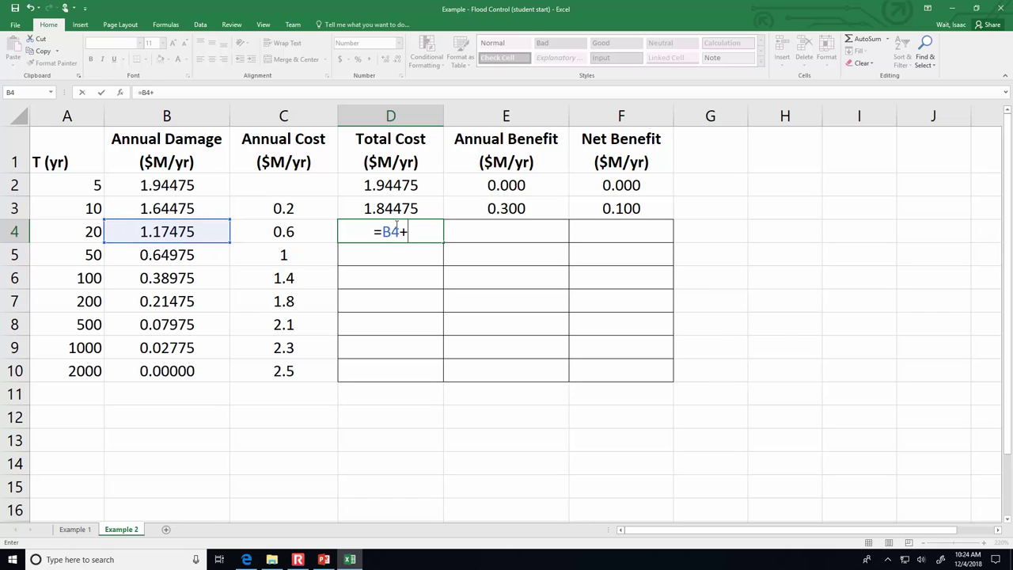
pyautogui.press('Left')
pyautogui.press('Return')
pyautogui.click(395, 232)
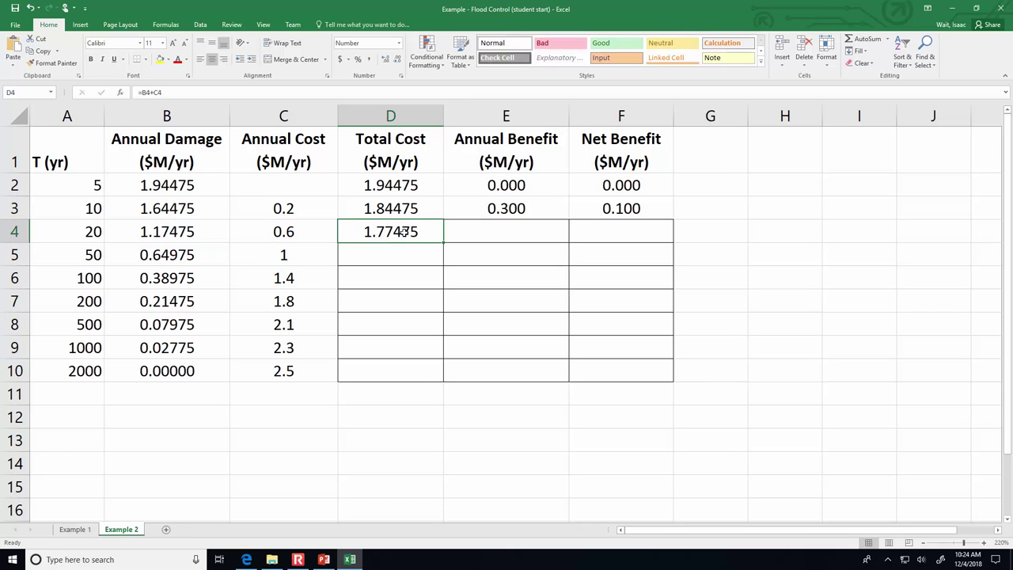
pyautogui.moveTo(444, 243); pyautogui.dragTo(445, 382)
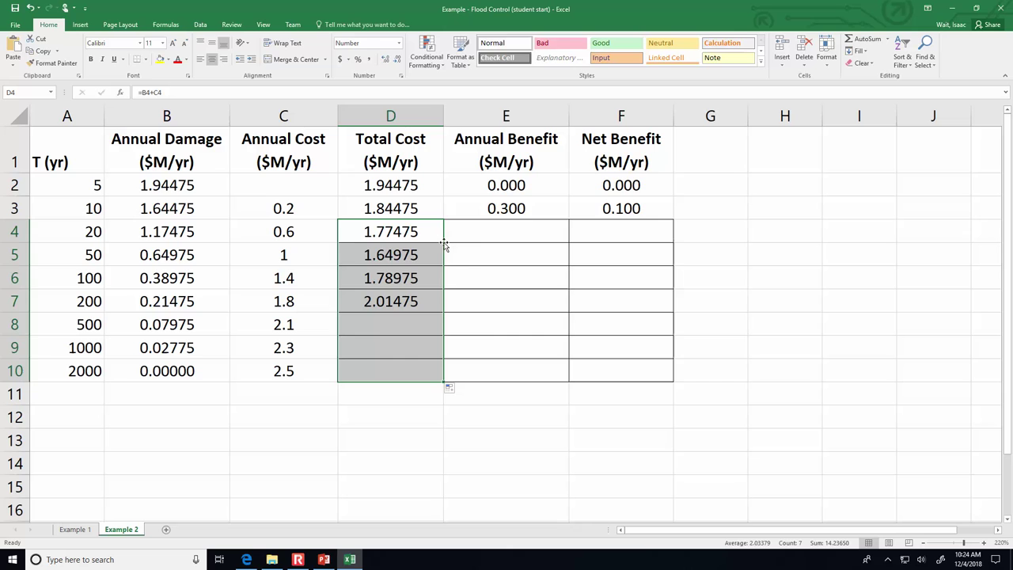
# - Calculate Annual Benefit in E4 with =$B$2-B4 and fill the formula down to E10
pyautogui.click(506, 232)
pyautogui.write('=')
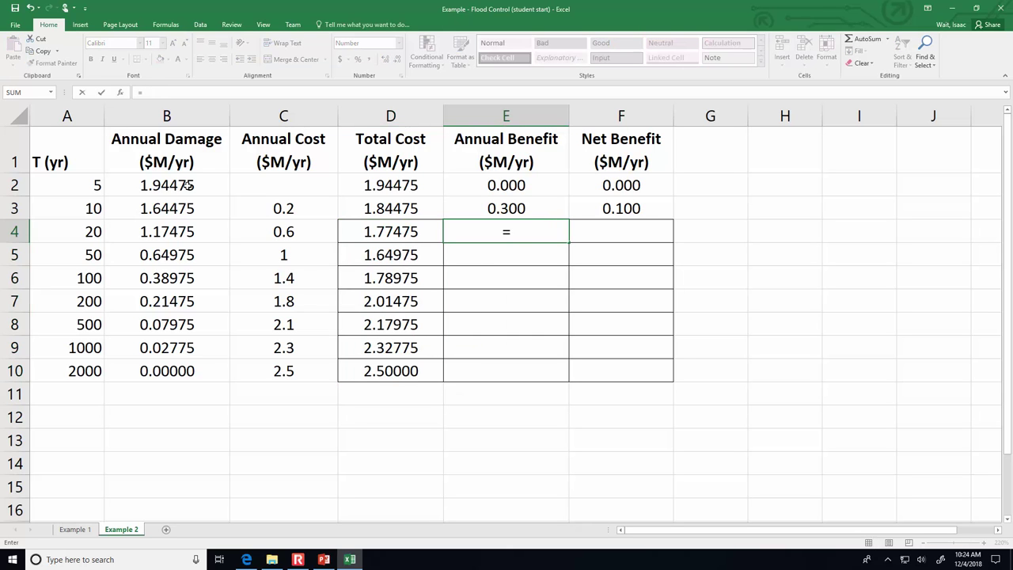
pyautogui.click(188, 186)
pyautogui.press('F4')
pyautogui.write('-')
pyautogui.click(179, 239)
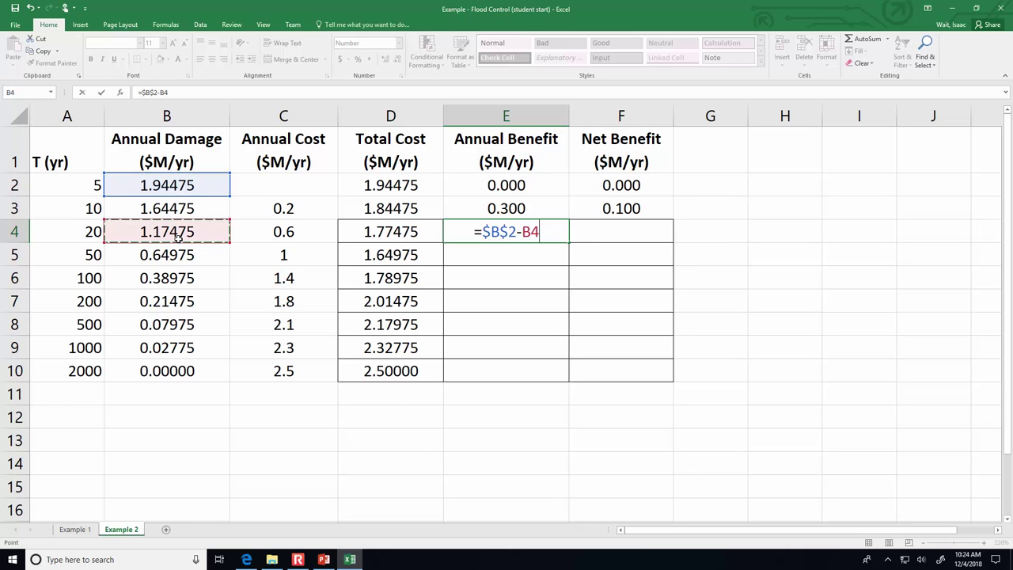
pyautogui.press('Return')
pyautogui.click(506, 232)
pyautogui.moveTo(568, 242); pyautogui.dragTo(572, 383)
# - Calculate Net Benefit in F4 with =E4-C4 and fill the formula down to F10
pyautogui.click(600, 229)
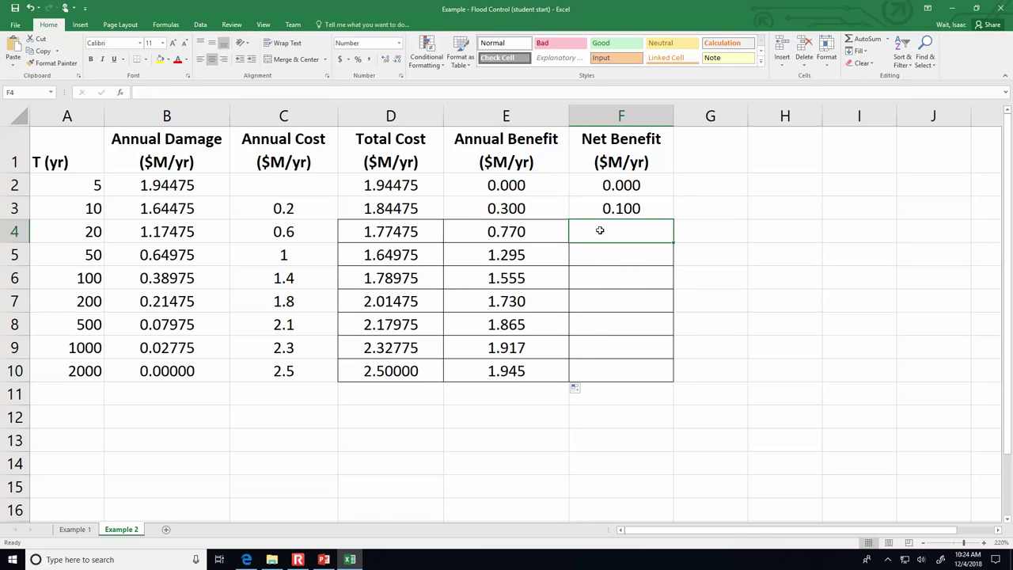
pyautogui.write('=')
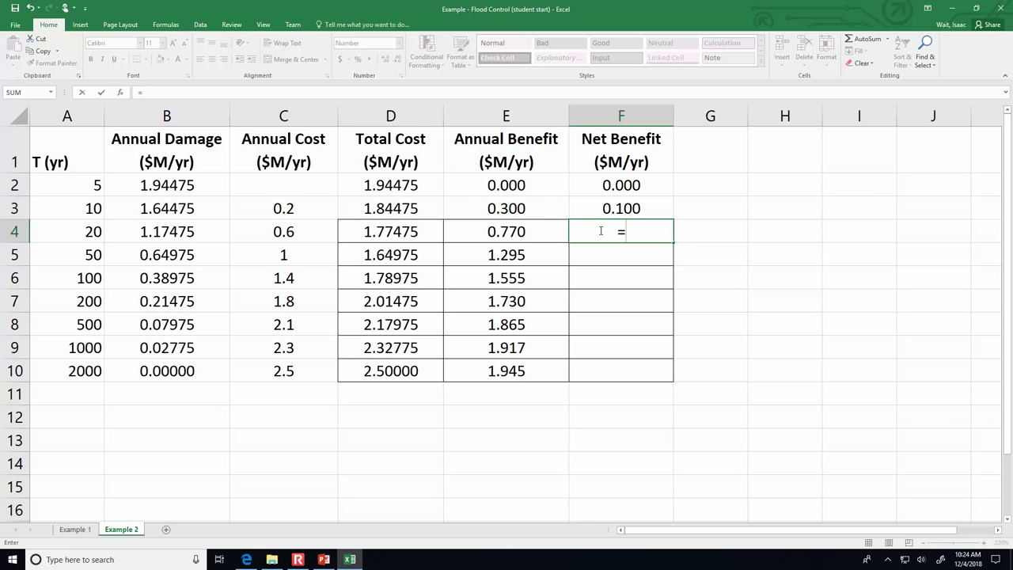
pyautogui.click(525, 231)
pyautogui.write('-')
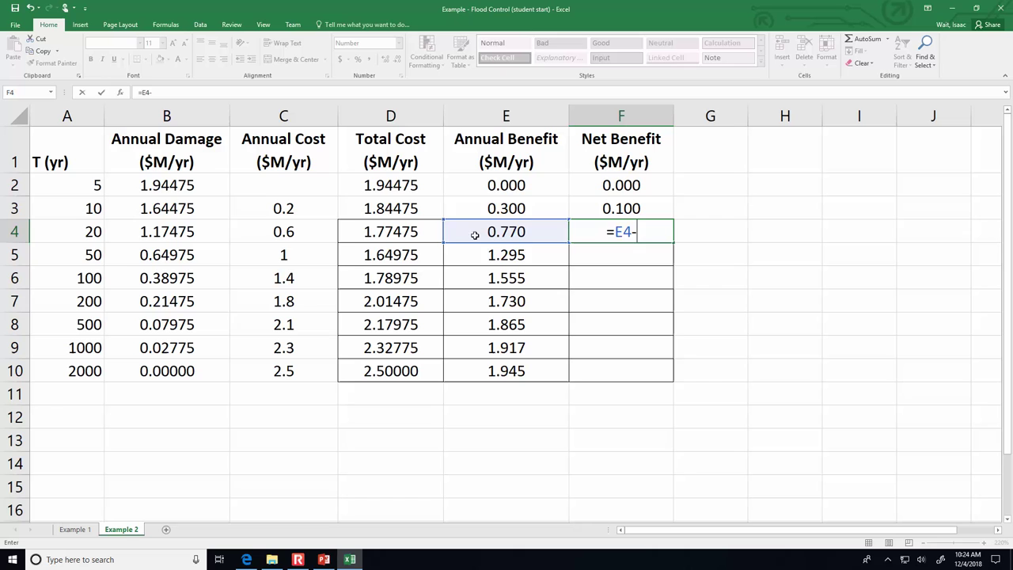
pyautogui.click(327, 237)
pyautogui.press('Return')
pyautogui.click(669, 233)
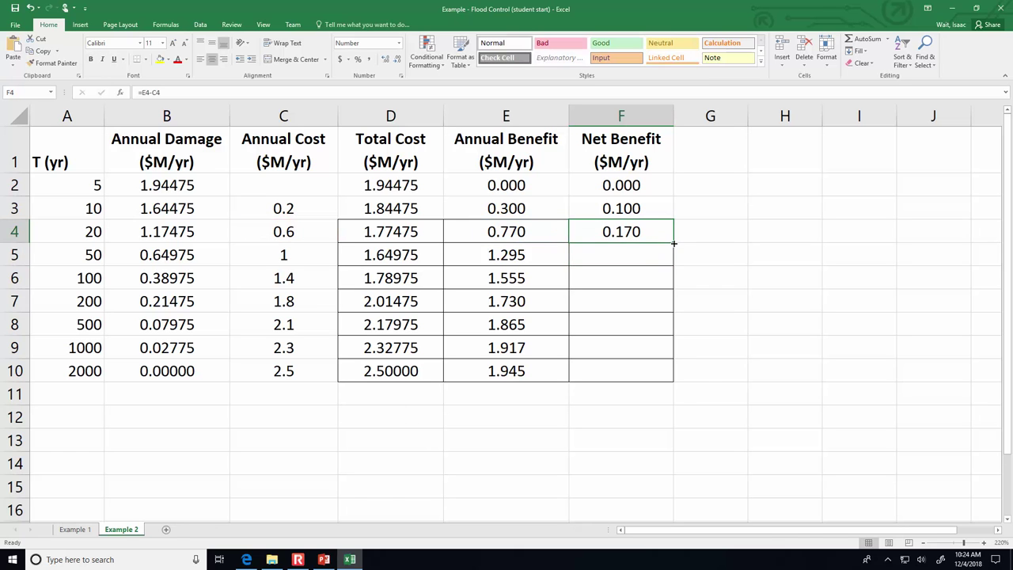
pyautogui.doubleClick(673, 243)
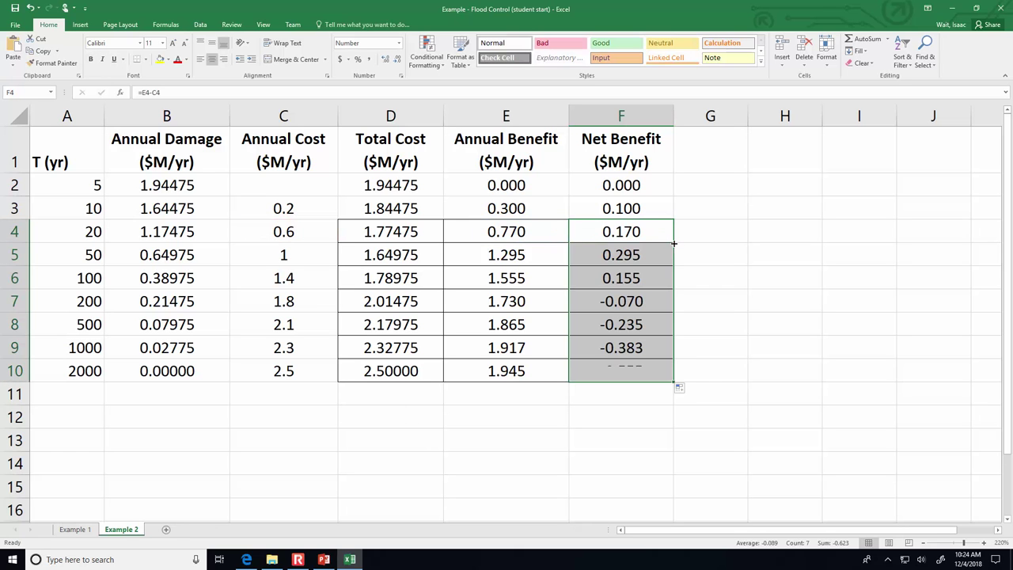
pyautogui.click(705, 299)
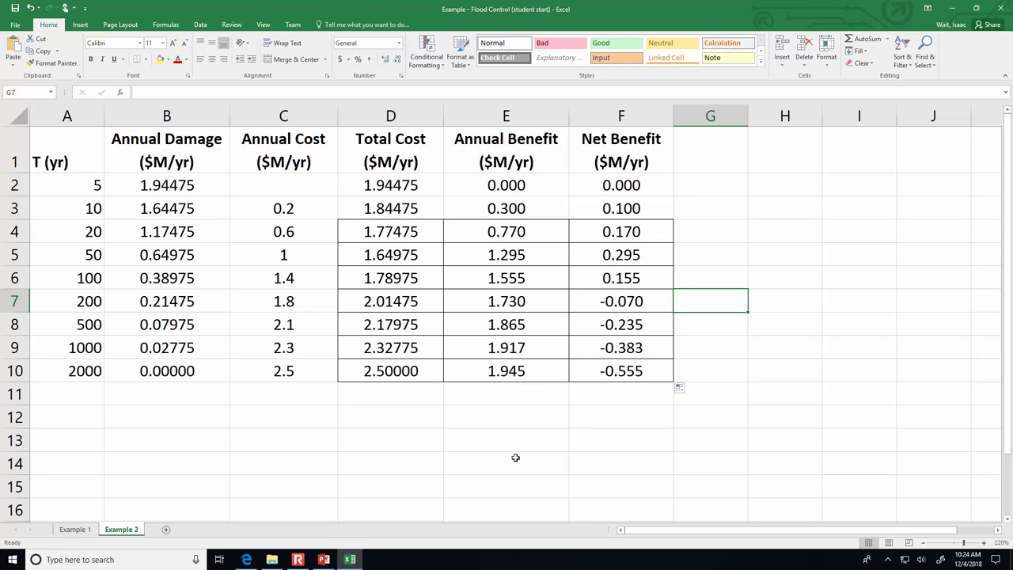
# - Switch to PowerPoint and display slide 515, Maximizing Annual Benefit of Flood Control
pyautogui.click(323, 560)
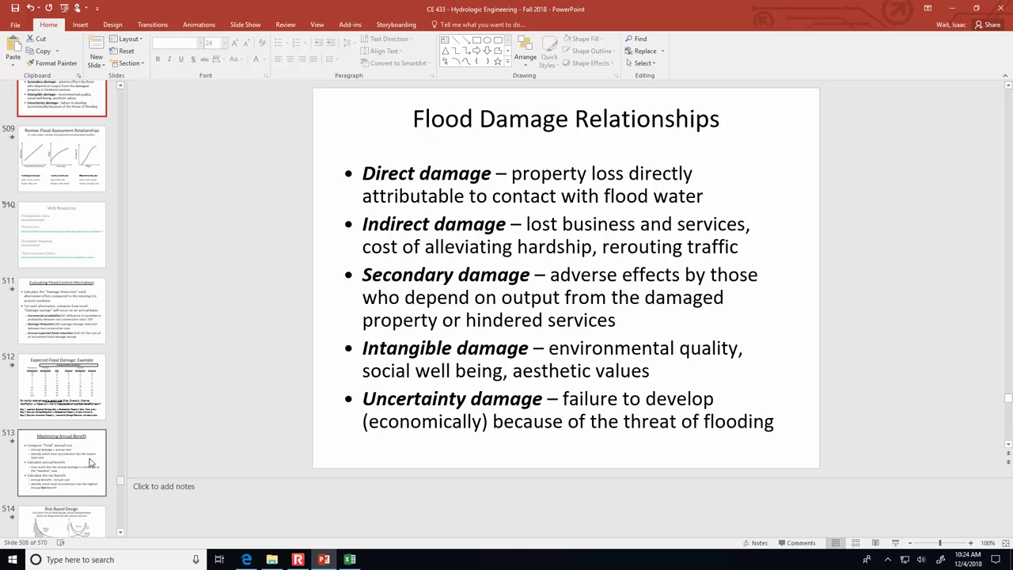
pyautogui.scroll(-5, 89, 461)
pyautogui.scroll(2, 89, 460)
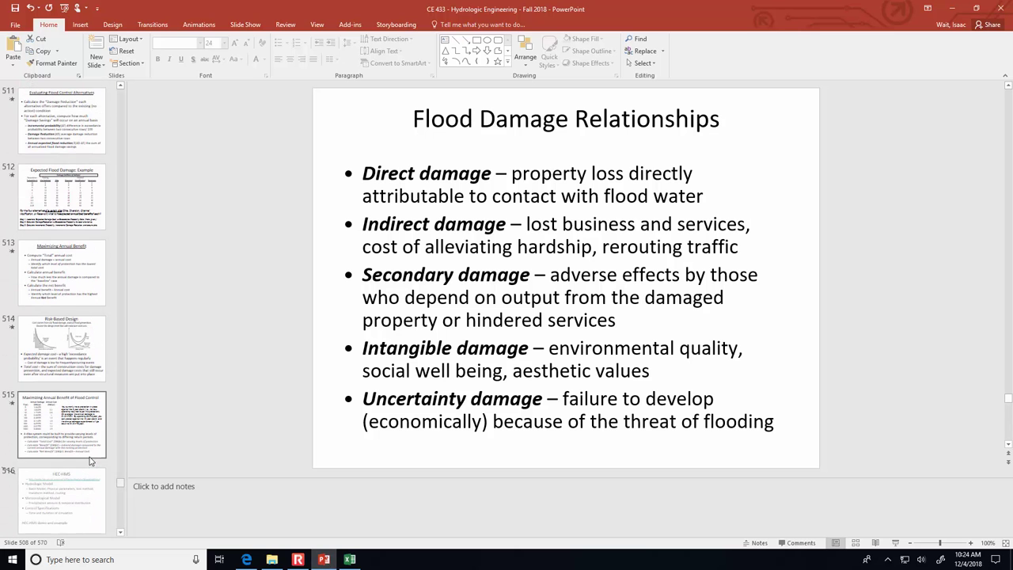
pyautogui.click(87, 443)
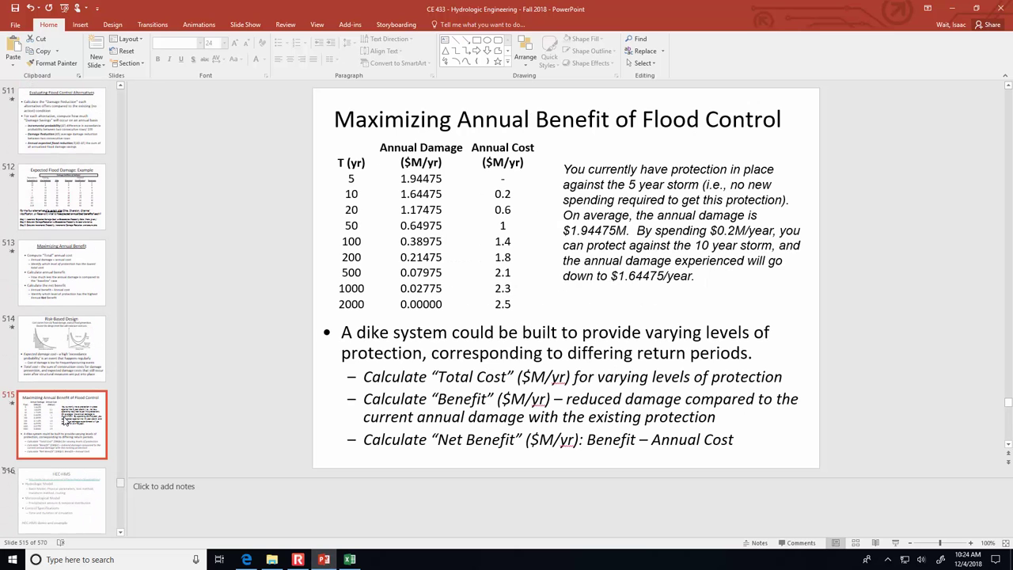
# - Switch back to Excel and make the 50-year net benefit in F5 bold
pyautogui.click(351, 560)
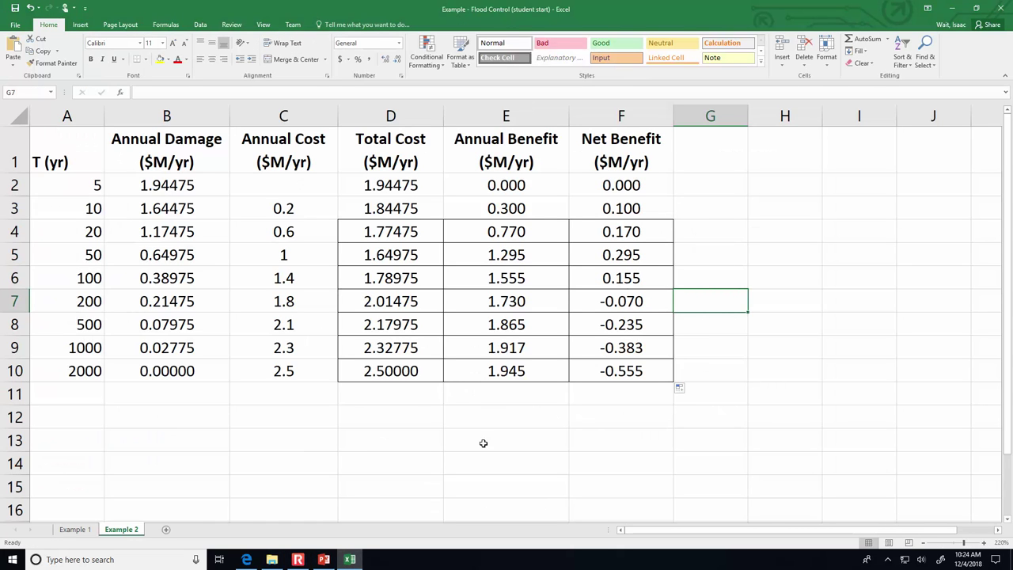
pyautogui.click(647, 259)
pyautogui.click(90, 61)
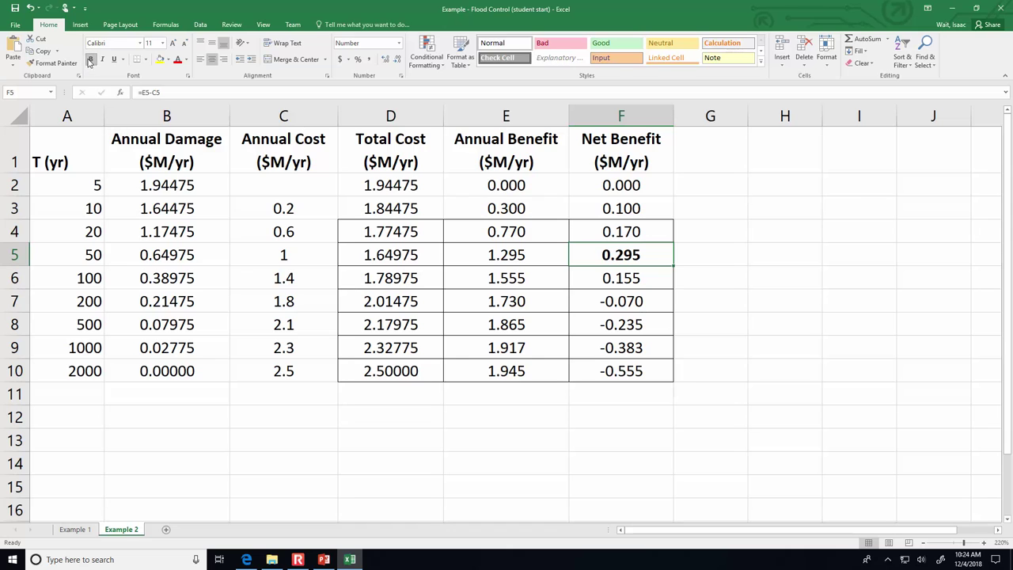
# - Examine the 50-year row's annual damage, annual cost and total cost against the existing 5-year damage in B2
pyautogui.click(93, 257)
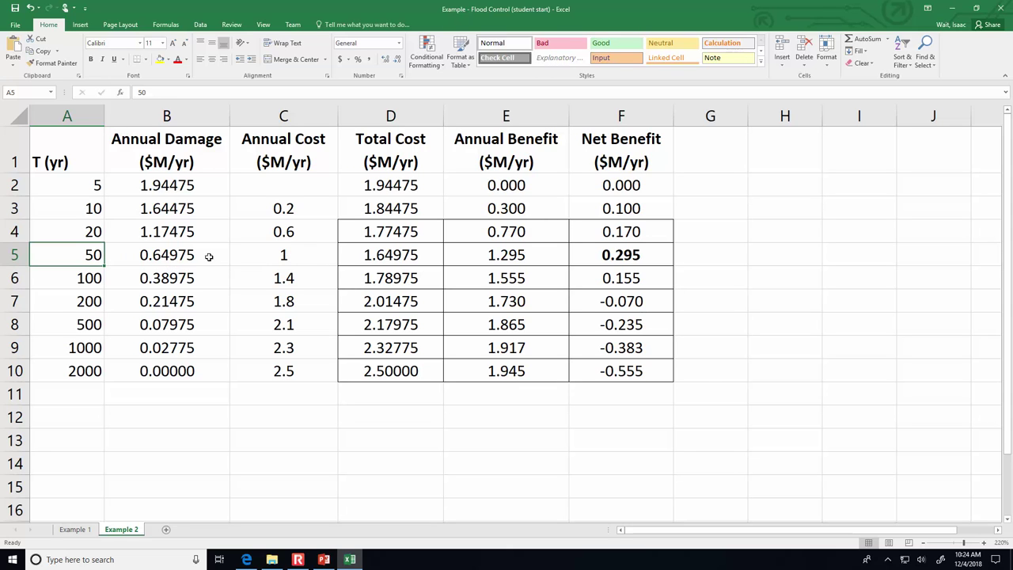
pyautogui.click(198, 257)
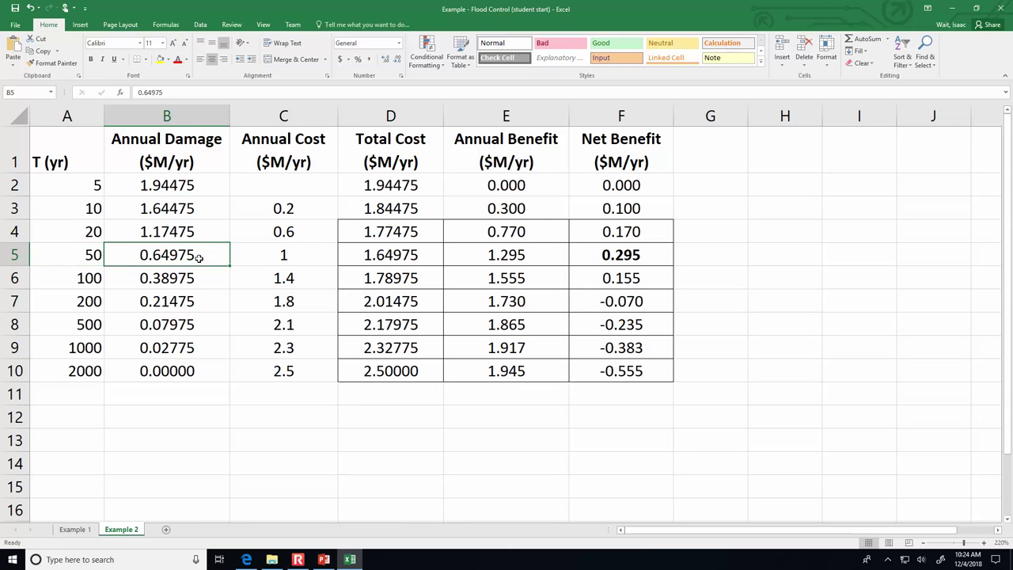
pyautogui.click(182, 184)
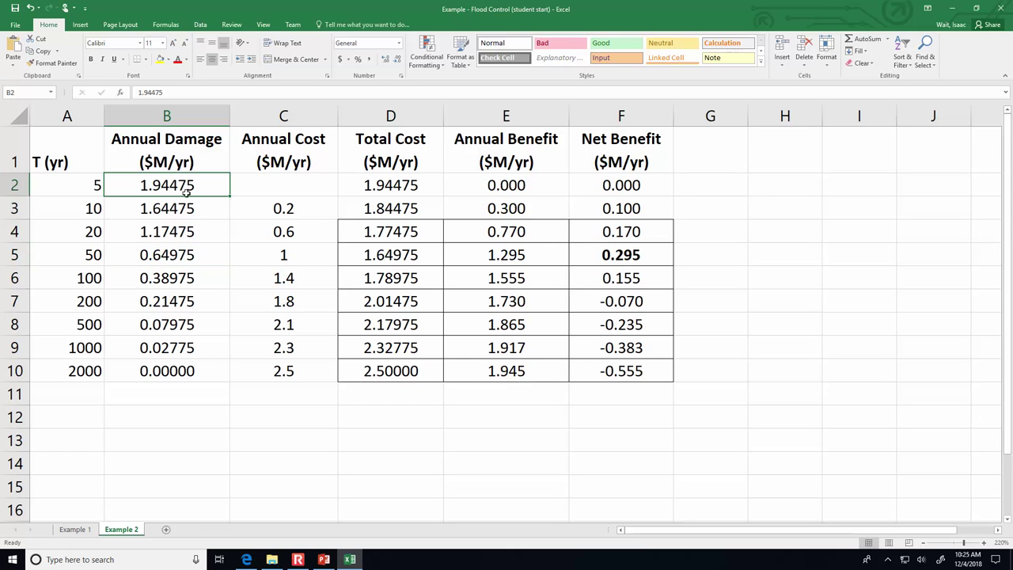
pyautogui.click(190, 257)
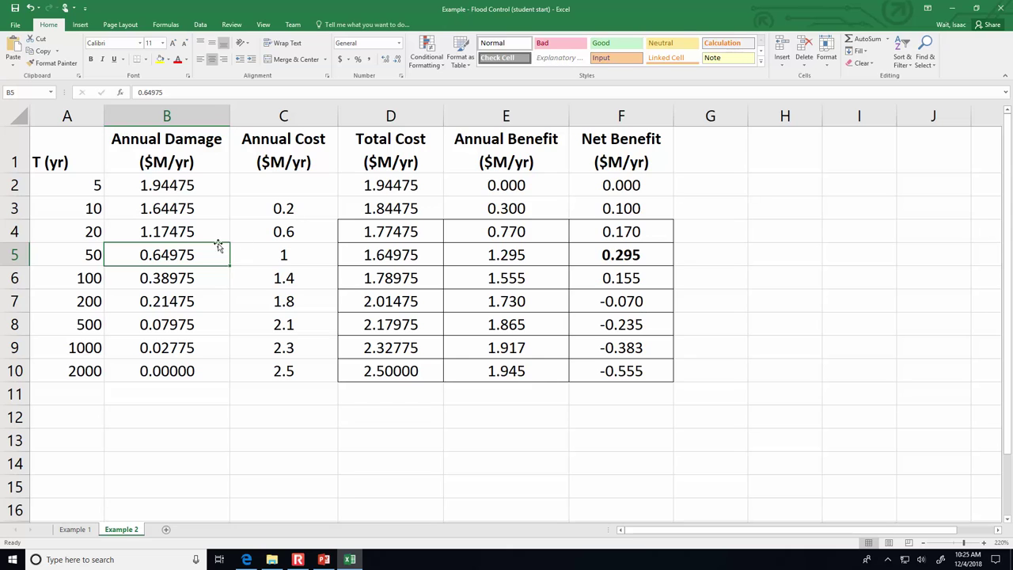
pyautogui.click(284, 254)
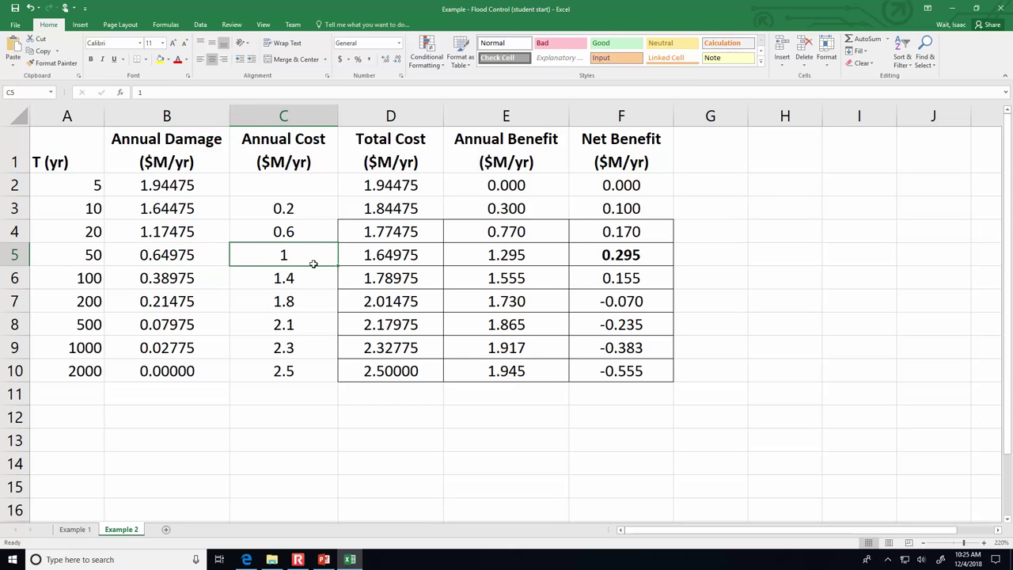
pyautogui.click(367, 257)
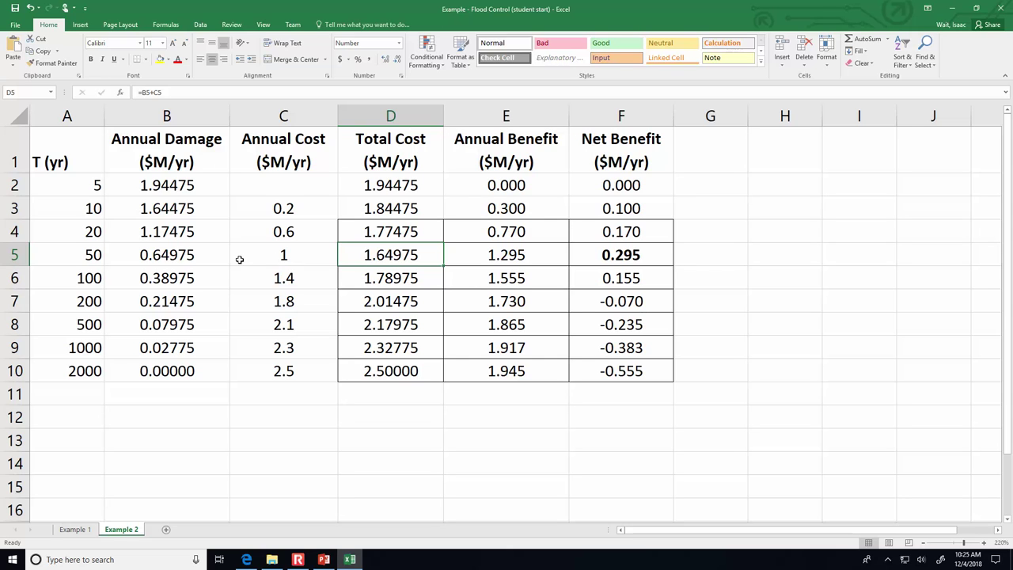
pyautogui.click(164, 255)
pyautogui.click(265, 255)
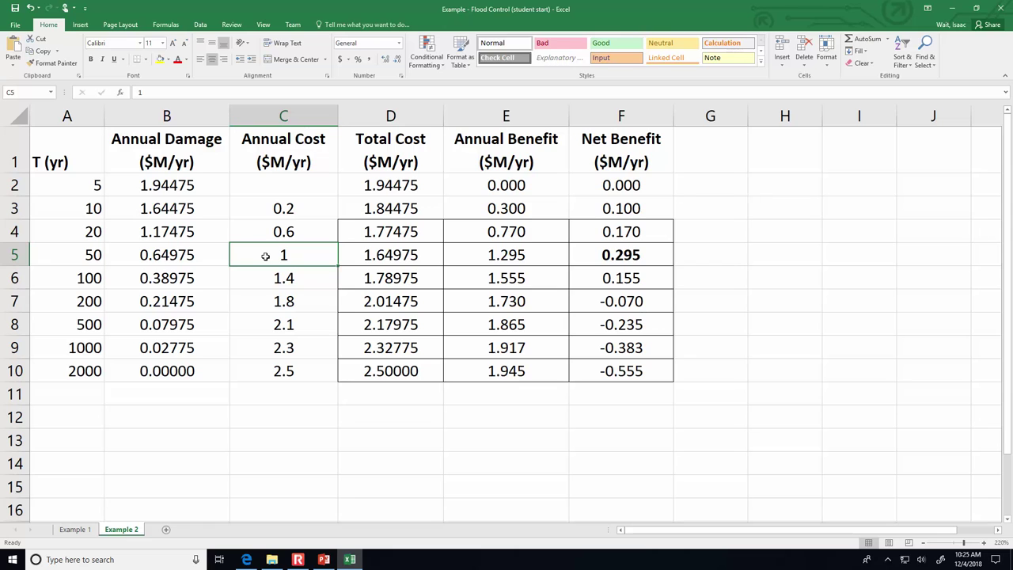
pyautogui.click(369, 258)
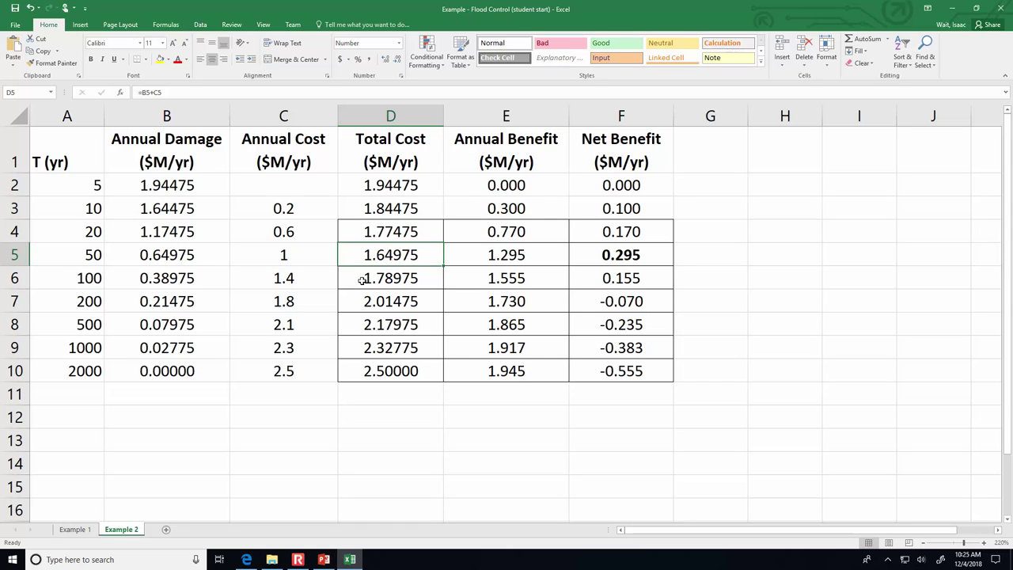
pyautogui.click(176, 184)
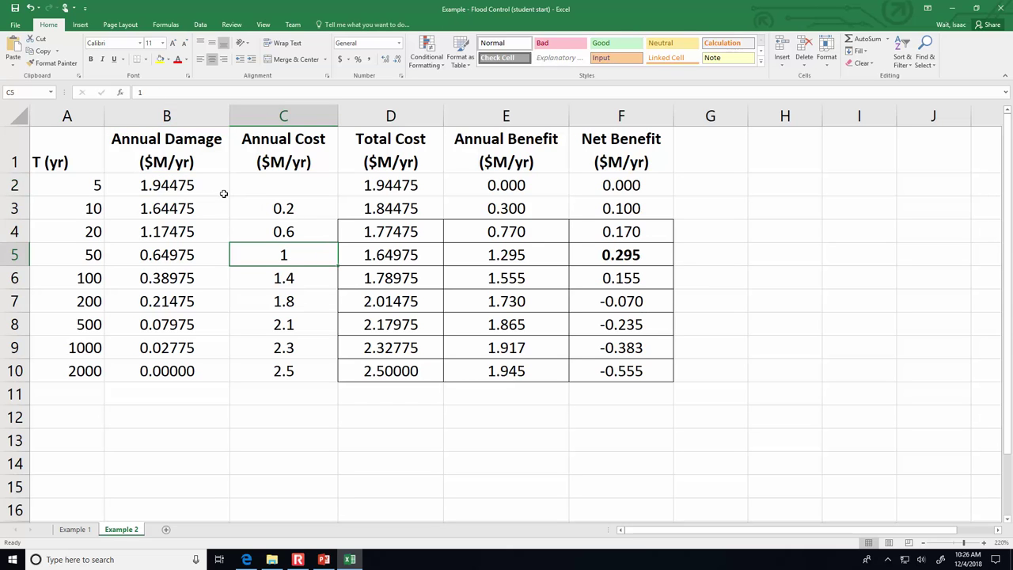
# - Review the 50-year net benefit in F5 together with its annual benefit, annual cost and the Net Benefit heading
pyautogui.click(650, 260)
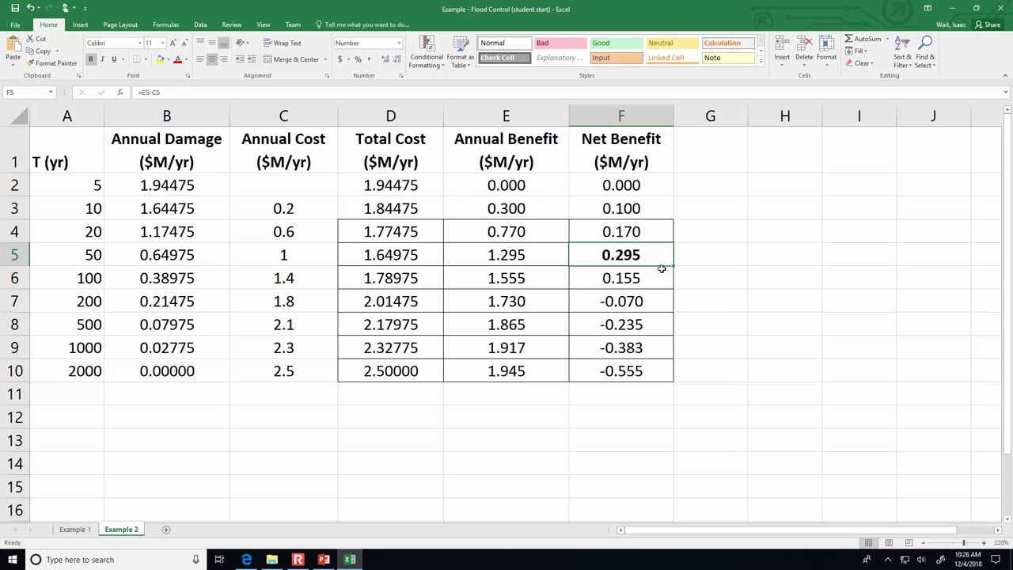
pyautogui.click(529, 256)
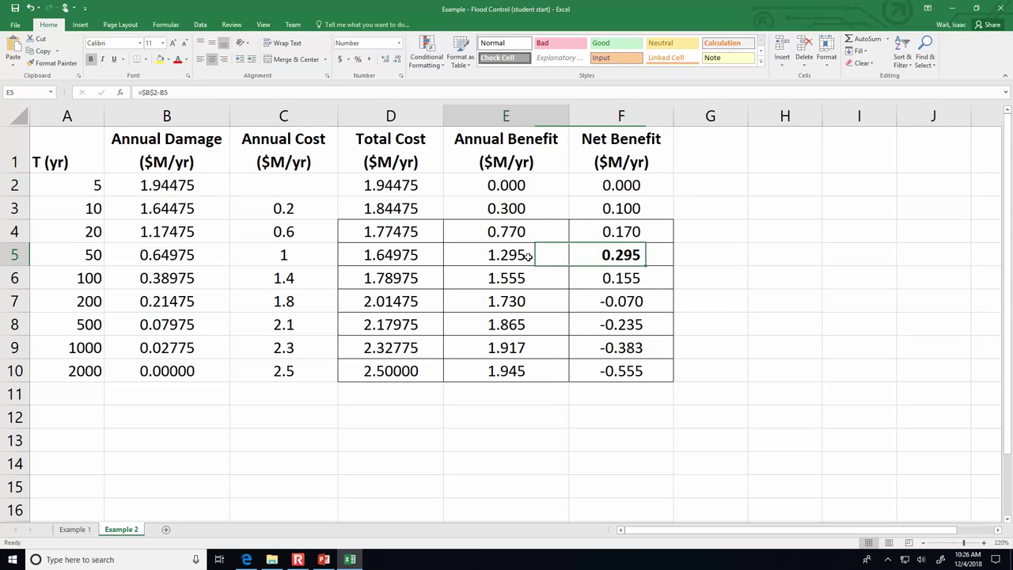
pyautogui.click(326, 257)
pyautogui.click(654, 259)
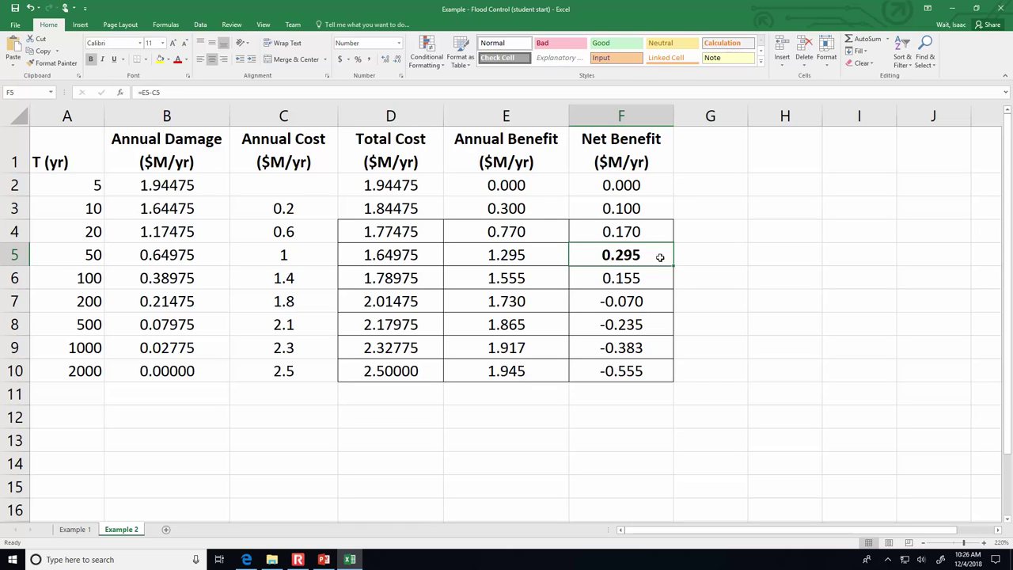
pyautogui.click(648, 162)
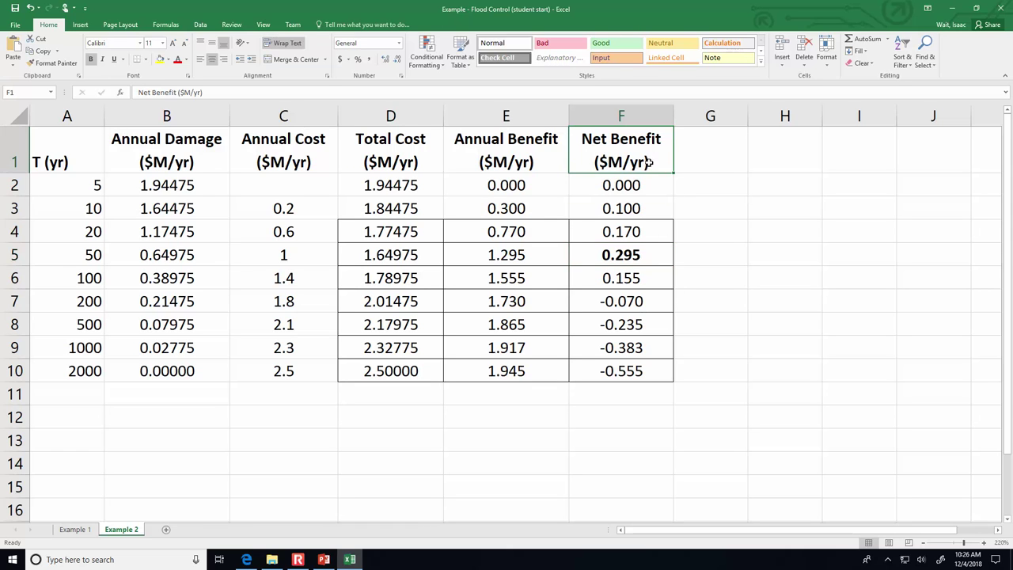
pyautogui.click(654, 253)
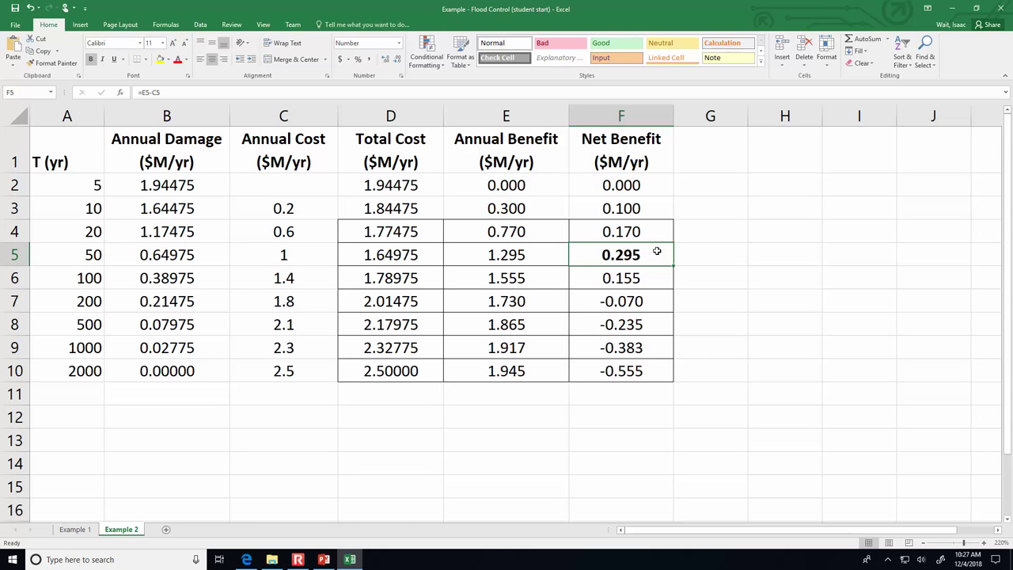
# - Switch to the CE 433 - Hydrologic Engineering presentation in PowerPoint
pyautogui.click(324, 559)
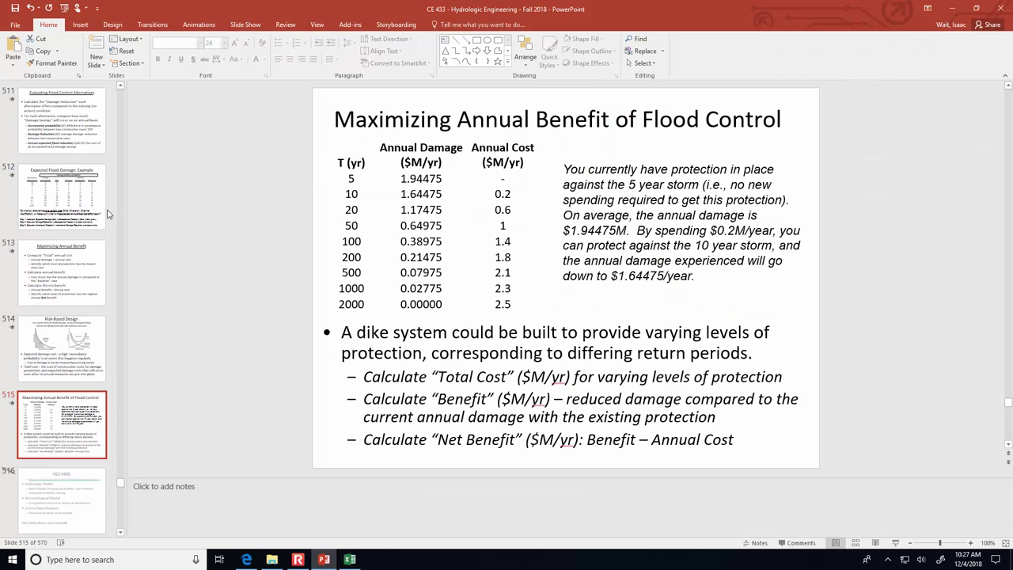